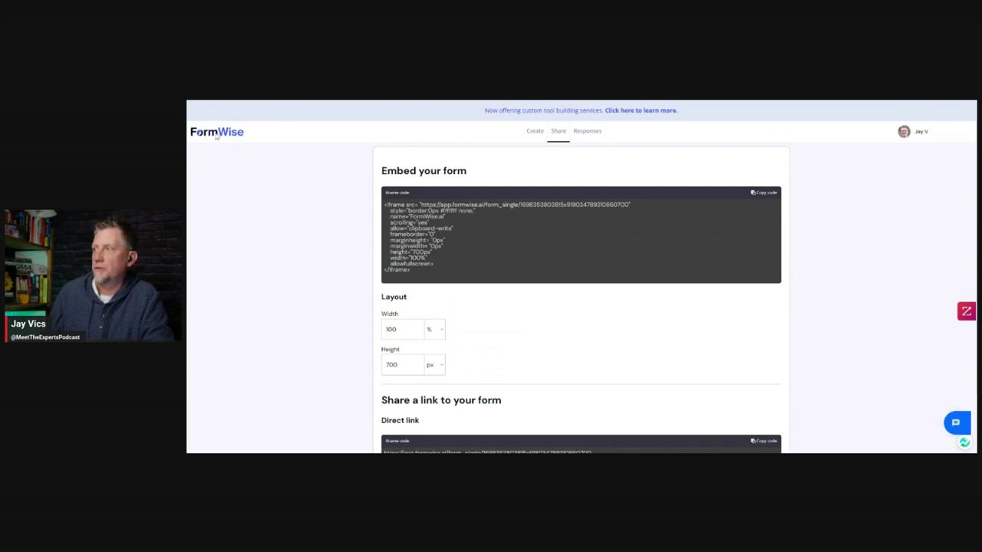
# Step: Return from the Share page to the All Tools dashboard using the FormWise logo
pyautogui.click(215, 135)
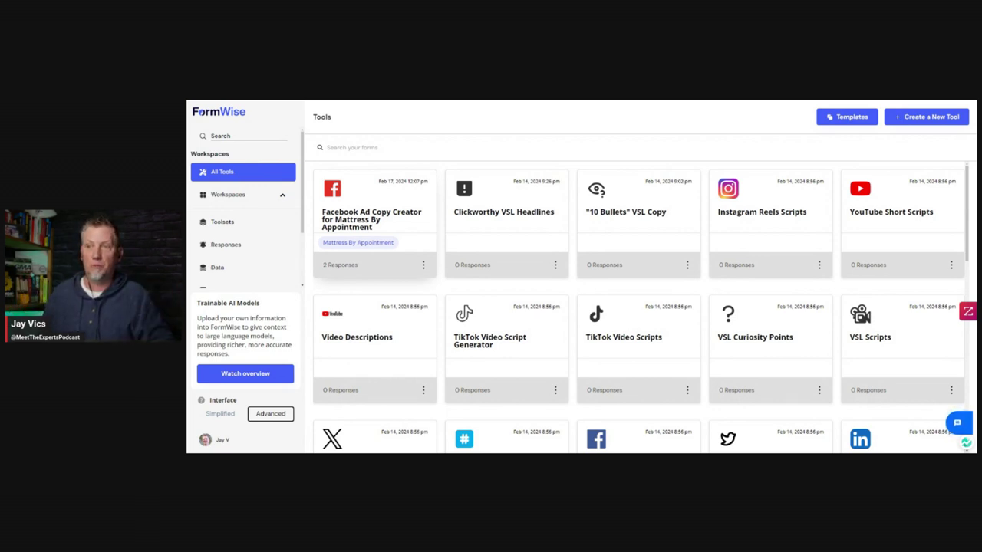
# Step: Scroll through the All Tools cards until the Linkedin Bio tool is visible
pyautogui.scroll(-1, 602, 276)
pyautogui.scroll(-5, 603, 275)
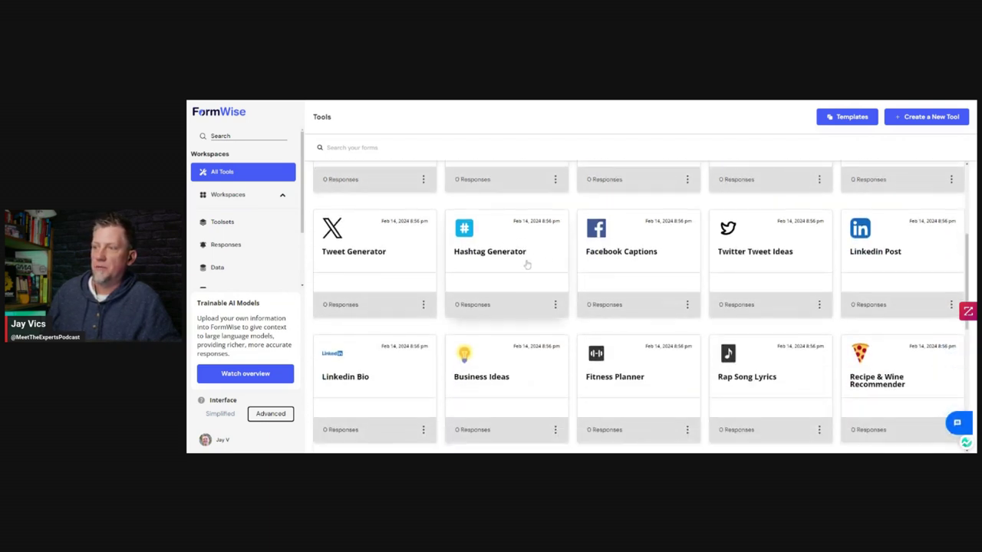
pyautogui.scroll(-2, 359, 262)
pyautogui.scroll(-2, 359, 262)
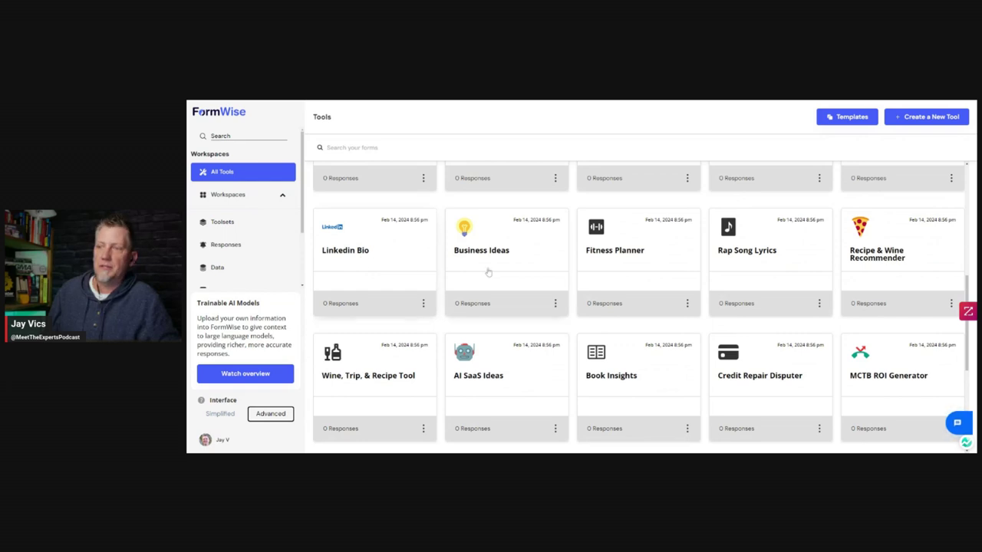
pyautogui.scroll(-1, 623, 268)
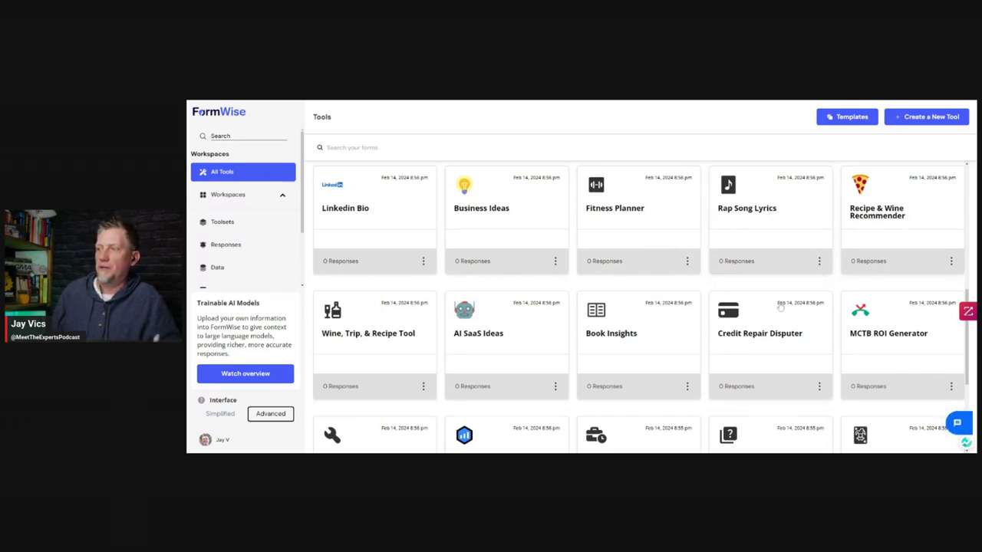
pyautogui.scroll(-1, 790, 296)
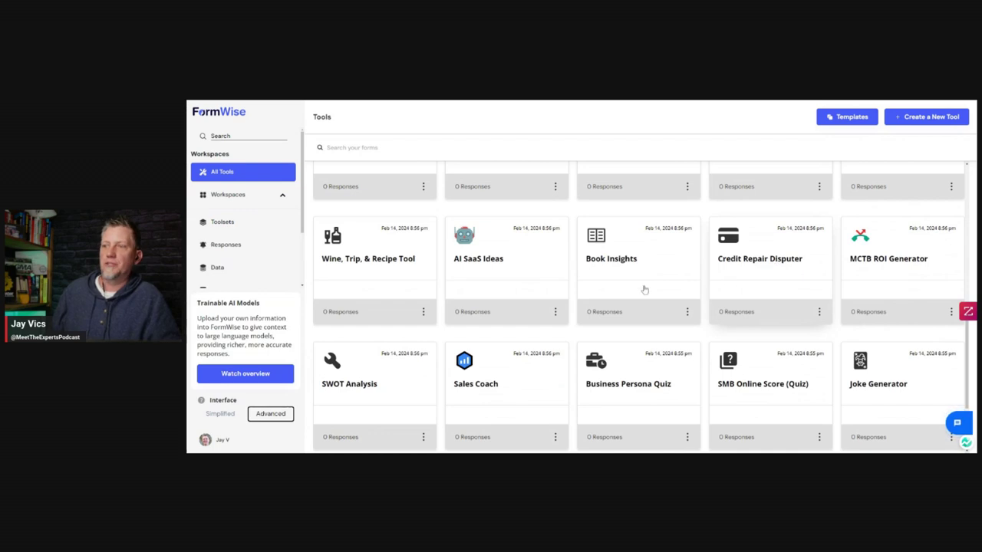
pyautogui.scroll(-2, 575, 293)
pyautogui.scroll(-3, 501, 295)
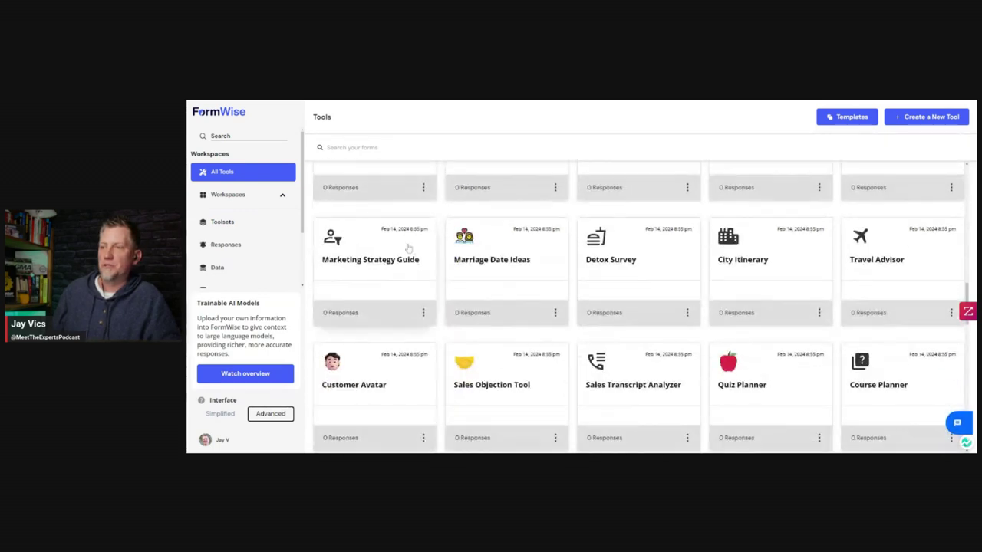
pyautogui.scroll(1, 427, 251)
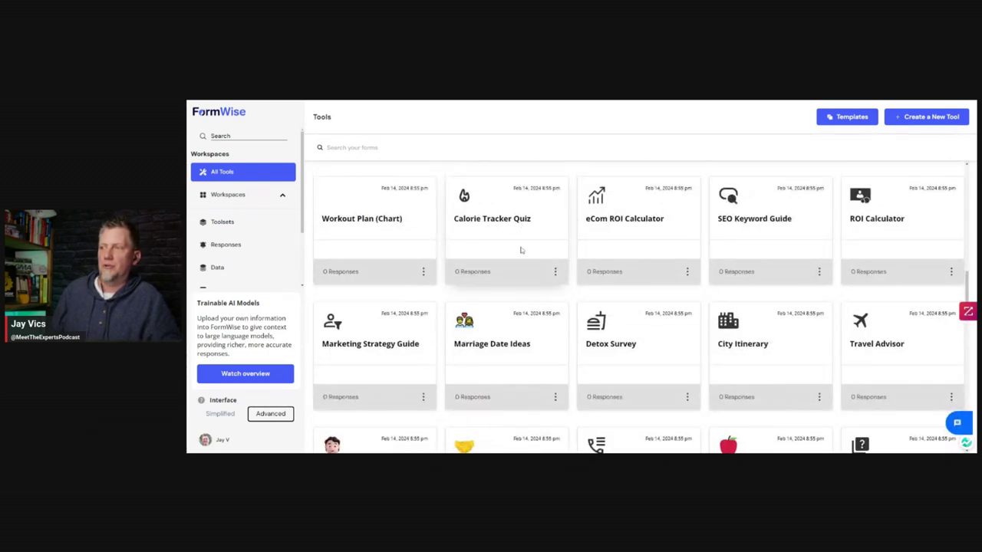
pyautogui.scroll(-2, 445, 285)
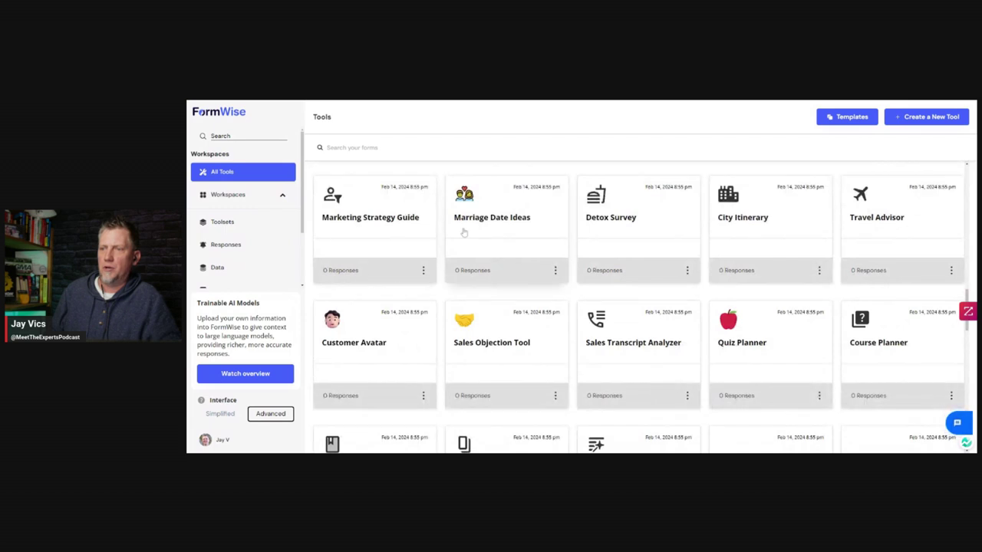
pyautogui.scroll(-2, 390, 243)
pyautogui.scroll(-2, 649, 248)
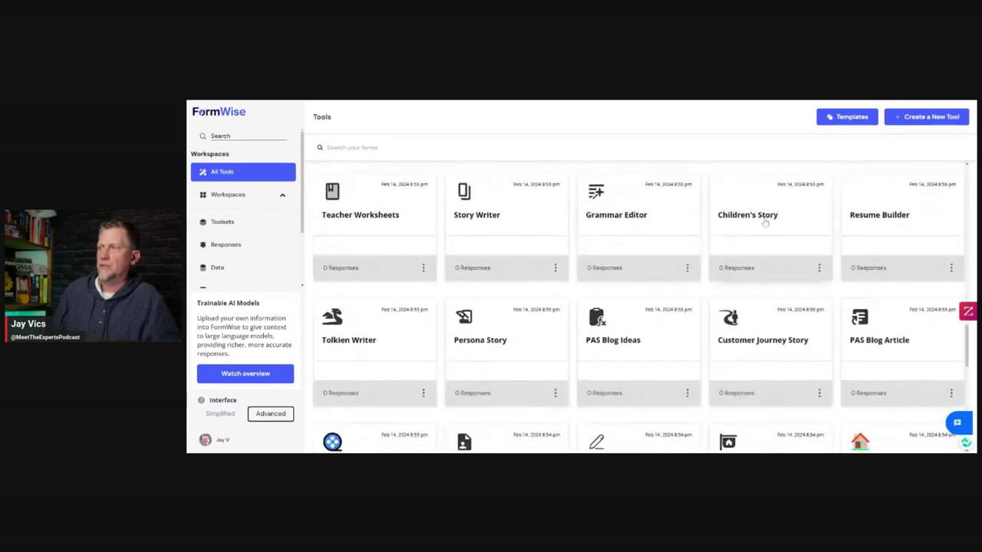
pyautogui.scroll(-5, 625, 230)
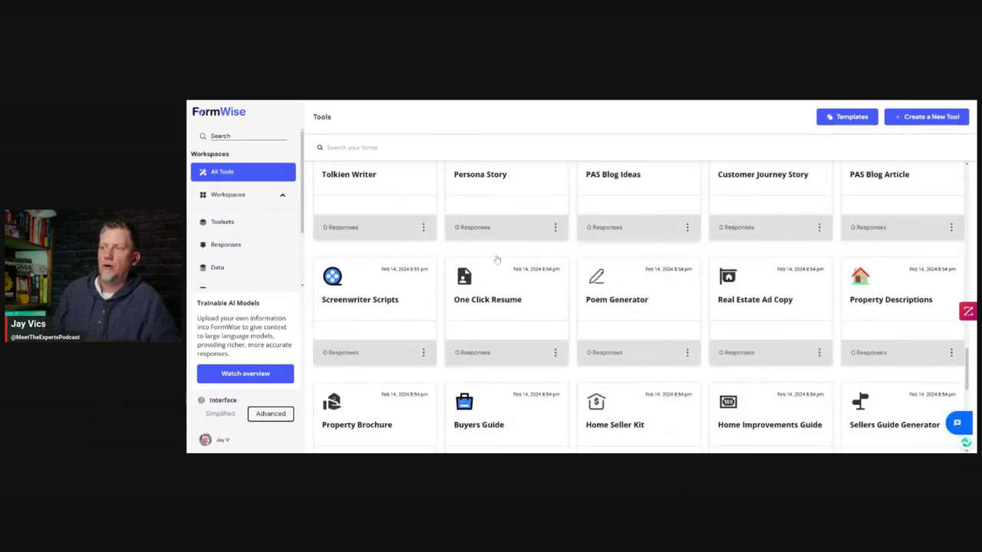
pyautogui.scroll(-2, 658, 322)
pyautogui.scroll(5, 651, 338)
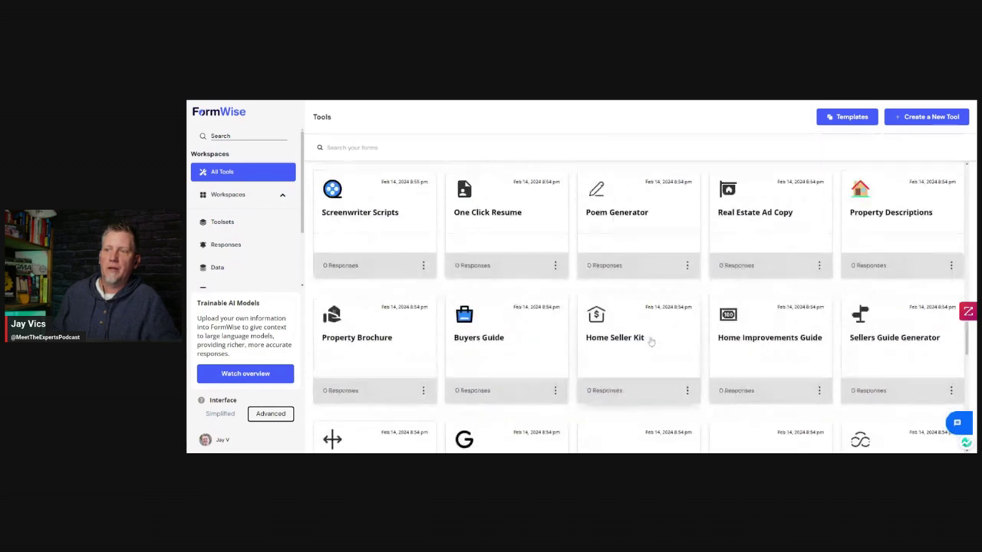
pyautogui.scroll(5, 650, 340)
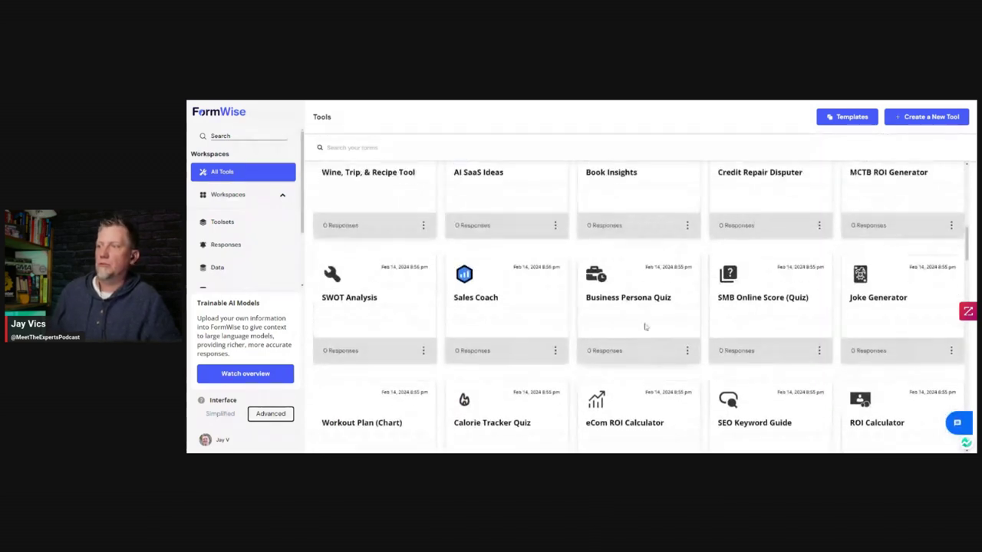
pyautogui.scroll(2, 641, 301)
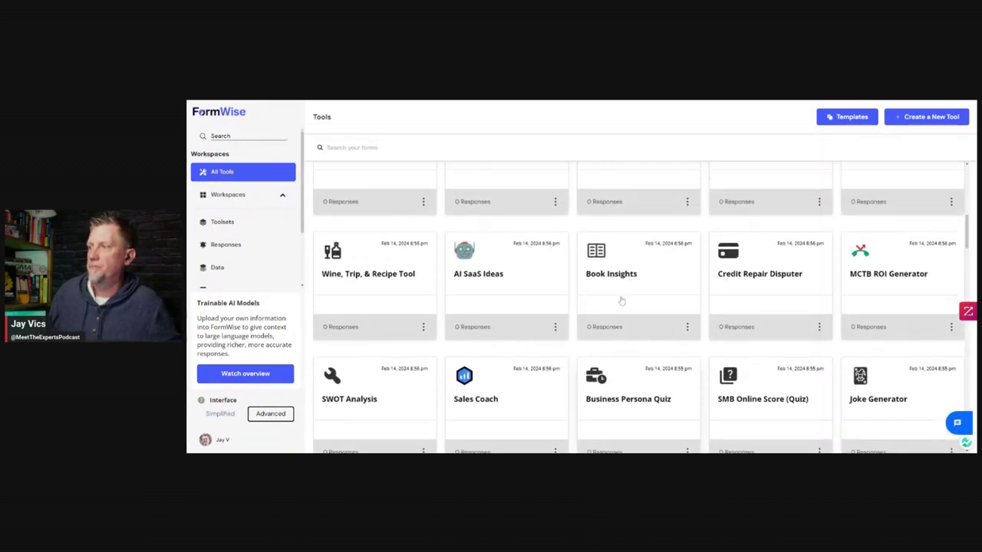
pyautogui.scroll(1, 676, 298)
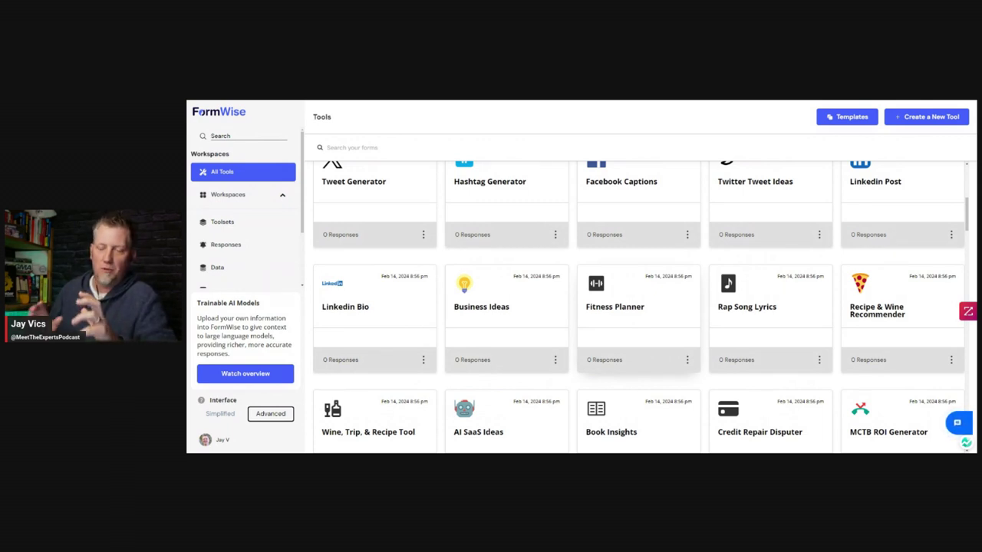
pyautogui.scroll(3, 643, 331)
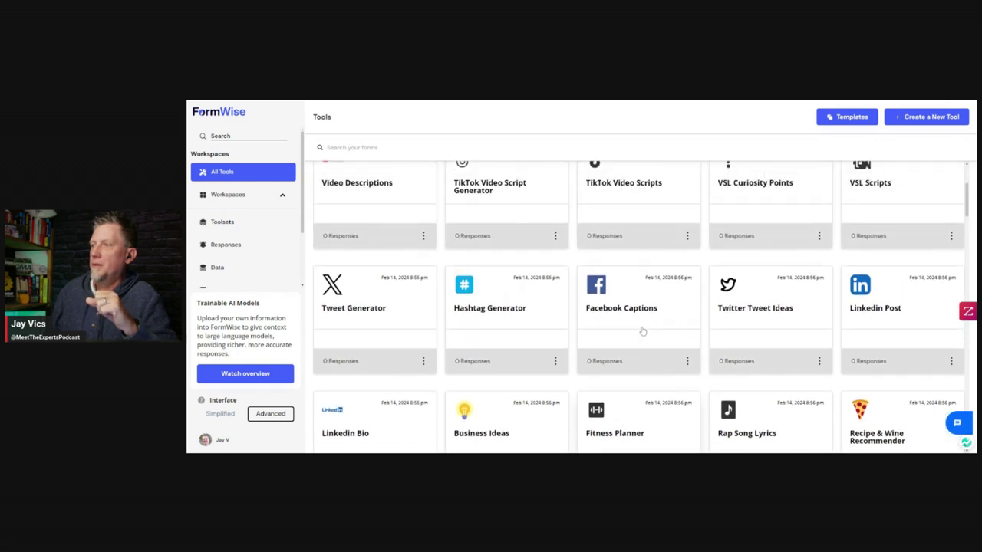
pyautogui.scroll(1, 643, 331)
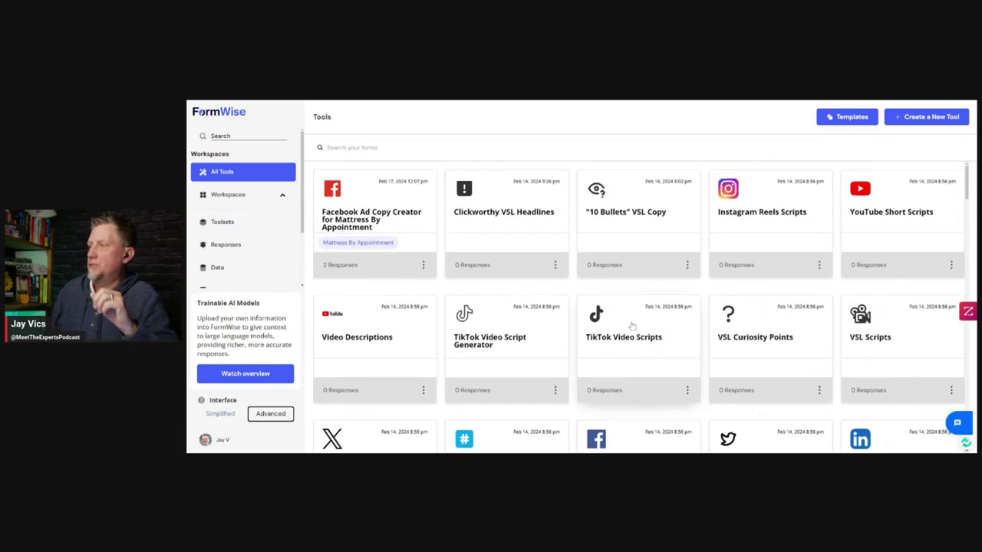
pyautogui.scroll(-5, 632, 326)
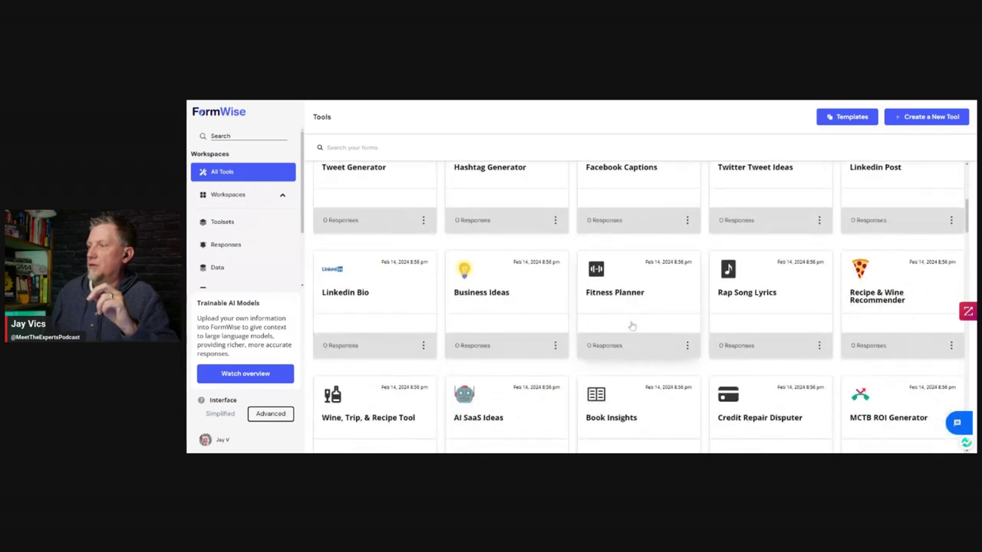
pyautogui.scroll(-1, 632, 326)
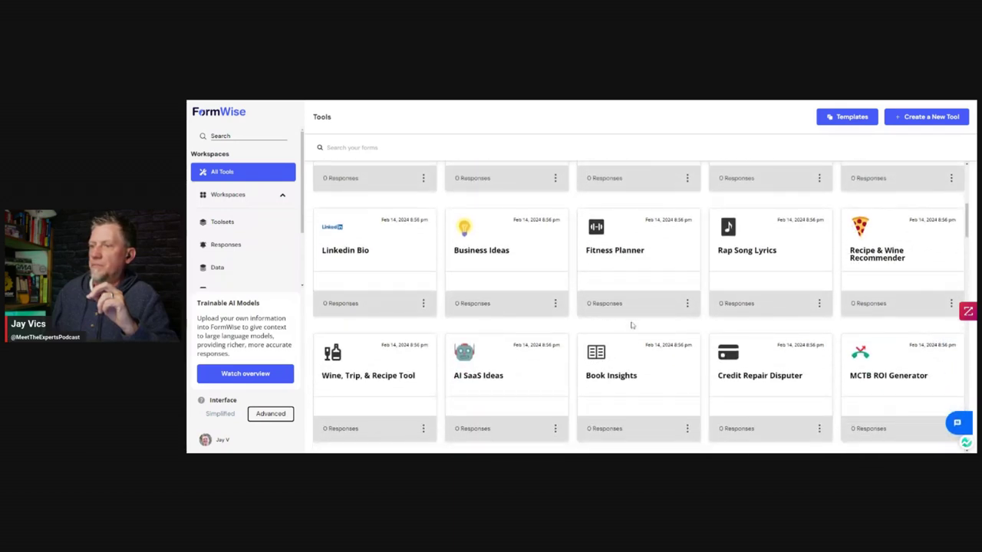
pyautogui.scroll(-1, 632, 326)
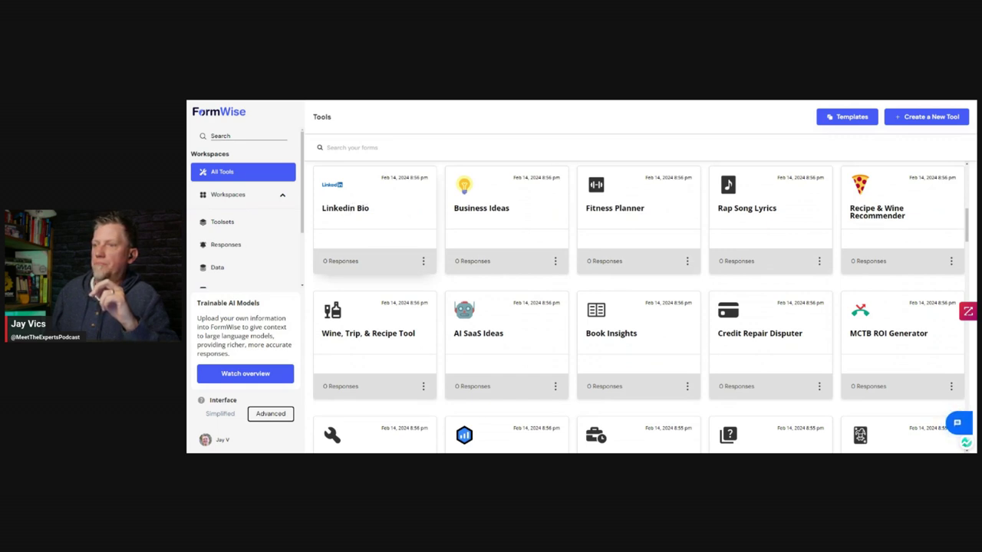
# Step: Open the Linkedin Bio tool, skip the tutorial, and review its job title and who-you-help questions
pyautogui.click(361, 223)
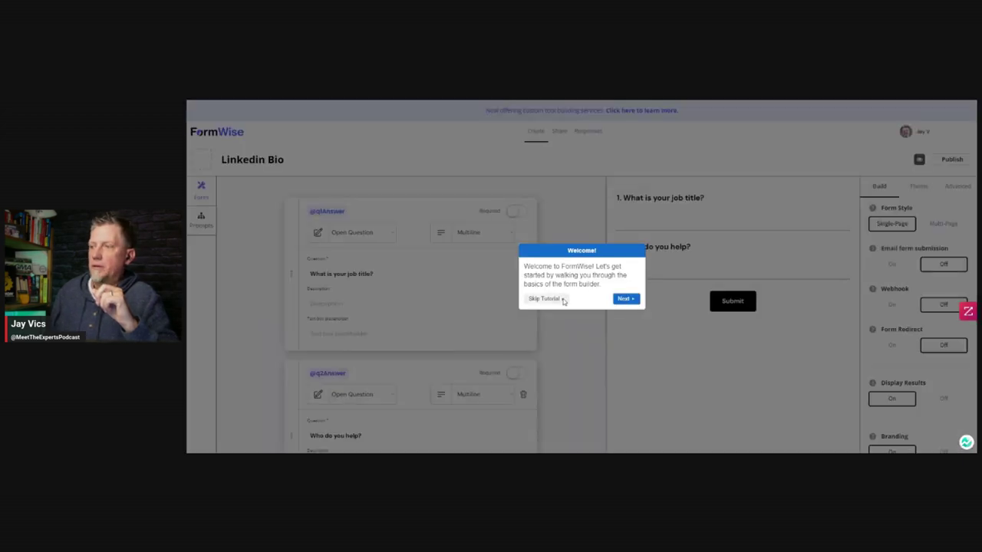
pyautogui.click(560, 302)
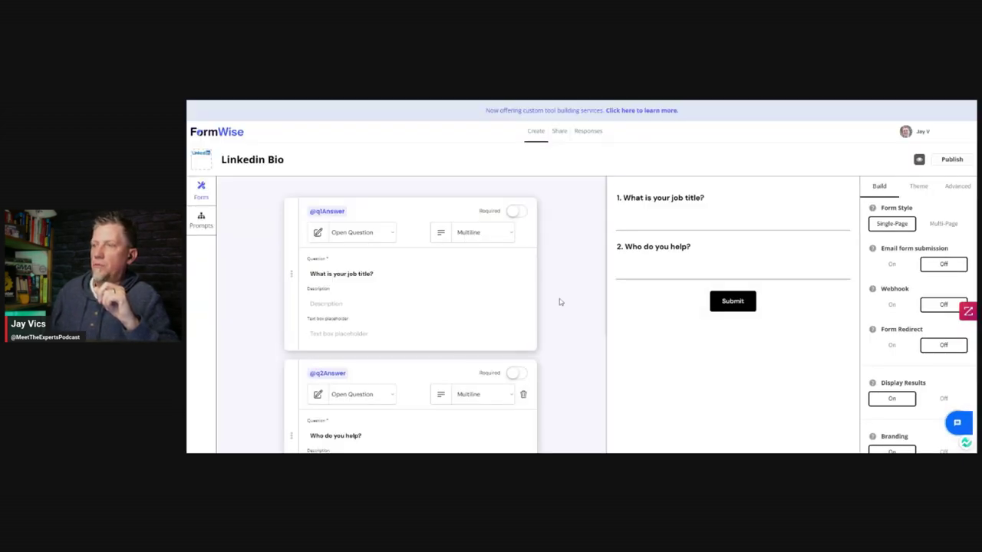
pyautogui.scroll(-1, 560, 302)
pyautogui.scroll(1, 560, 302)
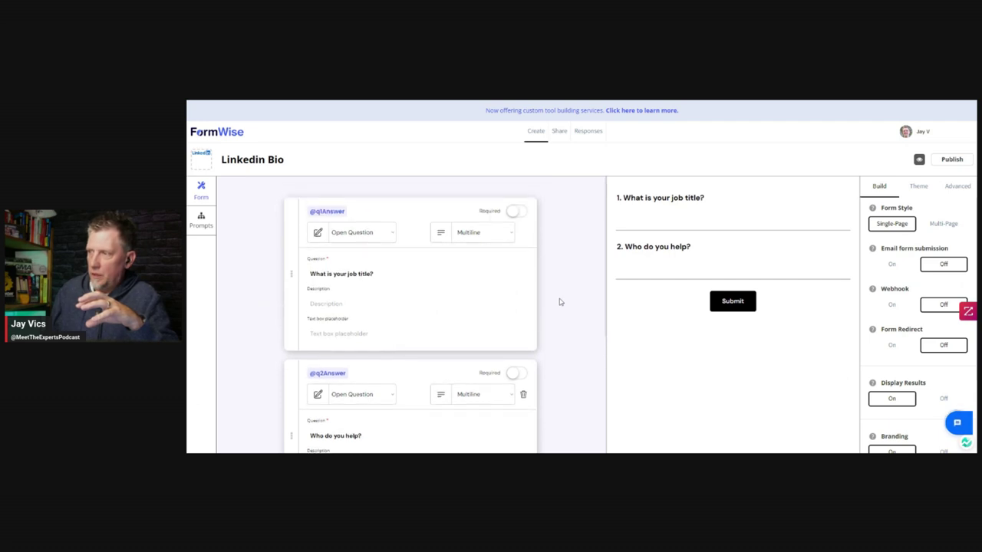
pyautogui.scroll(-1, 560, 303)
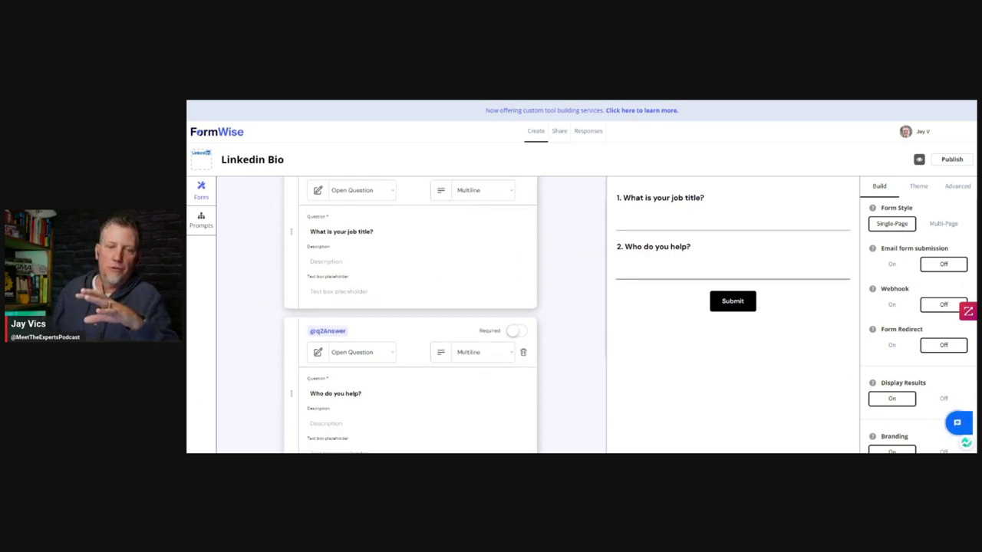
pyautogui.click(356, 369)
pyautogui.scroll(-2, 356, 369)
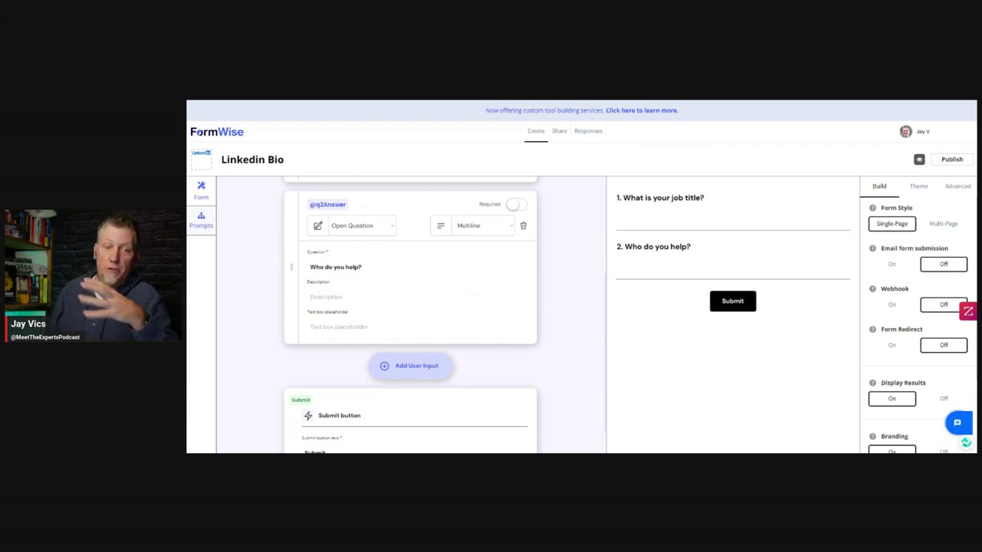
# Step: In the Prompts view, save both the Linkedin Bio AI and Linkedin Status Updater prompts
pyautogui.click(201, 222)
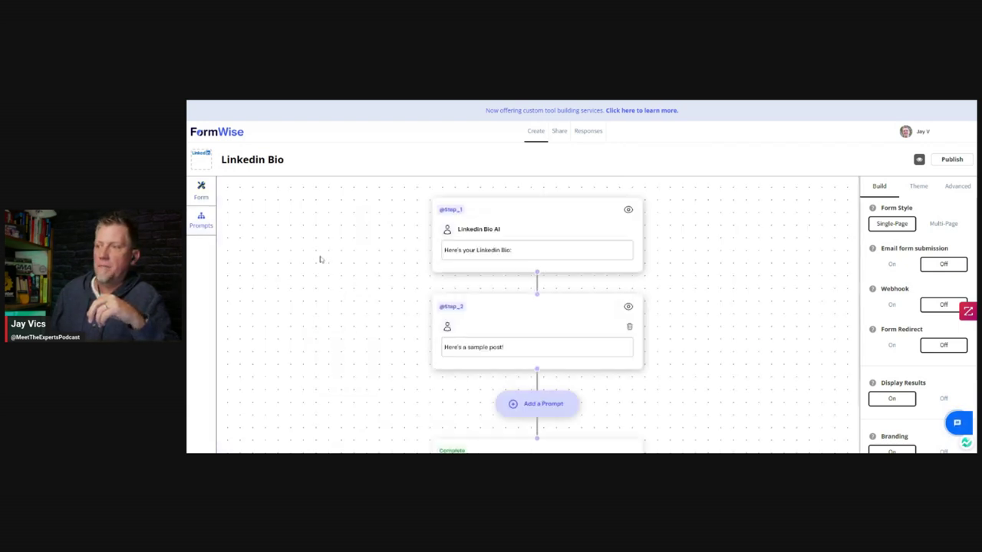
pyautogui.click(464, 309)
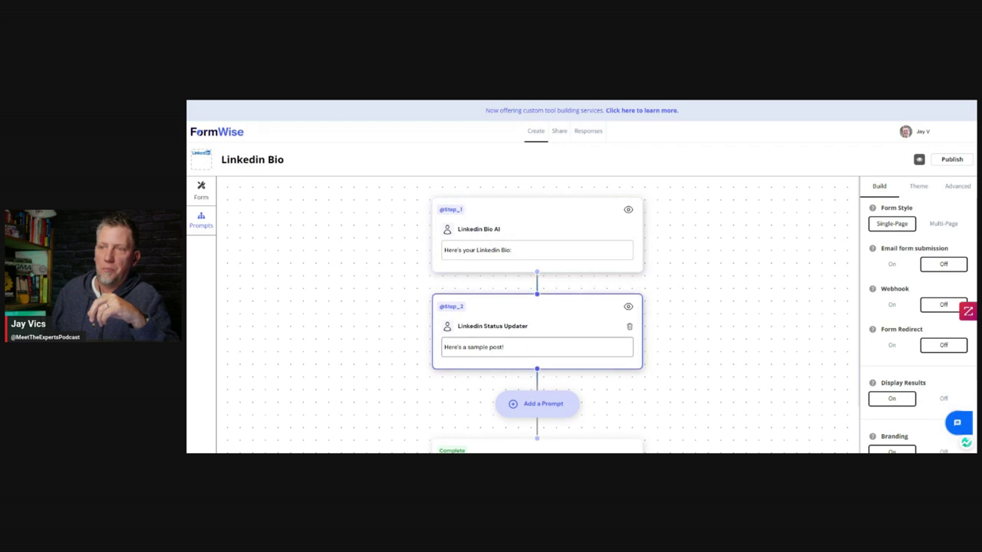
pyautogui.click(521, 236)
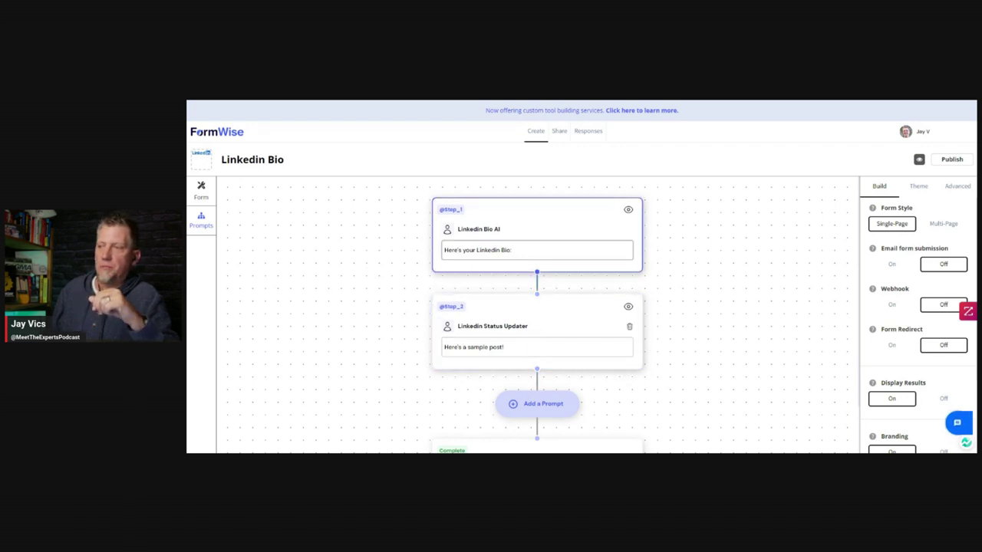
pyautogui.click(522, 236)
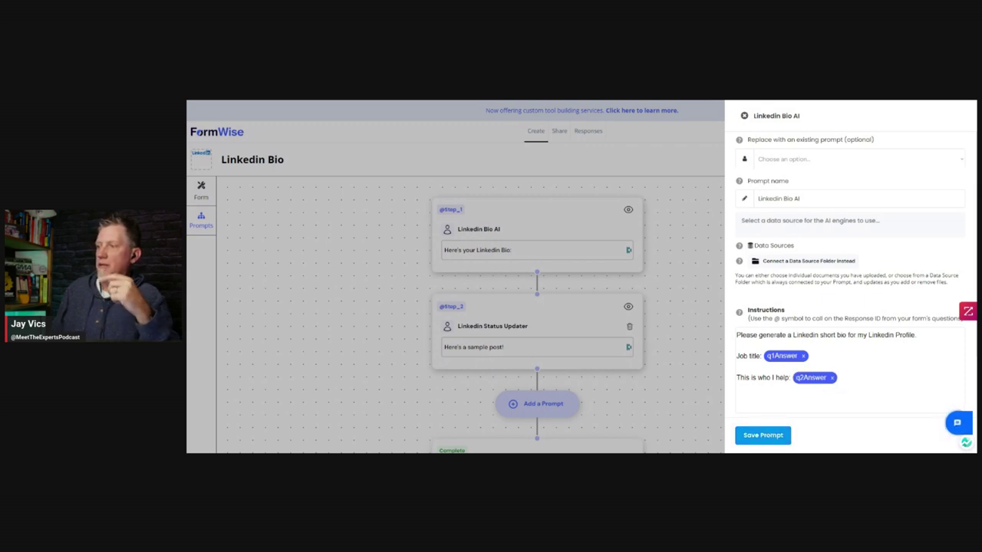
pyautogui.click(763, 436)
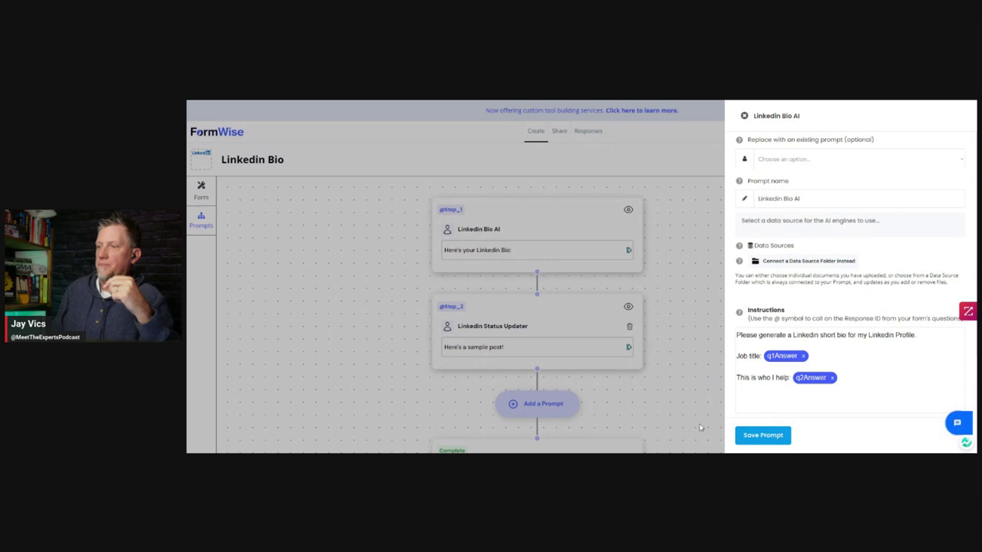
pyautogui.click(540, 329)
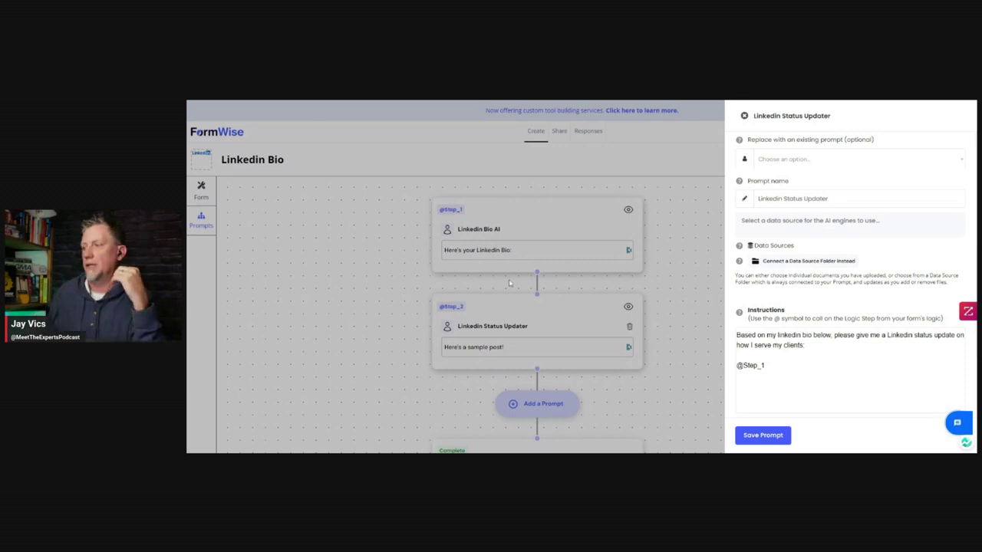
pyautogui.click(776, 436)
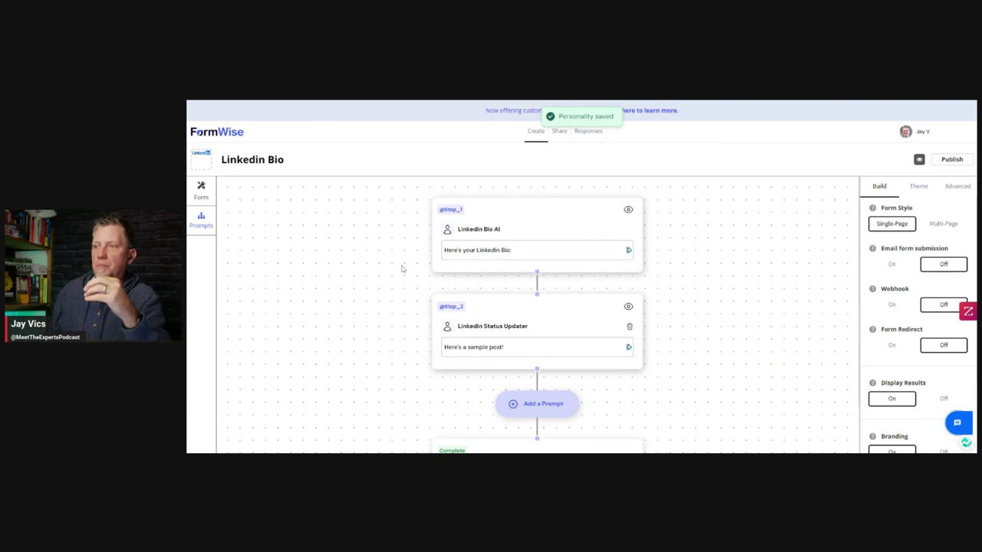
# Step: Add a trial question 3 to the Linkedin Bio form, then delete it
pyautogui.click(204, 197)
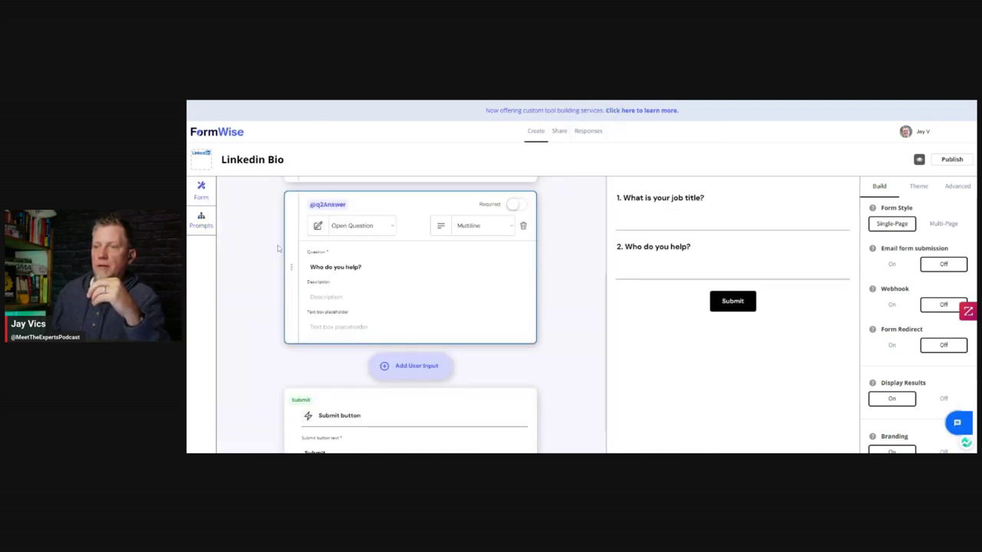
pyautogui.scroll(2, 299, 276)
pyautogui.scroll(-3, 383, 314)
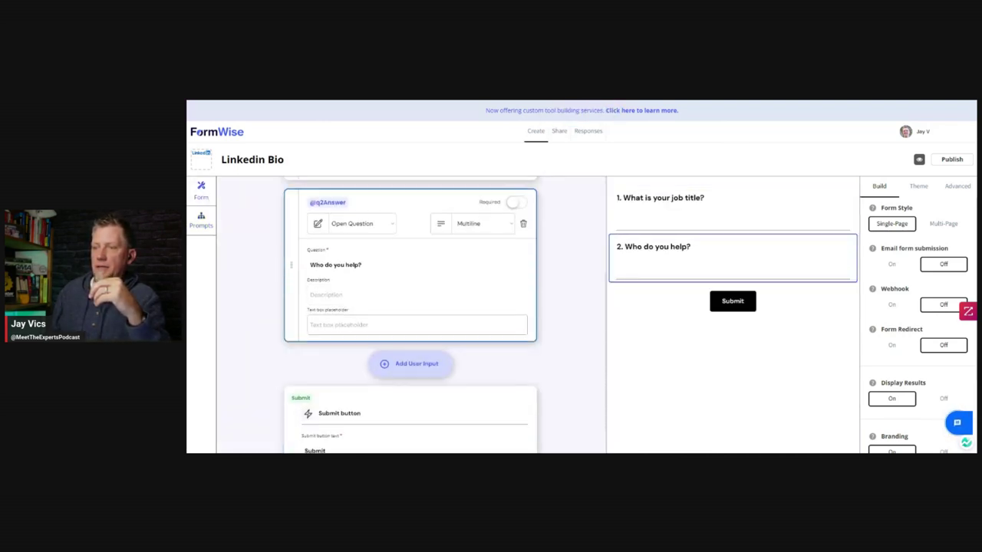
pyautogui.click(404, 330)
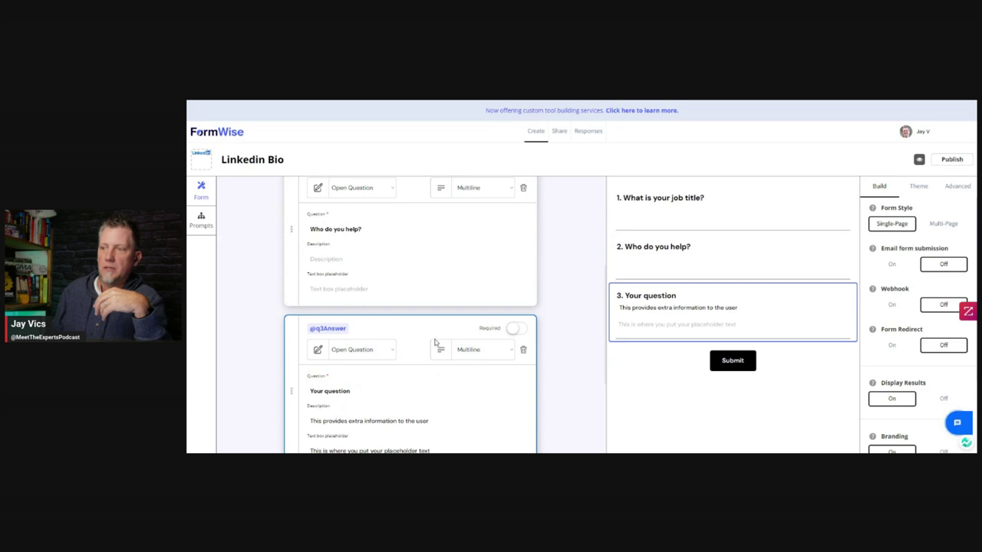
pyautogui.scroll(-2, 476, 364)
pyautogui.scroll(2, 491, 279)
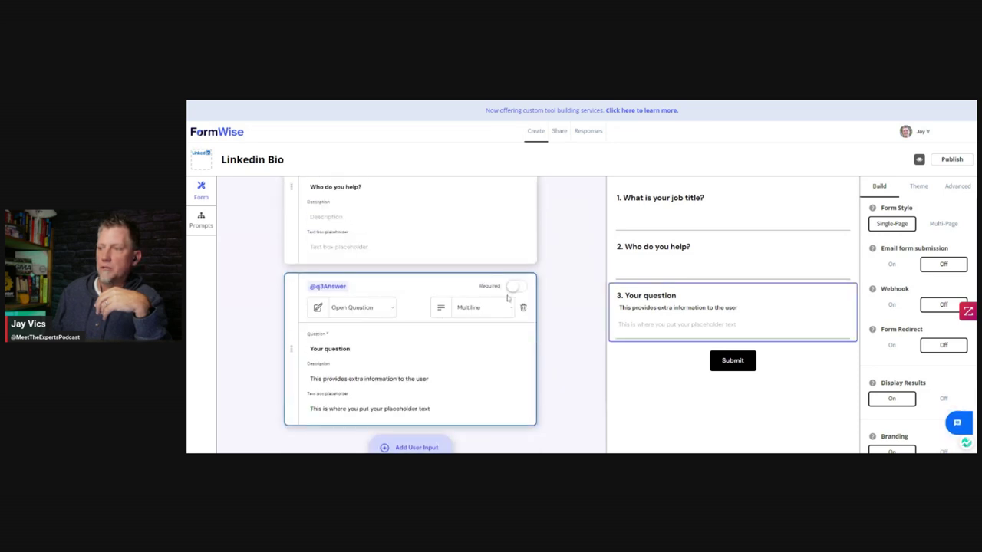
pyautogui.click(524, 311)
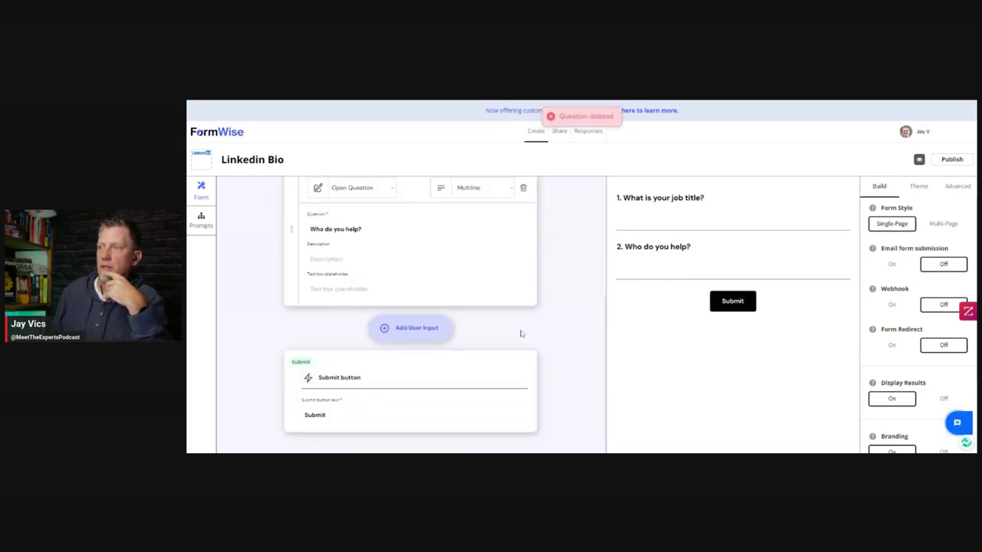
pyautogui.scroll(2, 575, 270)
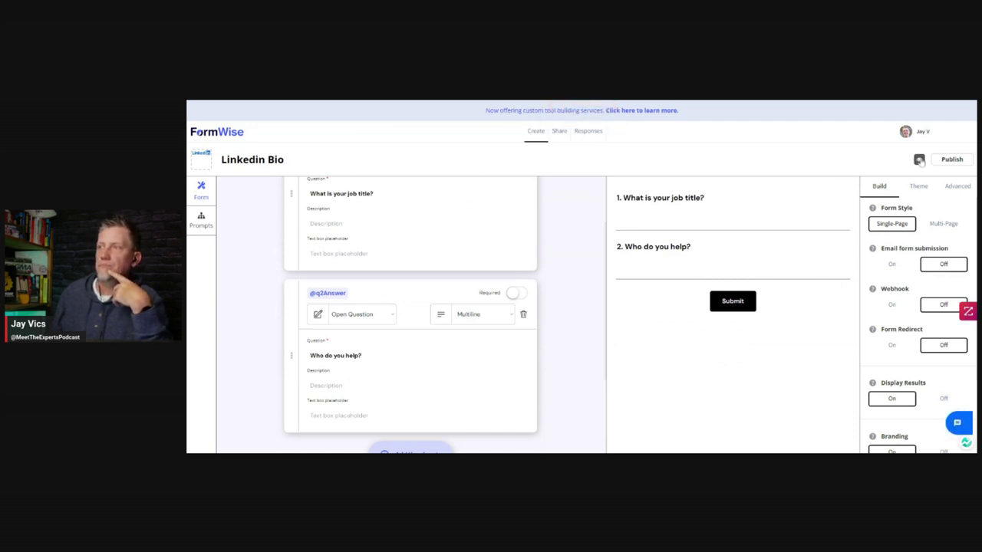
# Step: Preview the Linkedin Bio tool and start on the job title field
pyautogui.click(920, 161)
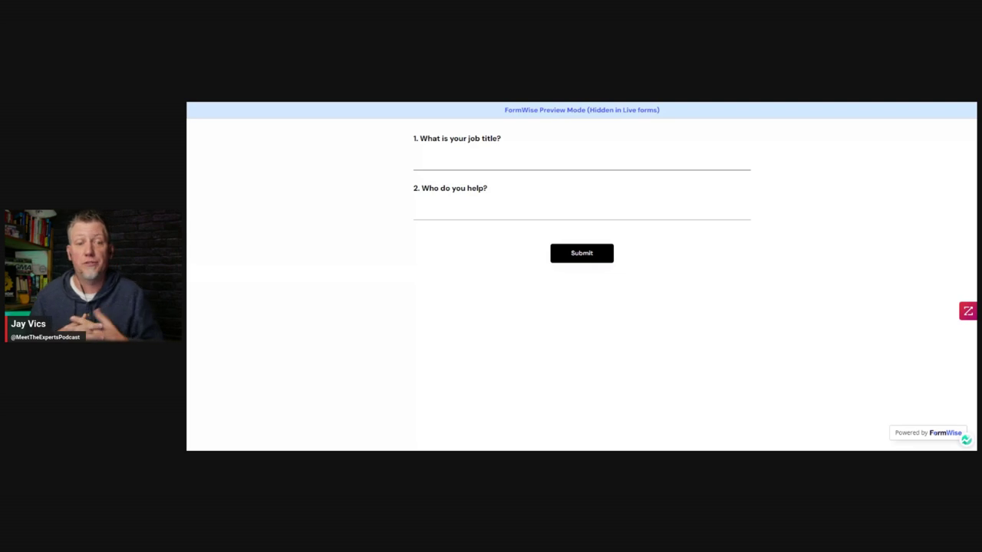
pyautogui.click(414, 161)
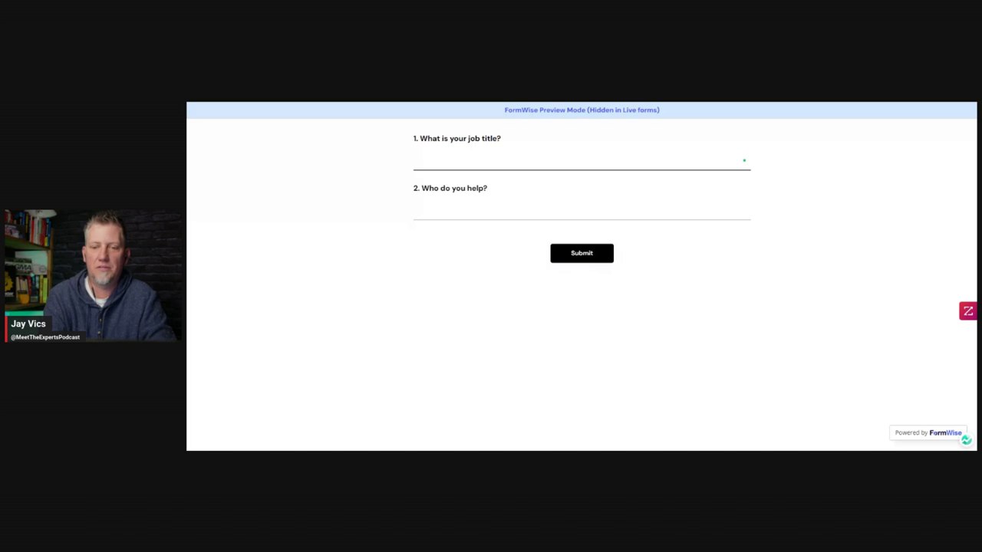
# Step: Enter 'Chief Financial Officer (CFO)' as job title and describe helping mid size businesses control finances
pyautogui.write('Chief')
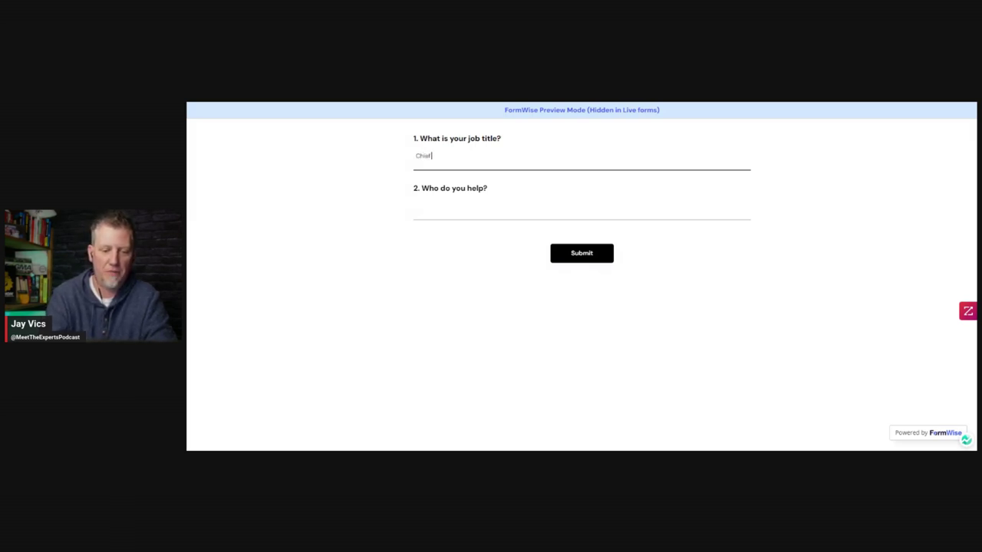
pyautogui.write(' Fina')
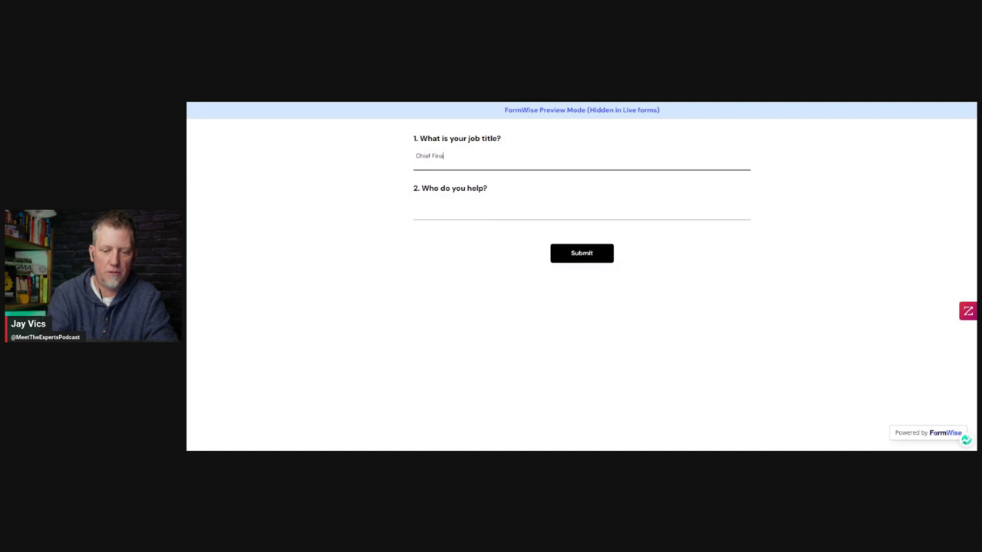
pyautogui.write('ncial Officer (CFO)')
pyautogui.click(437, 203)
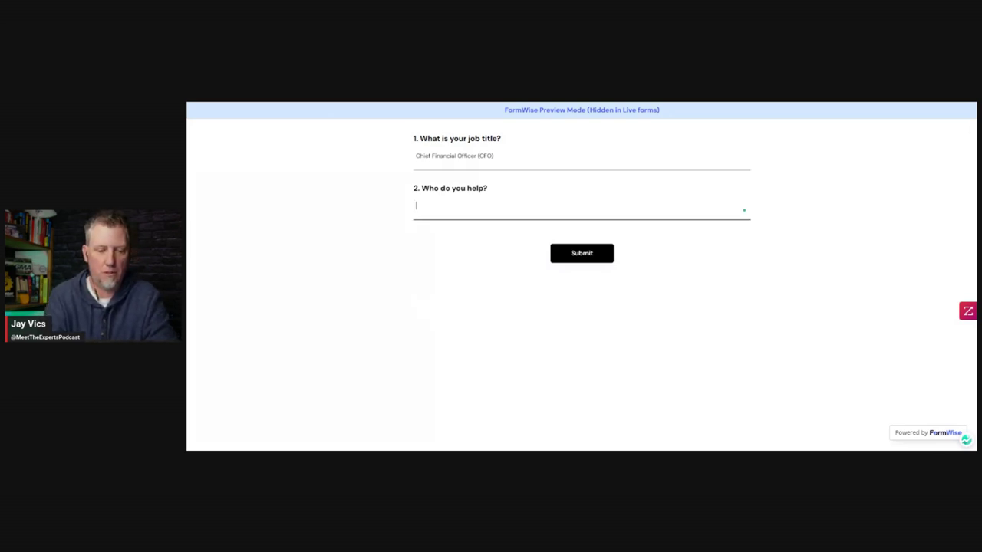
pyautogui.write('I')
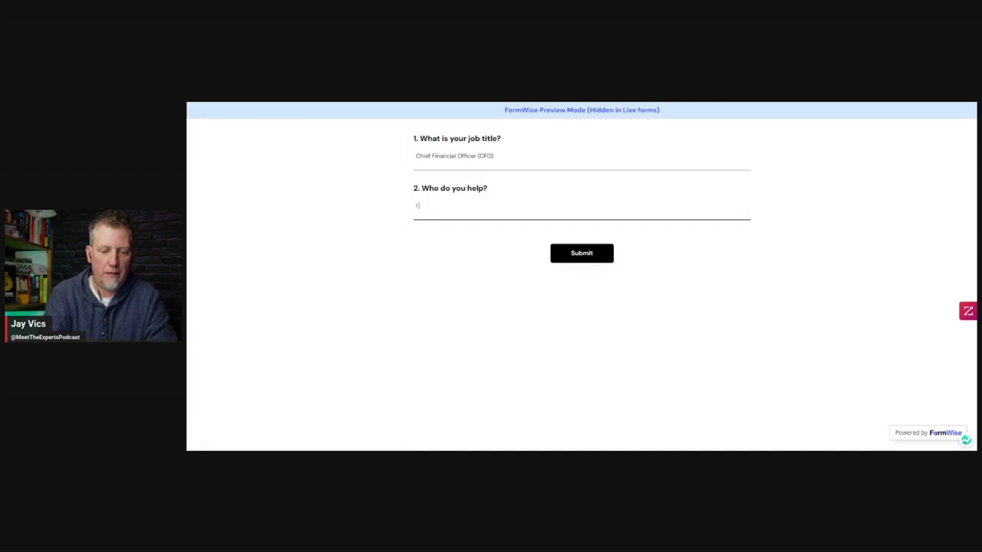
pyautogui.write(' help ')
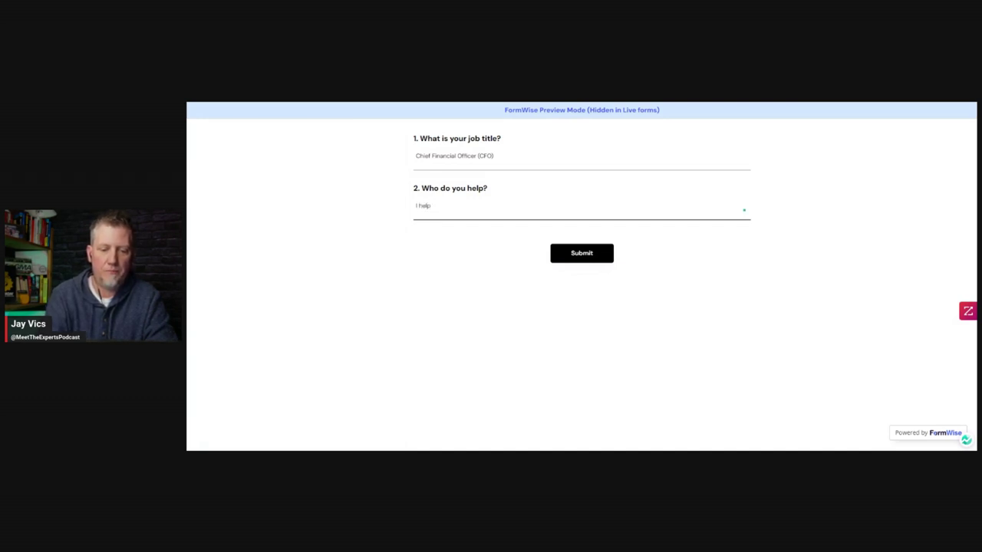
pyautogui.write('mid')
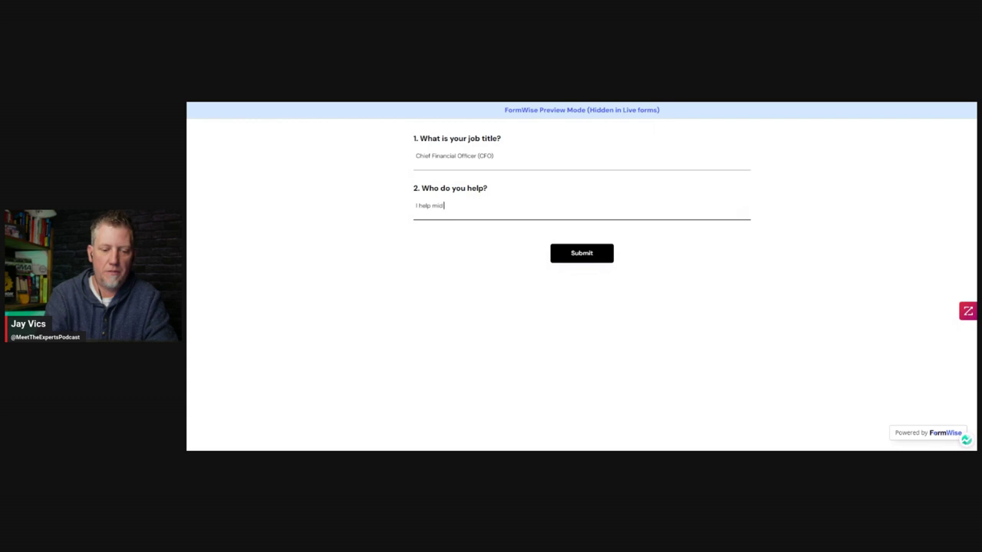
pyautogui.write(' size')
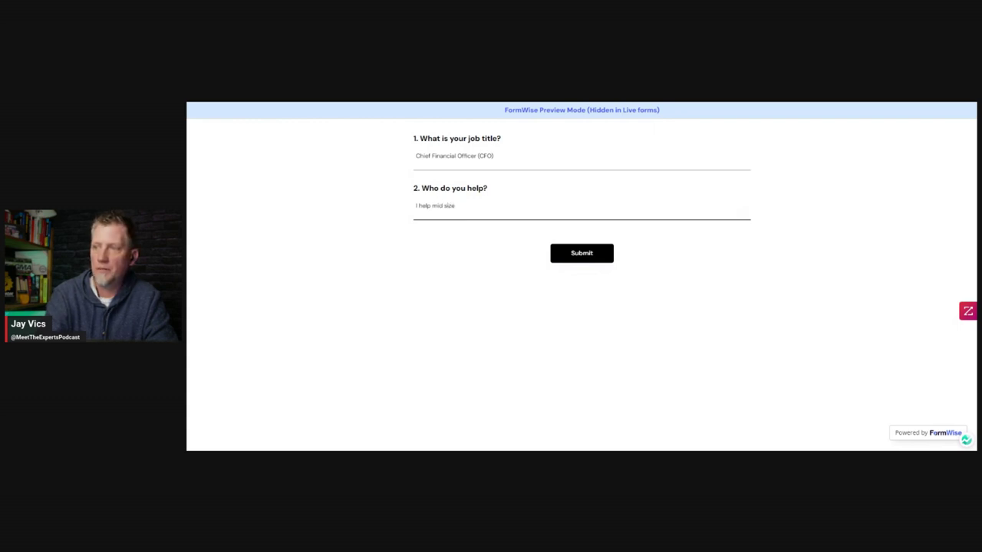
pyautogui.write(' bu')
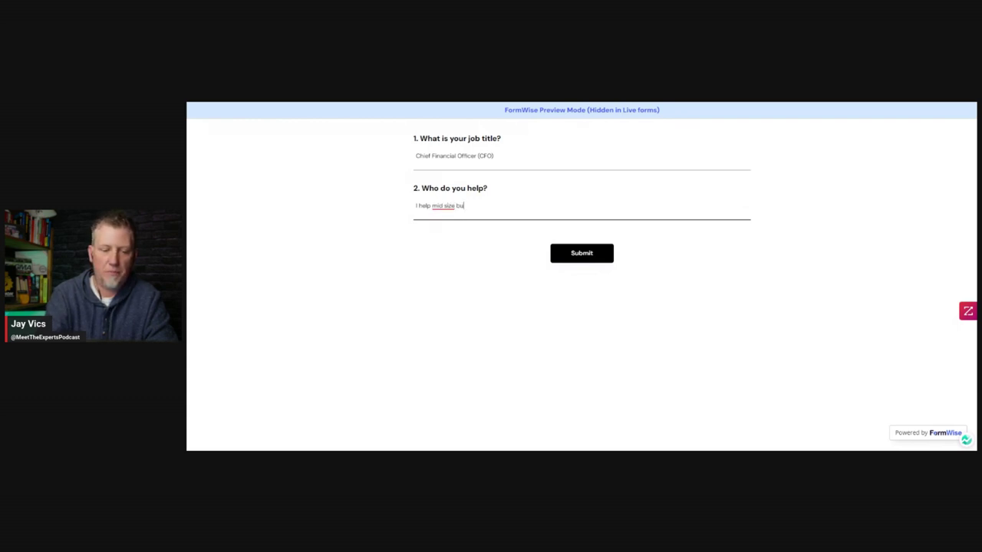
pyautogui.write('sinesses')
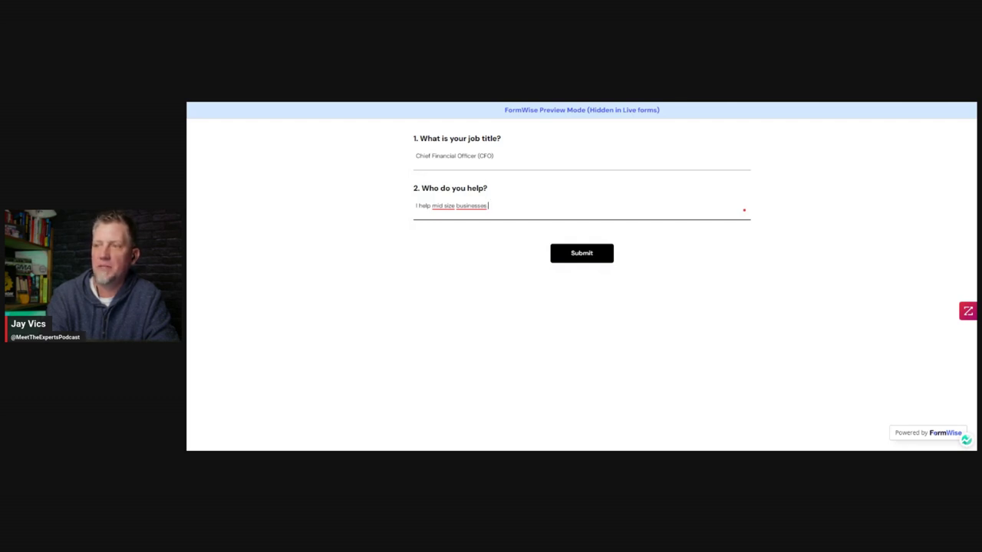
pyautogui.write('take')
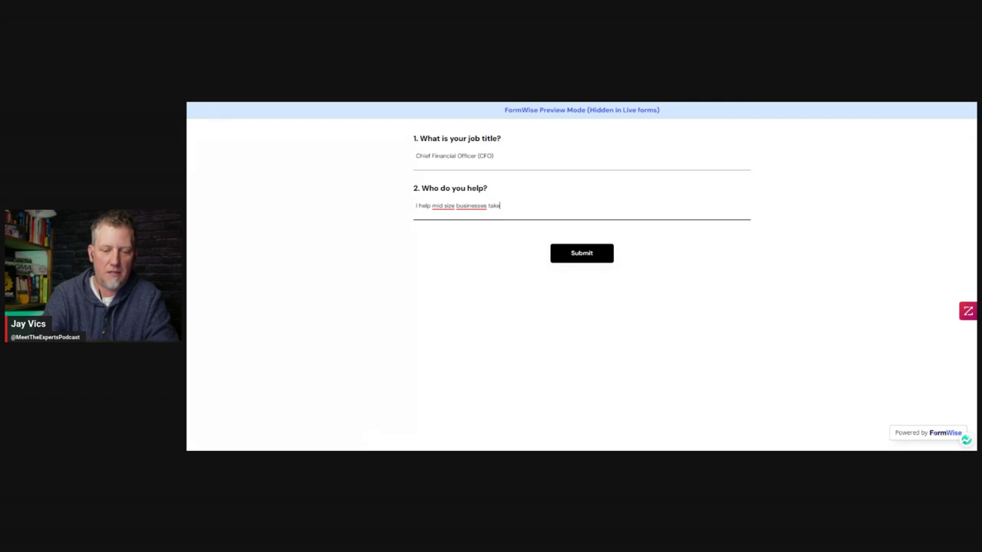
pyautogui.write(' control of')
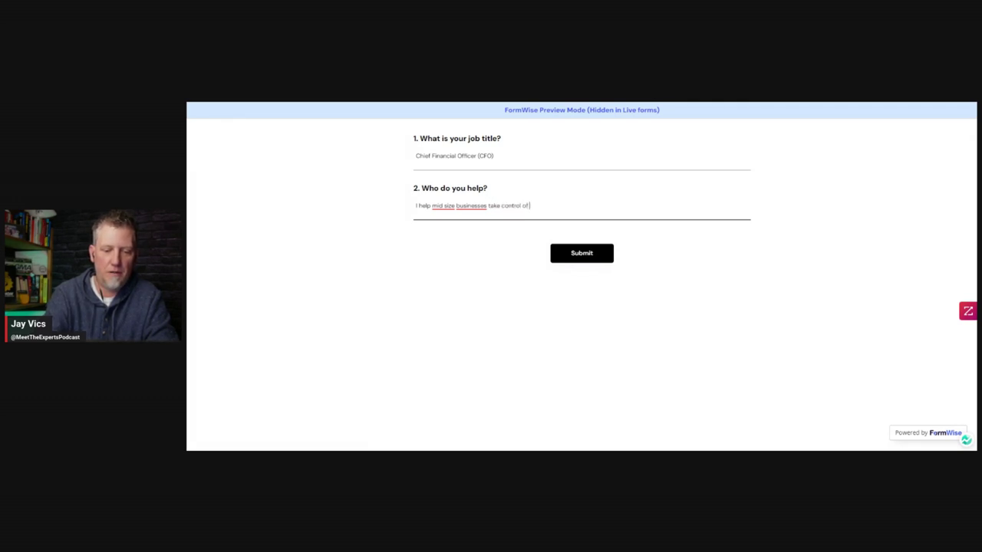
pyautogui.write(' their fina')
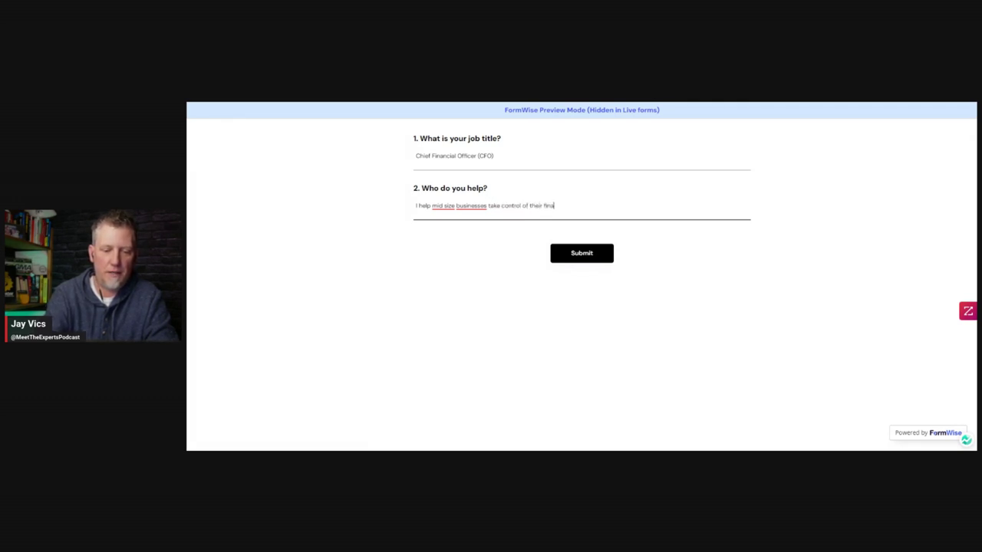
pyautogui.write('nces.')
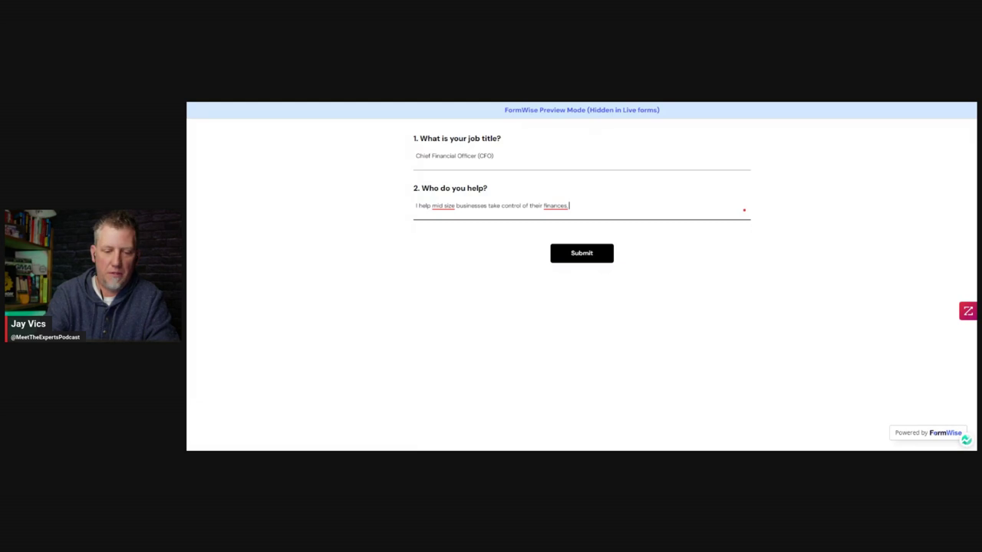
pyautogui.write('  create')
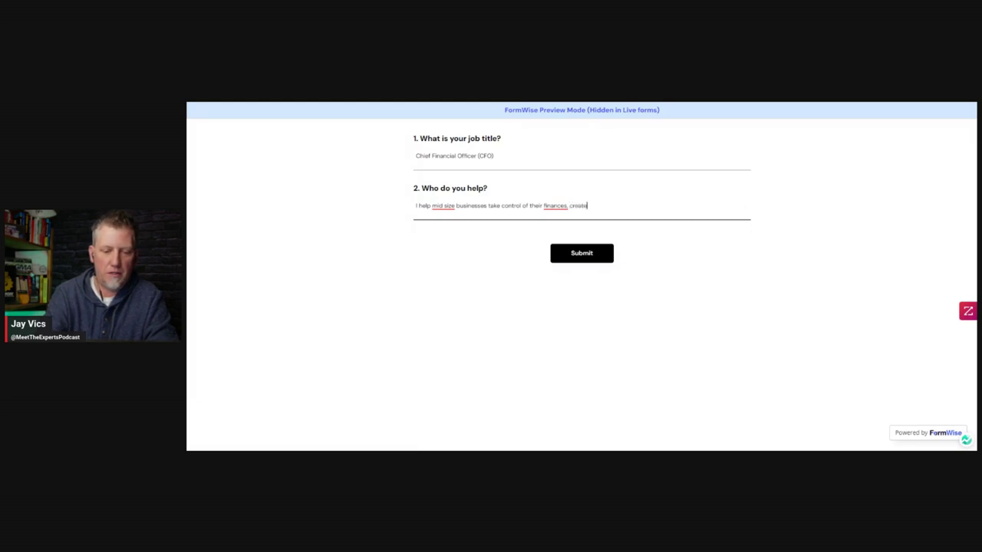
pyautogui.write(' and set budgets that allow')
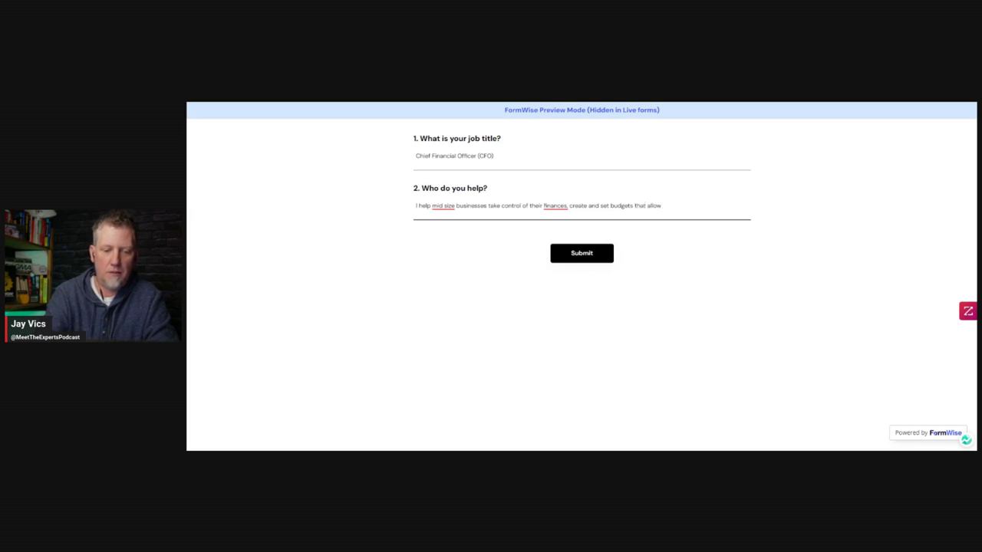
pyautogui.write(' compan')
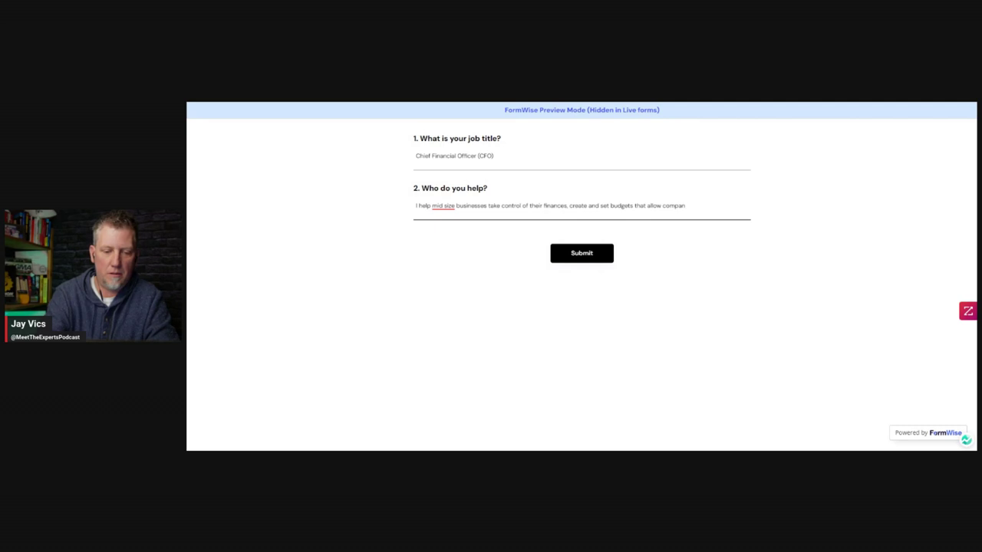
pyautogui.write('ies to scale ra')
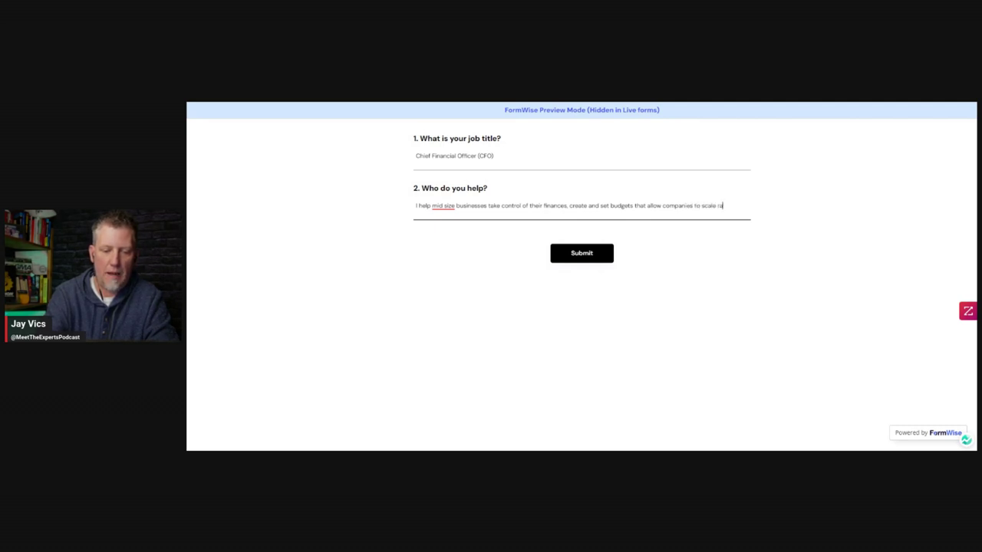
pyautogui.write('pidly so they can')
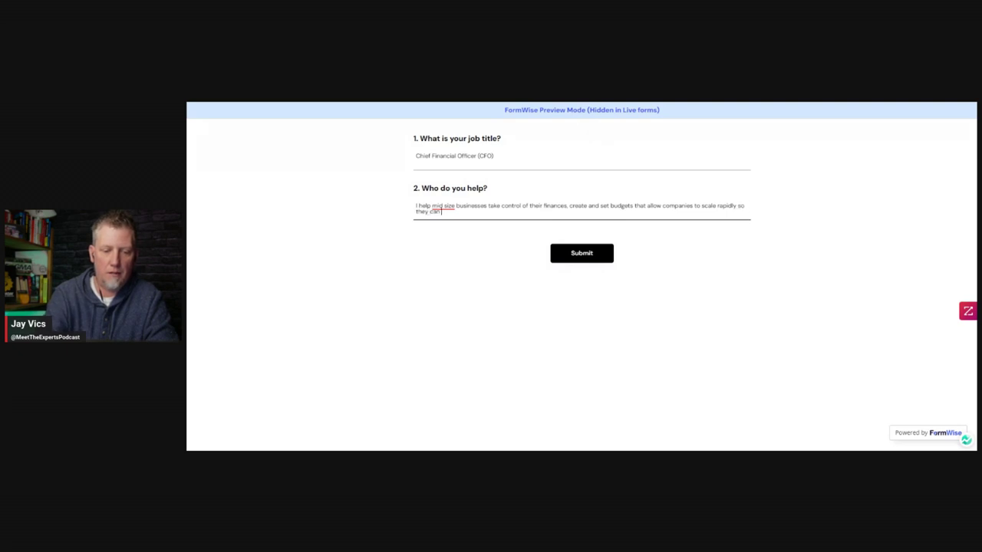
pyautogui.write(' have an eventual exit.')
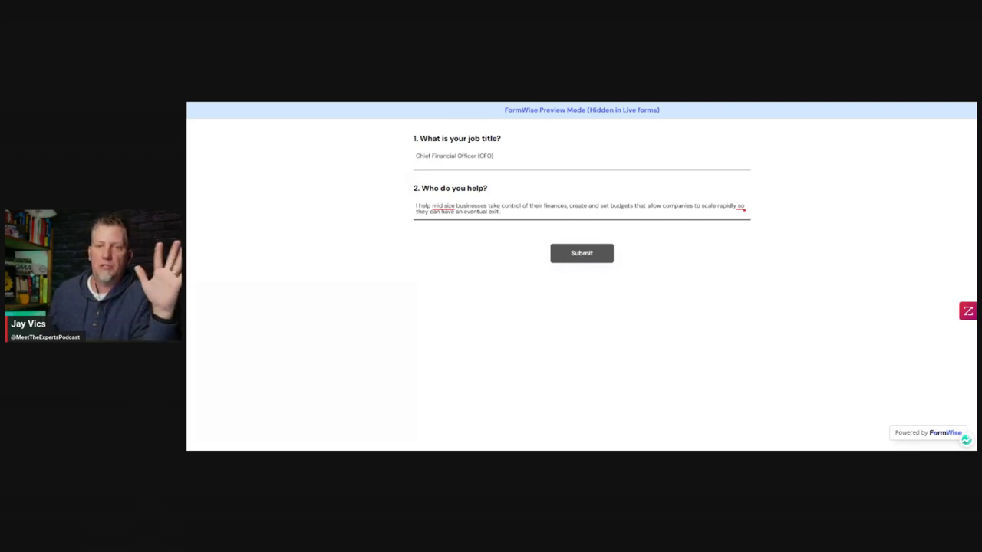
# Step: Submit the sample answers to generate a CFO bio and post, then return to Prompts
pyautogui.click(580, 258)
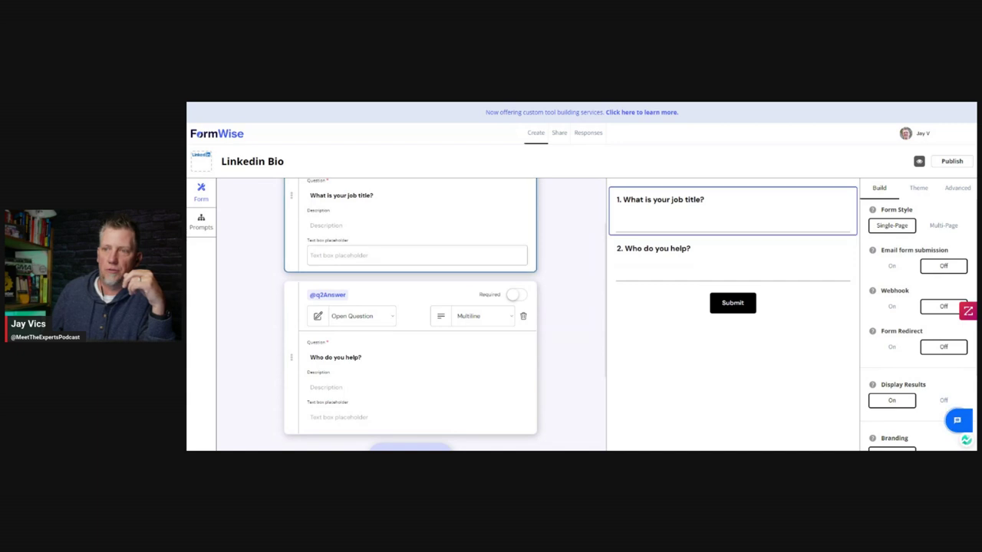
pyautogui.scroll(-2, 257, 250)
pyautogui.click(200, 222)
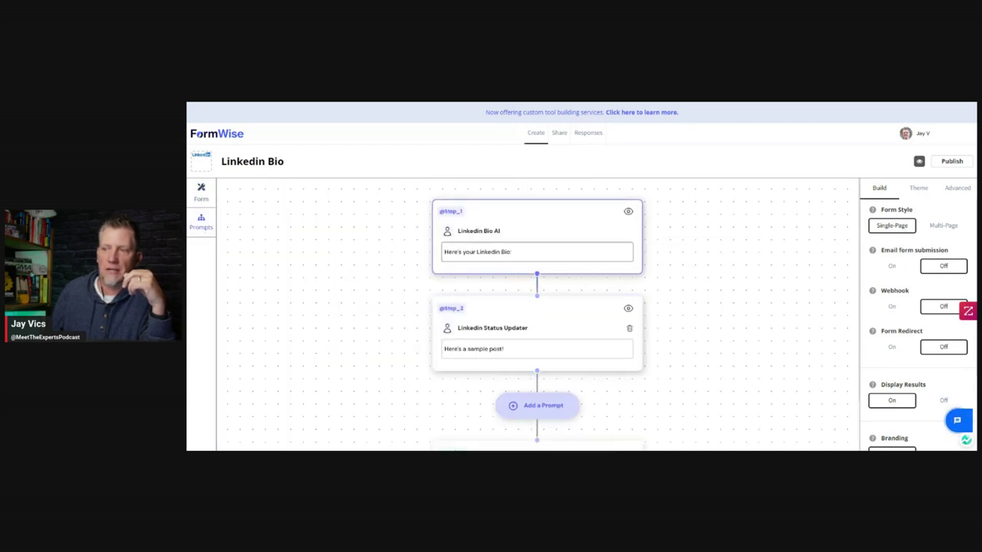
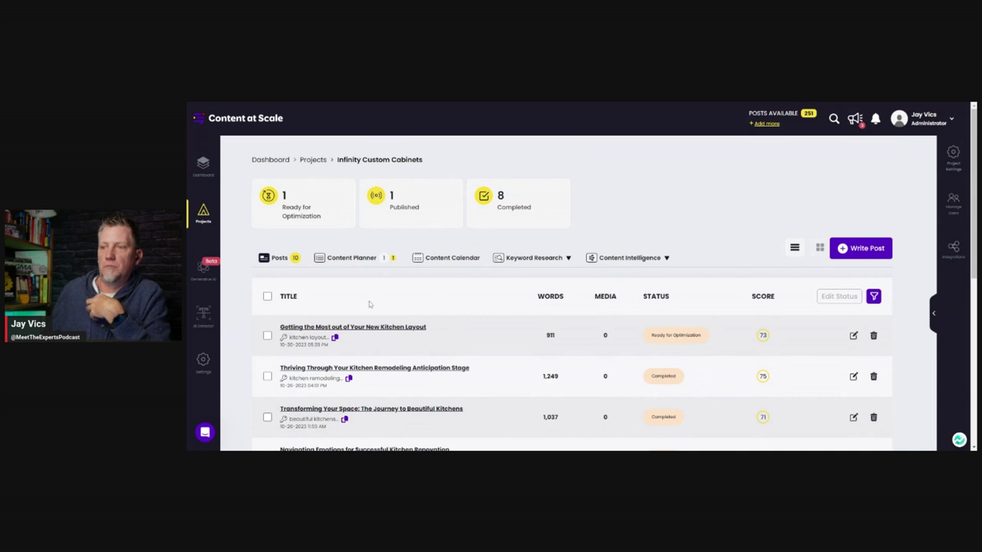
pyautogui.scroll(-2, 372, 307)
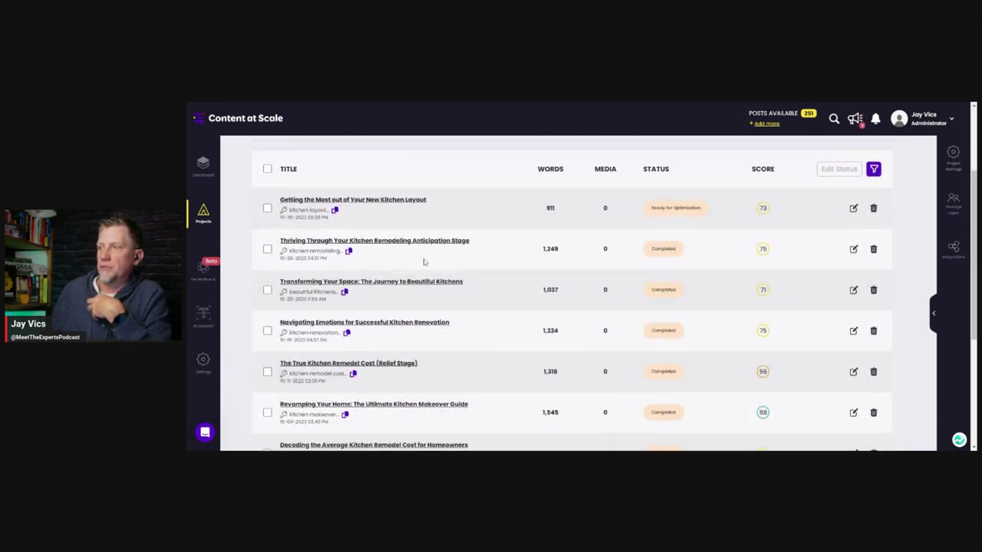
pyautogui.scroll(-1, 422, 259)
pyautogui.scroll(-1, 441, 289)
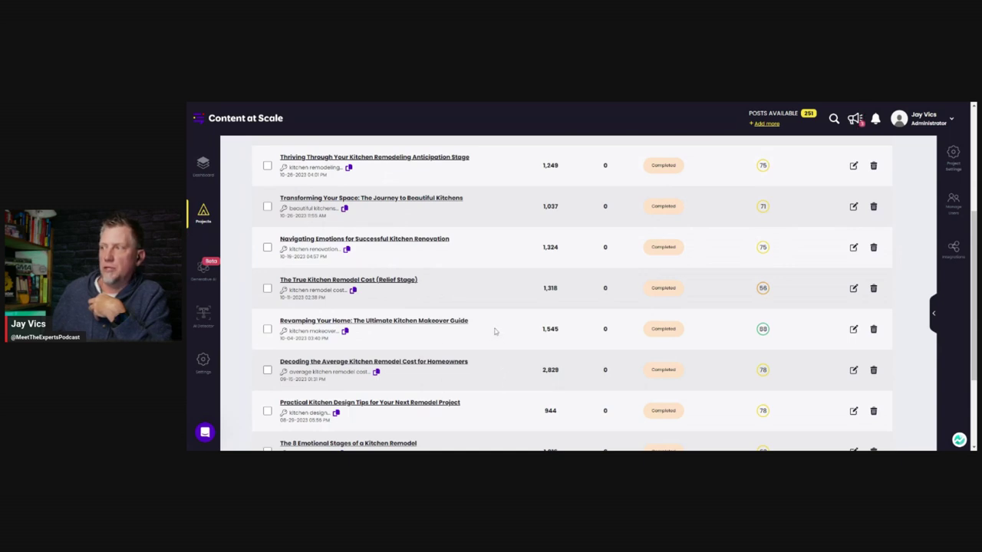
pyautogui.scroll(-2, 493, 330)
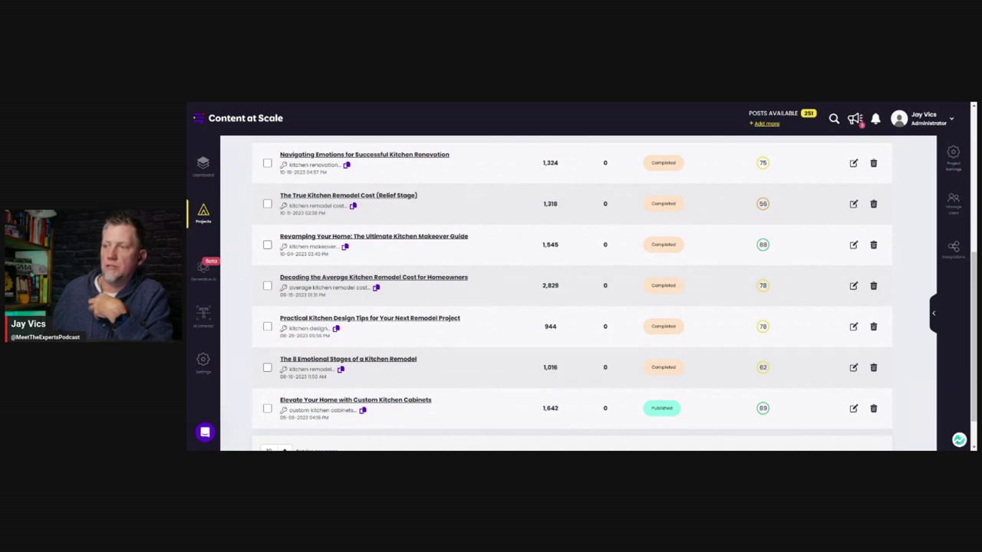
pyautogui.scroll(1, 551, 276)
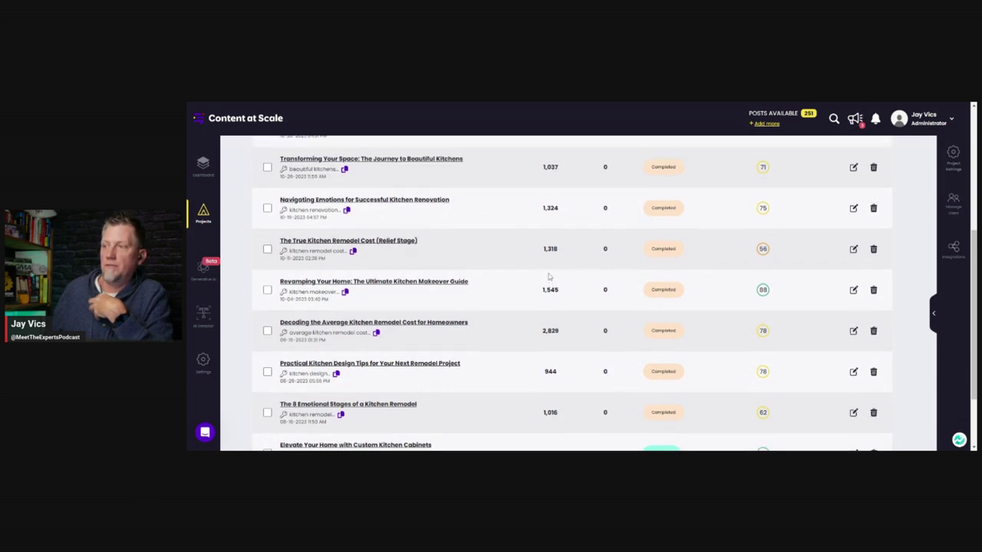
pyautogui.scroll(1, 549, 270)
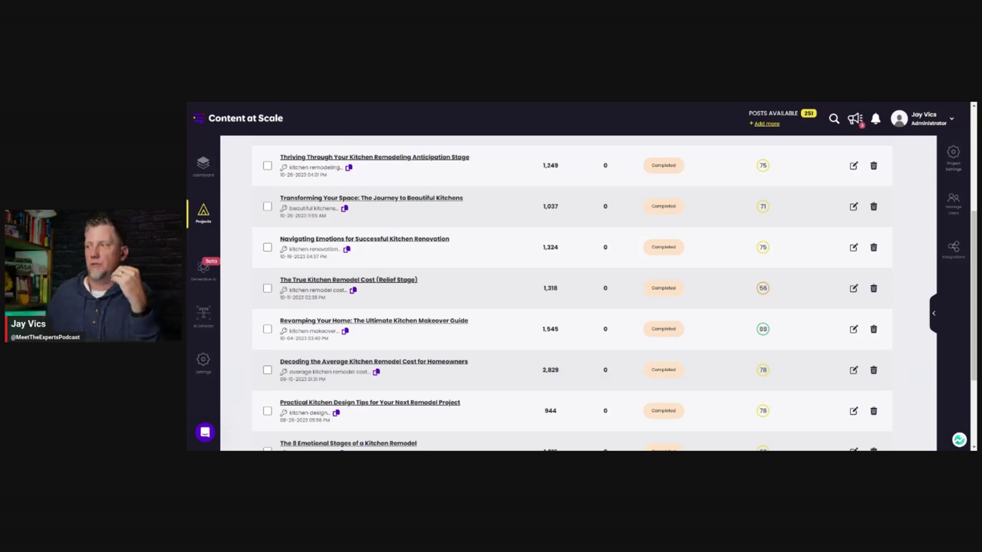
pyautogui.scroll(2, 552, 282)
pyautogui.scroll(2, 428, 261)
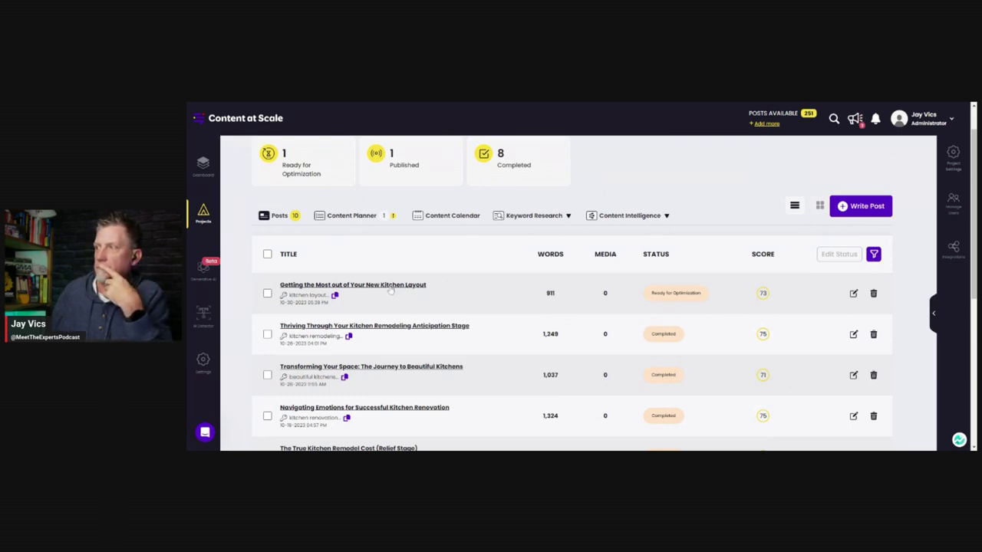
# Step: Open 'Getting the Most out of Your New Kitchen Layout' in the editor and scroll through its text
pyautogui.click(392, 287)
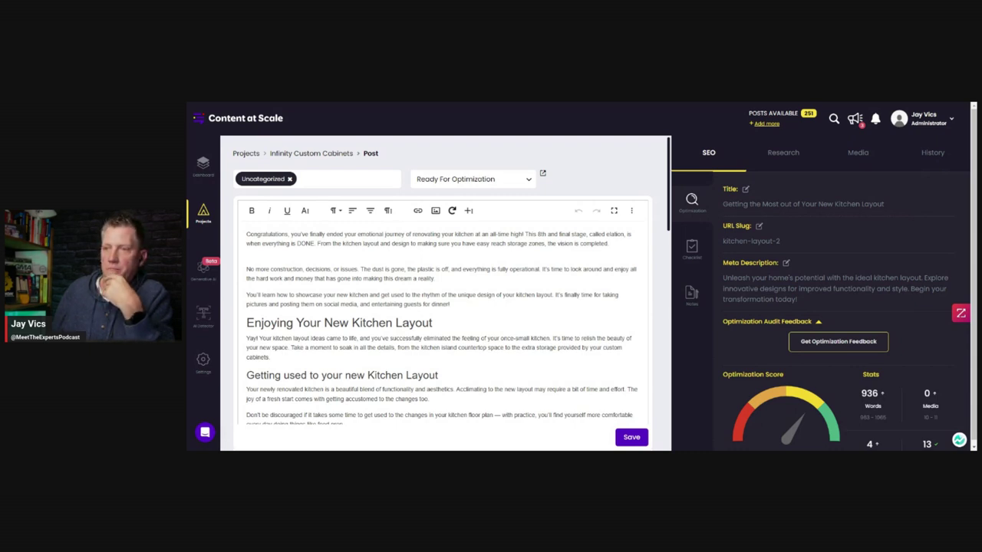
pyautogui.scroll(-3, 444, 292)
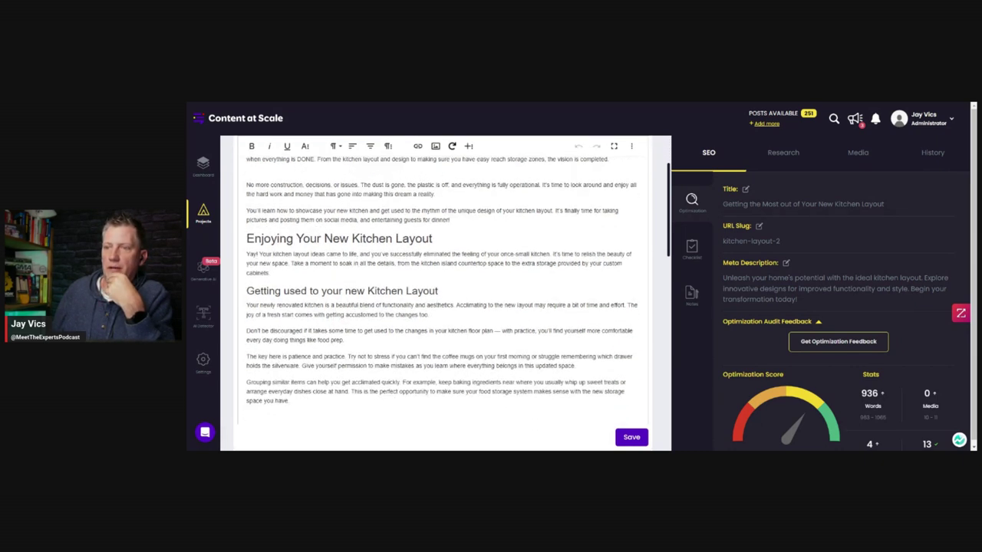
pyautogui.moveTo(254, 239); pyautogui.dragTo(424, 239)
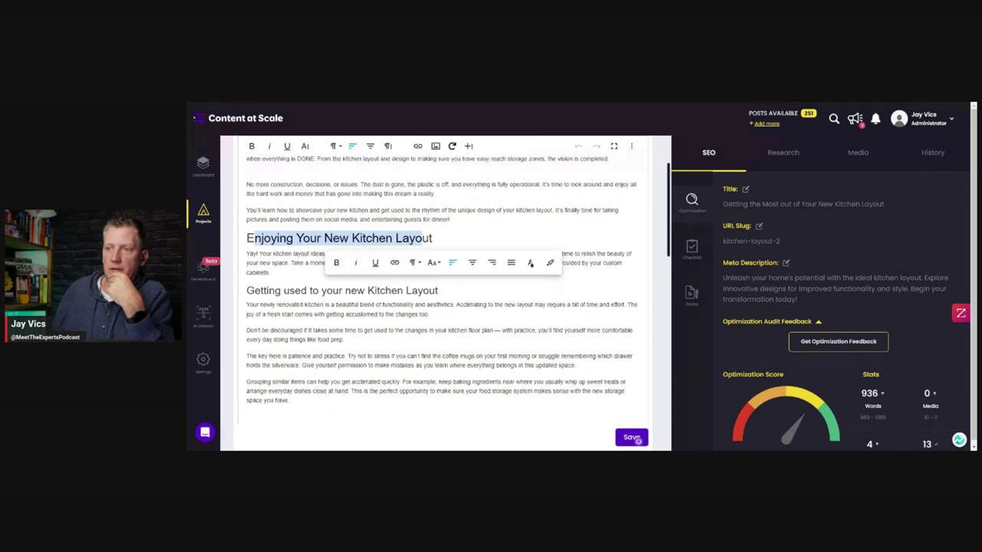
pyautogui.scroll(-1, 637, 440)
pyautogui.moveTo(322, 249); pyautogui.dragTo(365, 248)
pyautogui.scroll(-4, 529, 243)
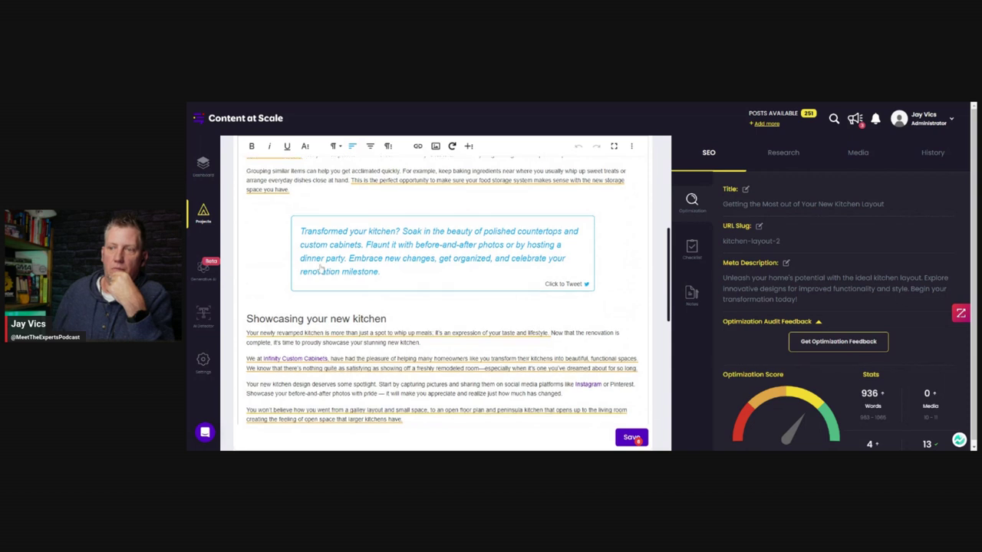
pyautogui.scroll(-1, 321, 268)
pyautogui.scroll(-2, 320, 268)
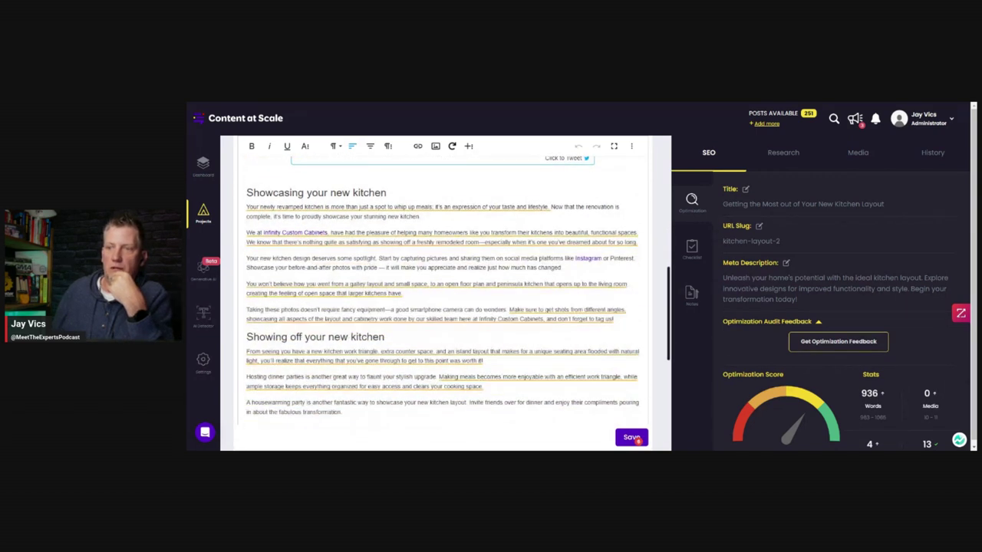
# Step: Select the 'Showcasing your new kitchen' heading, then scroll to the end and back up
pyautogui.moveTo(246, 193); pyautogui.dragTo(386, 192)
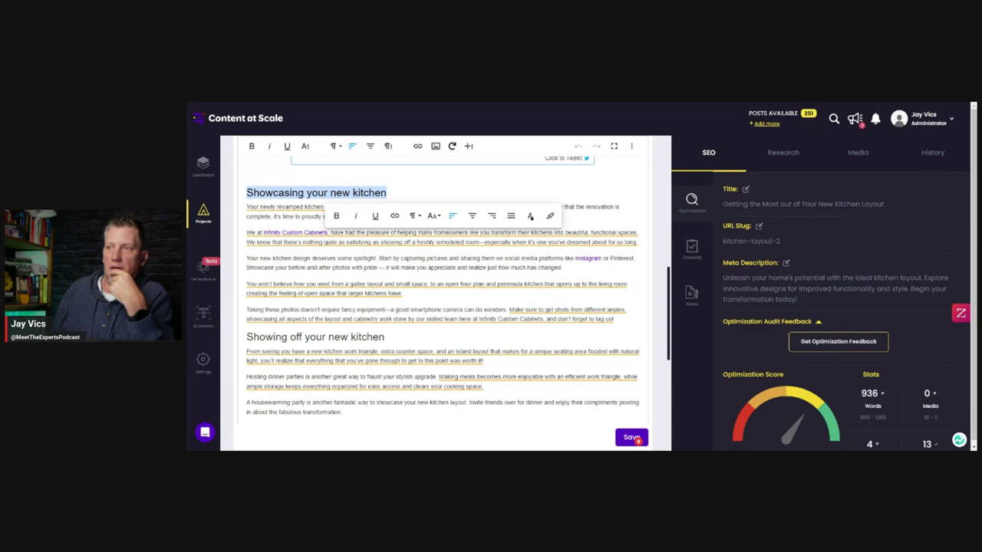
pyautogui.scroll(-6, 443, 291)
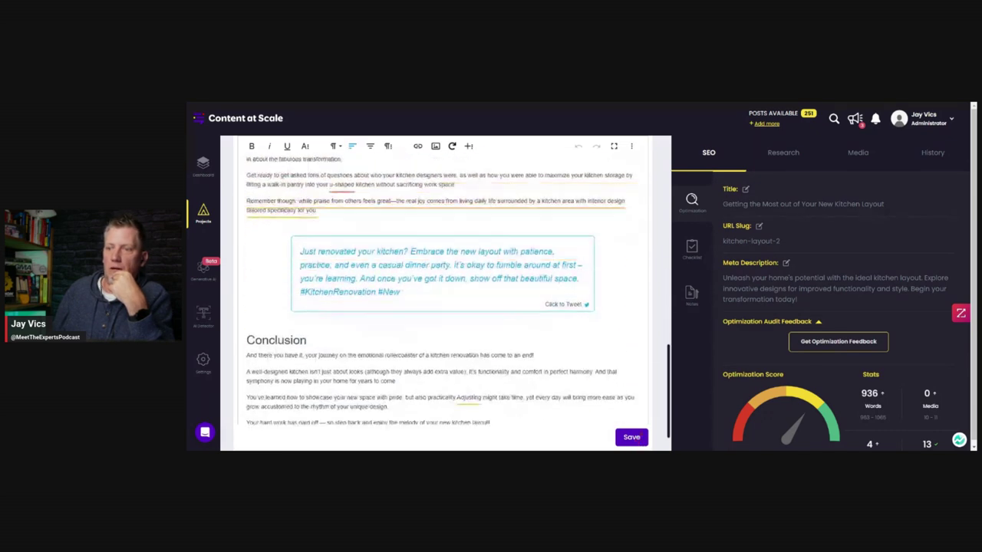
pyautogui.scroll(-1, 442, 291)
pyautogui.scroll(10, 442, 292)
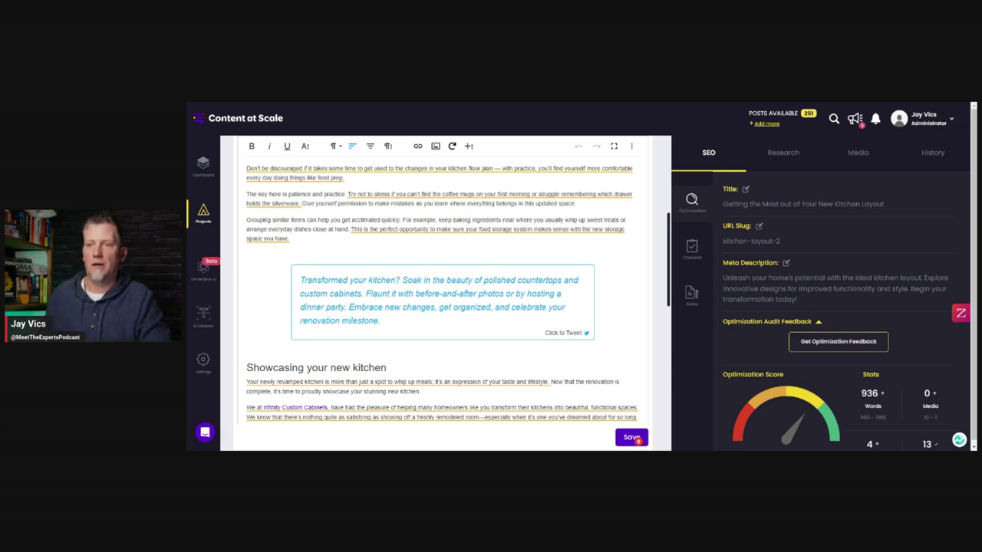
pyautogui.scroll(5, 310, 282)
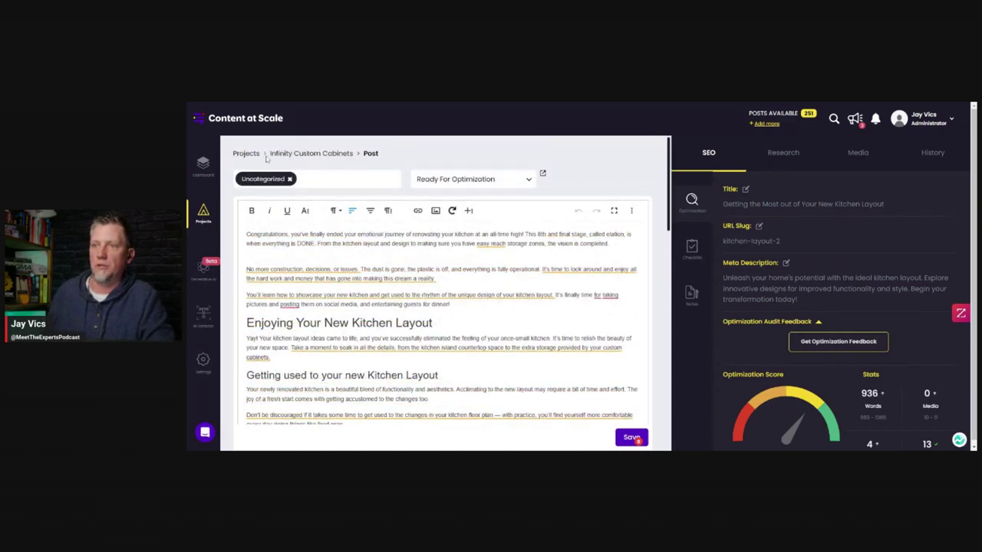
# Step: Go from the dashboard to Projects, open Journey Builder and start a new post with Write Post
pyautogui.click(203, 165)
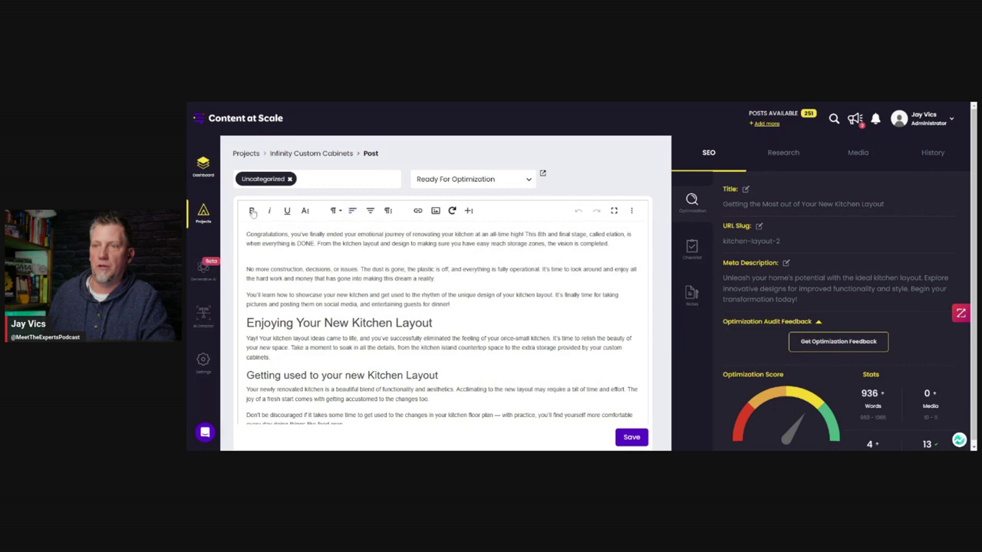
pyautogui.scroll(-5, 330, 383)
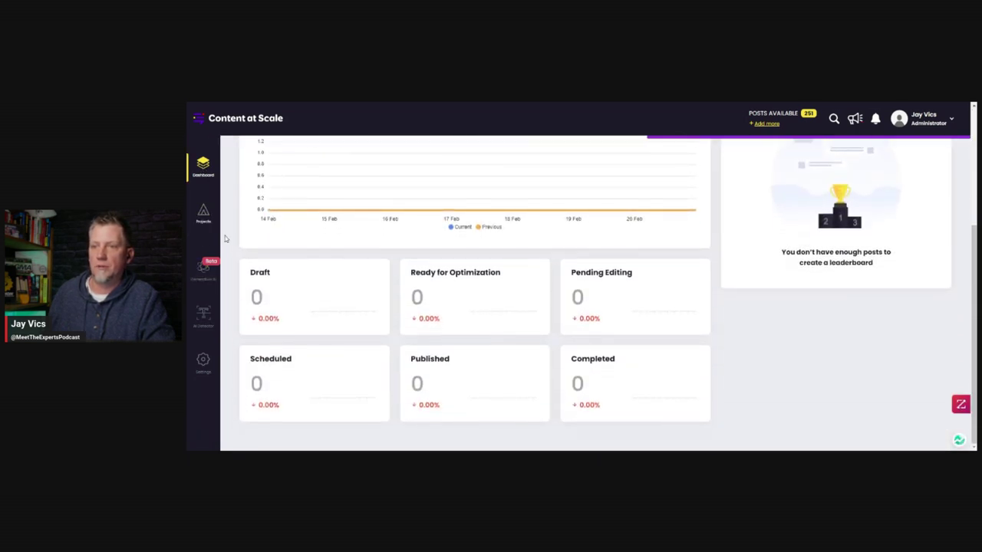
pyautogui.click(203, 214)
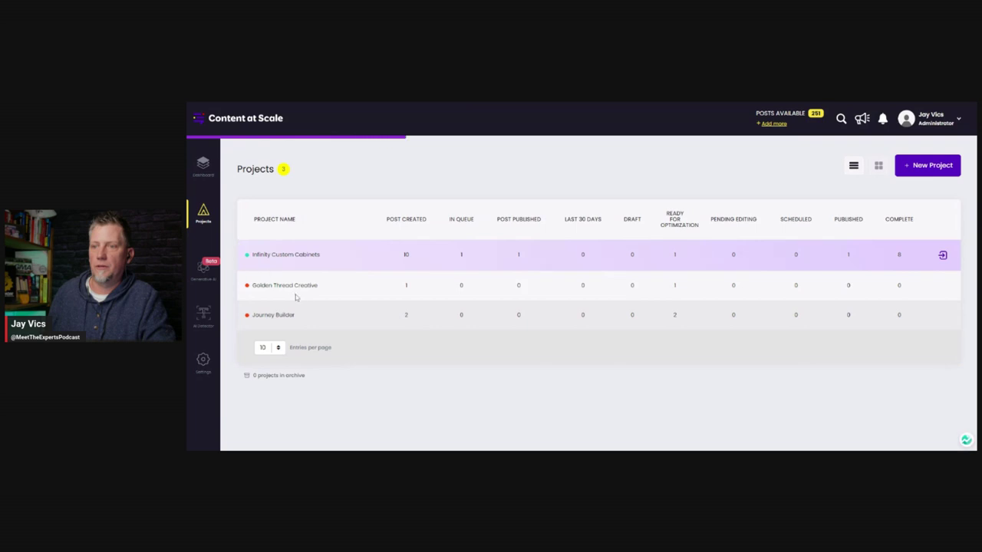
pyautogui.click(275, 314)
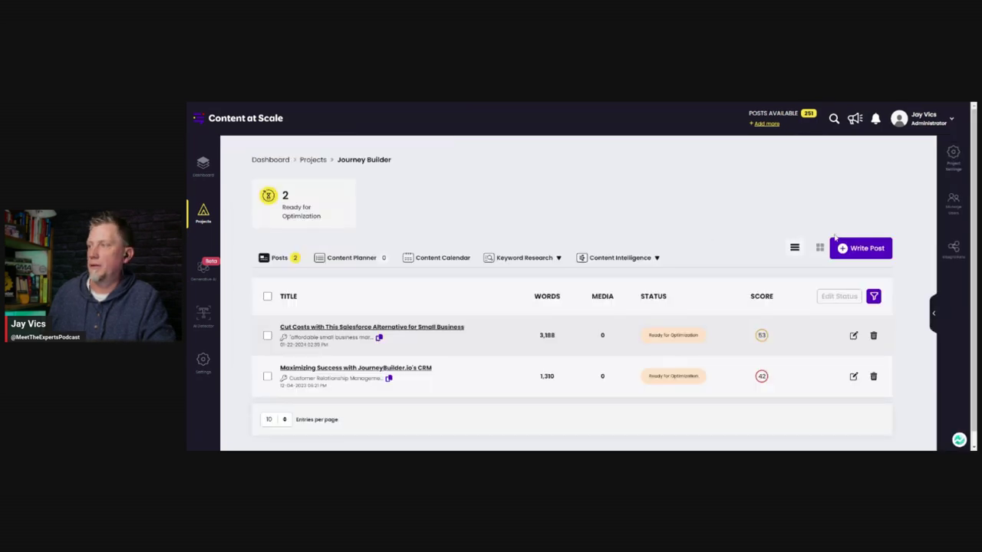
pyautogui.click(849, 250)
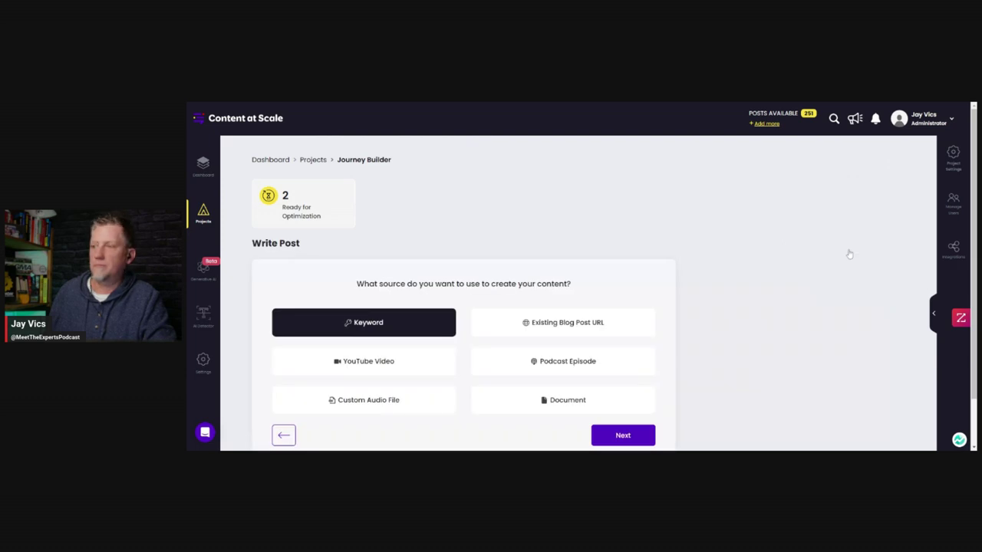
# Step: Pick YouTube Video instead of Keyword as the post's content source
pyautogui.scroll(-2, 536, 216)
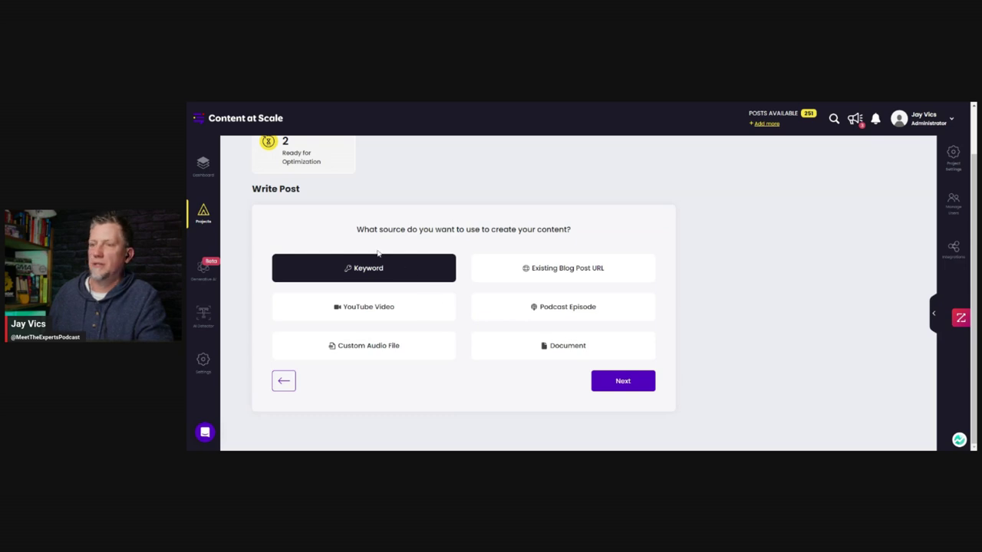
pyautogui.click(390, 310)
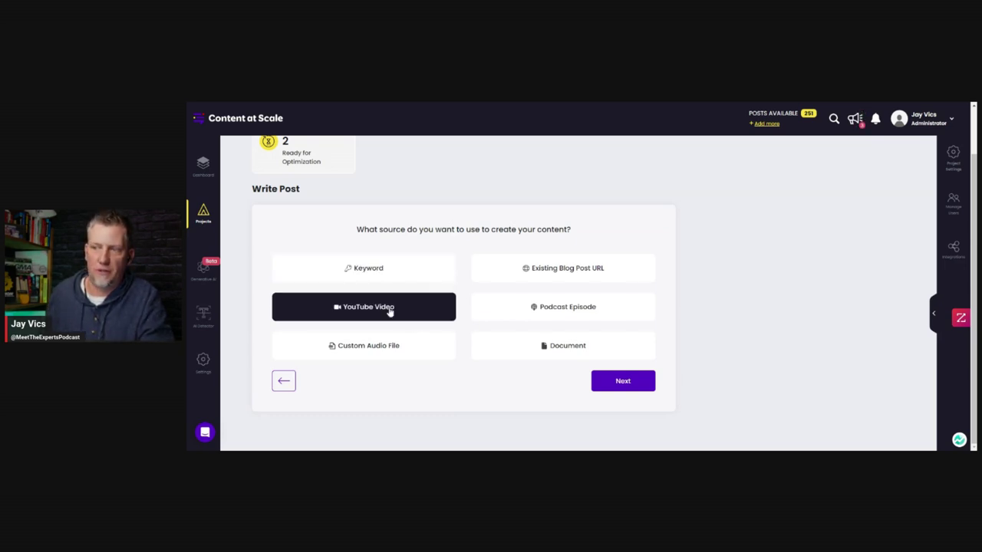
# Step: Paste the YouTube video link and set the keyword to 'Digital Marketing Agency Greensboro NC'
pyautogui.click(623, 381)
pyautogui.click(329, 261)
pyautogui.write('https://www.youtube.com/watch?v=b4LEIMNLLXk')
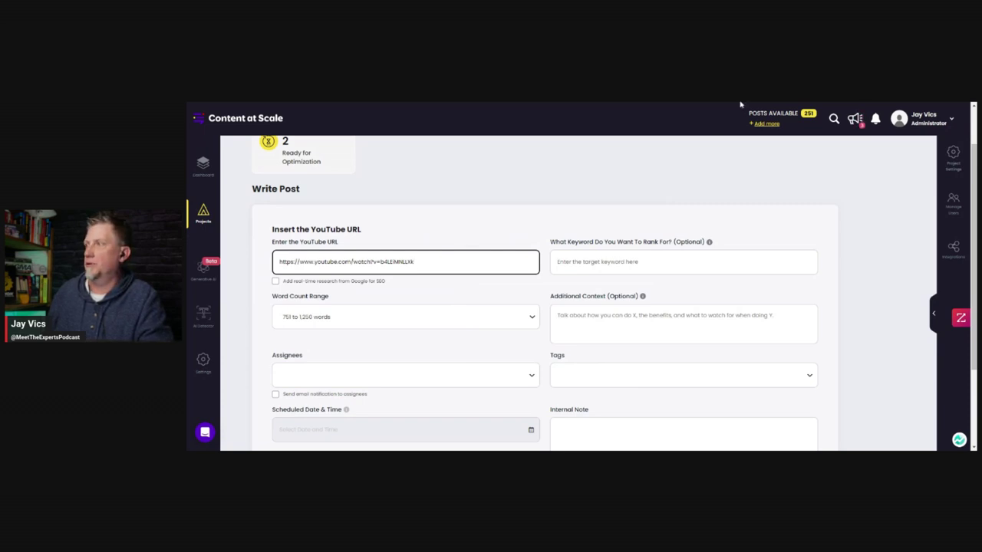
pyautogui.click(592, 256)
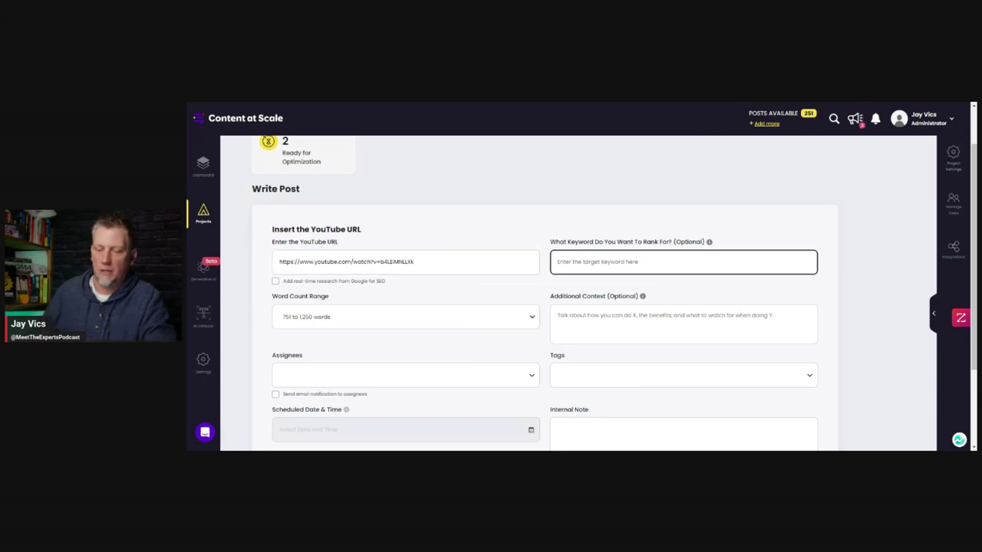
pyautogui.write('Digital')
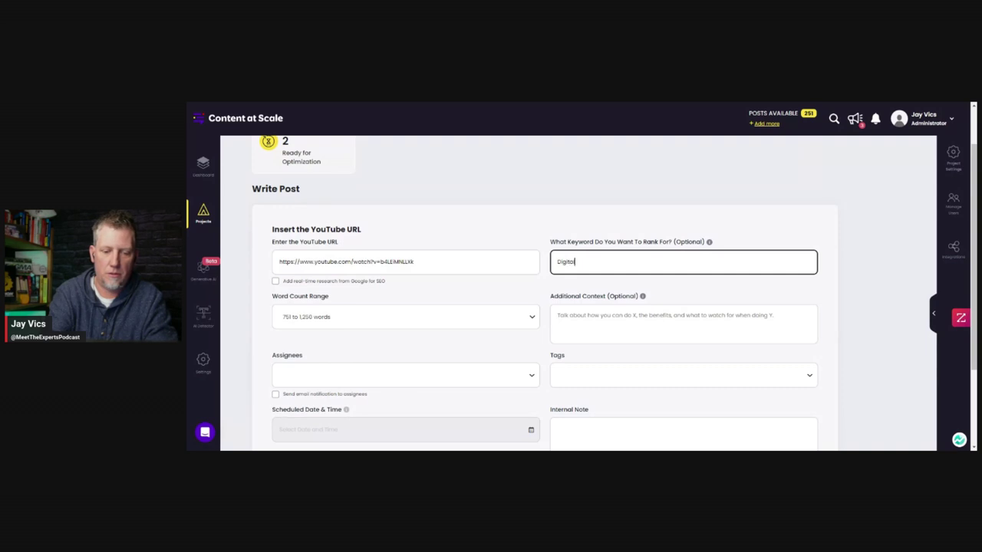
pyautogui.write(' Marketin')
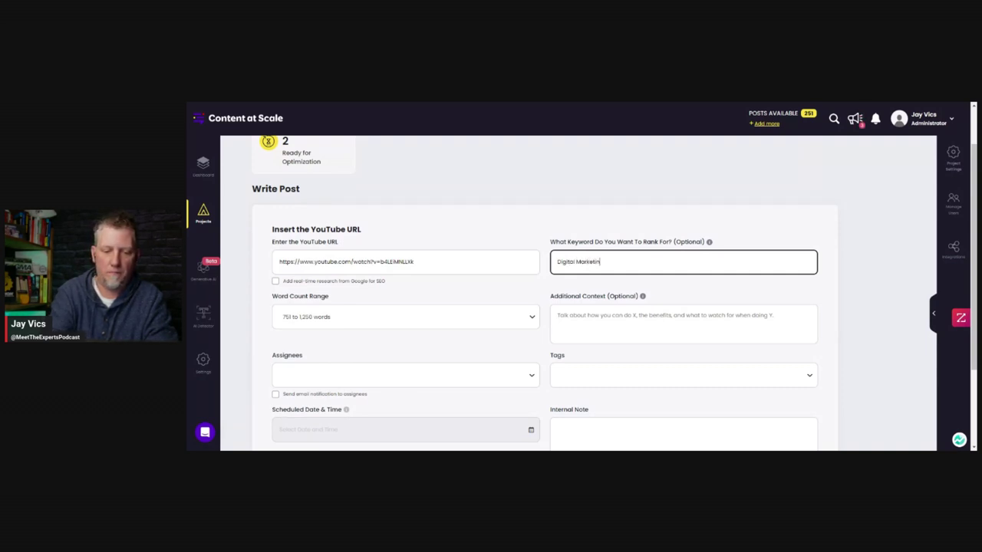
pyautogui.write('g Agen')
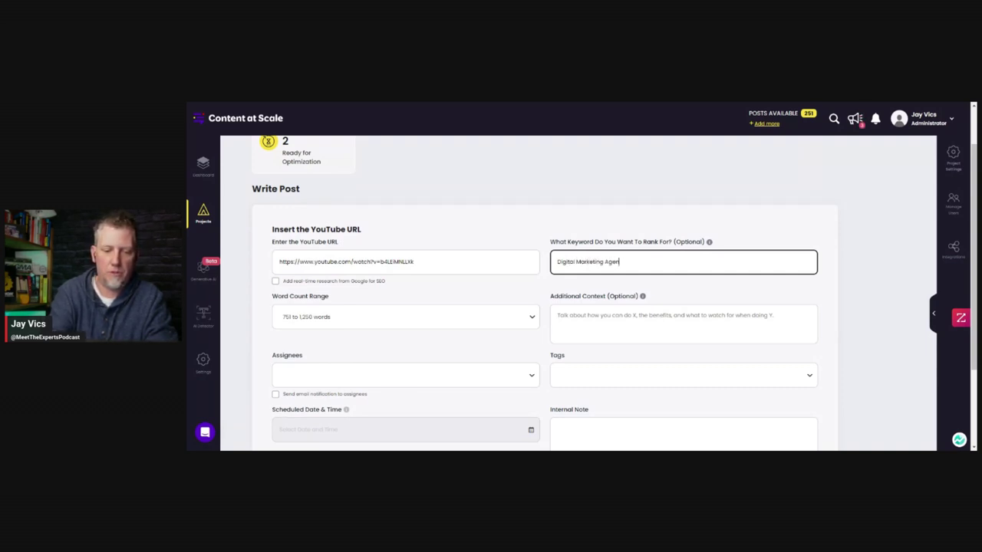
pyautogui.write('cy Celebration')
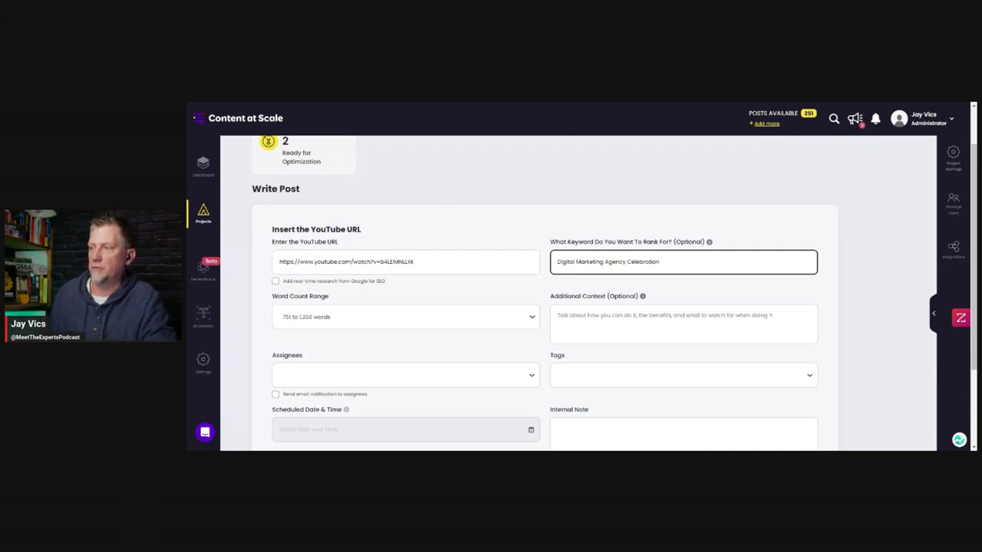
pyautogui.hotkey('shift', 'Left')
pyautogui.hotkey('shift', 'Left')
pyautogui.hotkey('shift', 'Left')
pyautogui.hotkey('shift', 'Left')
pyautogui.hotkey('shift', 'Left')
pyautogui.hotkey('shift', 'Left')
pyautogui.hotkey('shift', 'Left')
pyautogui.hotkey('shift', 'Left')
pyautogui.hotkey('shift', 'Left')
pyautogui.hotkey('shift', 'Left')
pyautogui.hotkey('shift', 'Left')
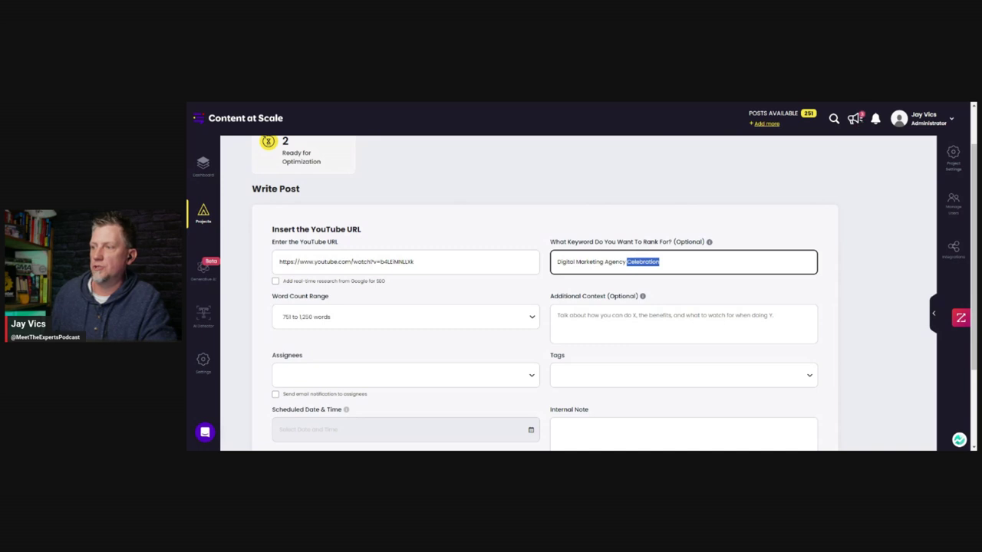
pyautogui.write('Greensboro NC')
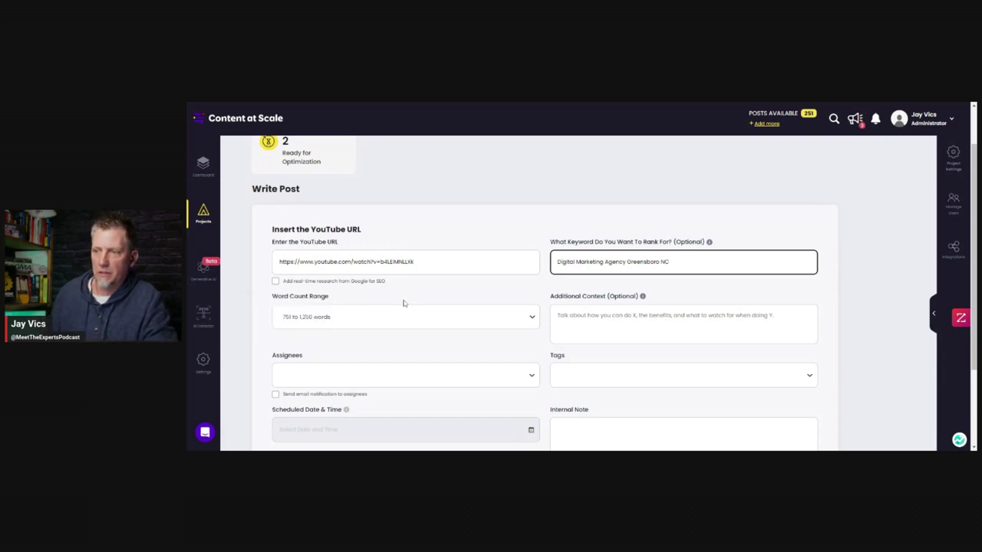
# Step: Keep the 751–1,250 word count range and review Assignees and Tags without adding any
pyautogui.click(353, 325)
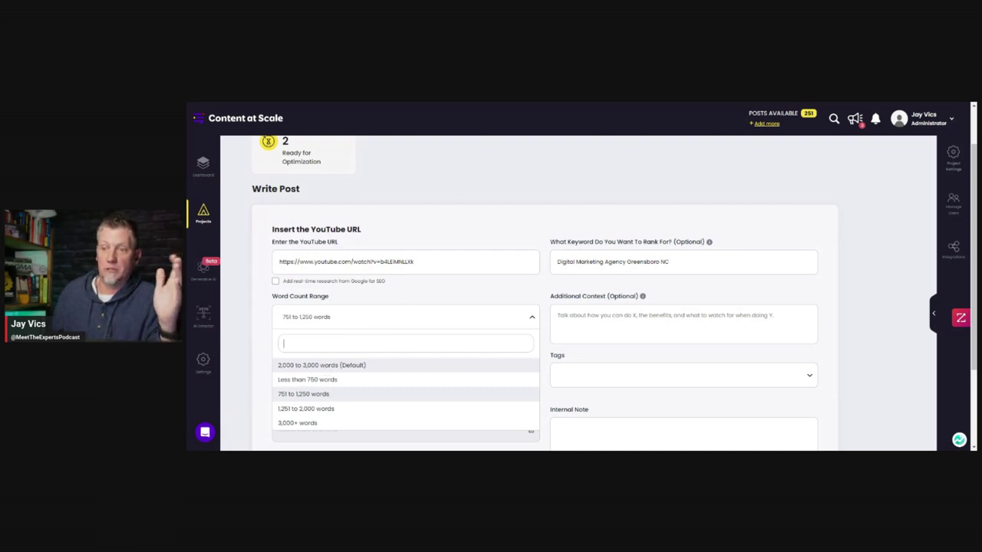
pyautogui.click(368, 316)
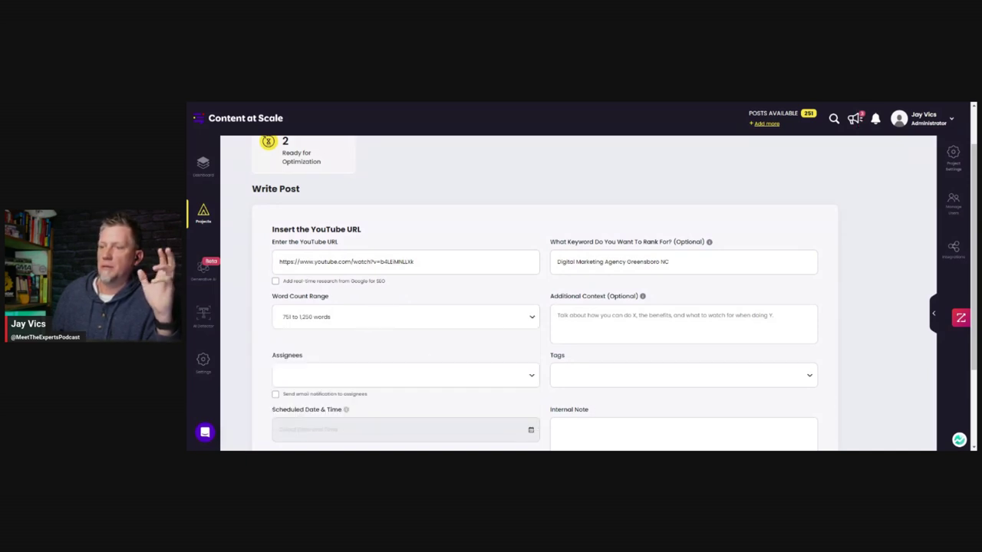
pyautogui.scroll(-2, 368, 344)
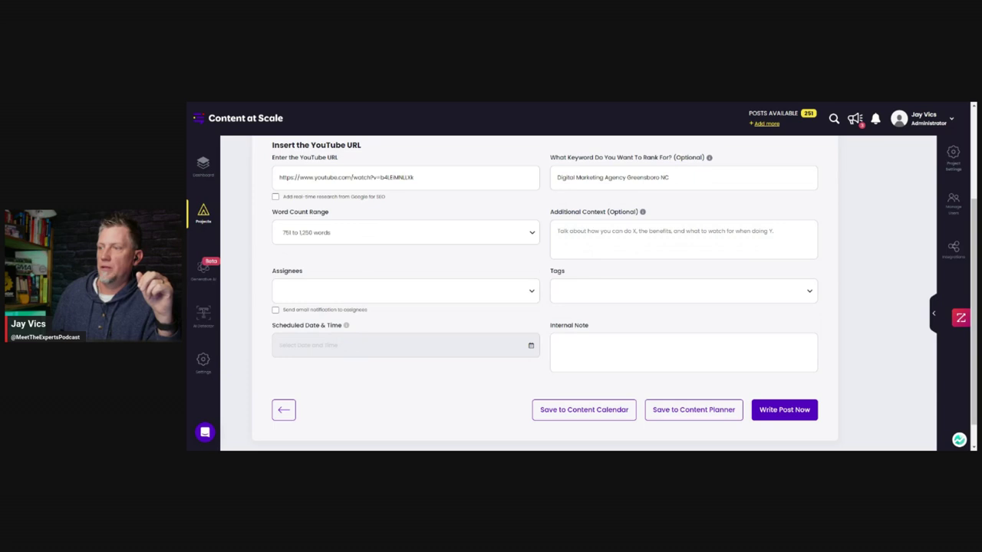
pyautogui.click(314, 285)
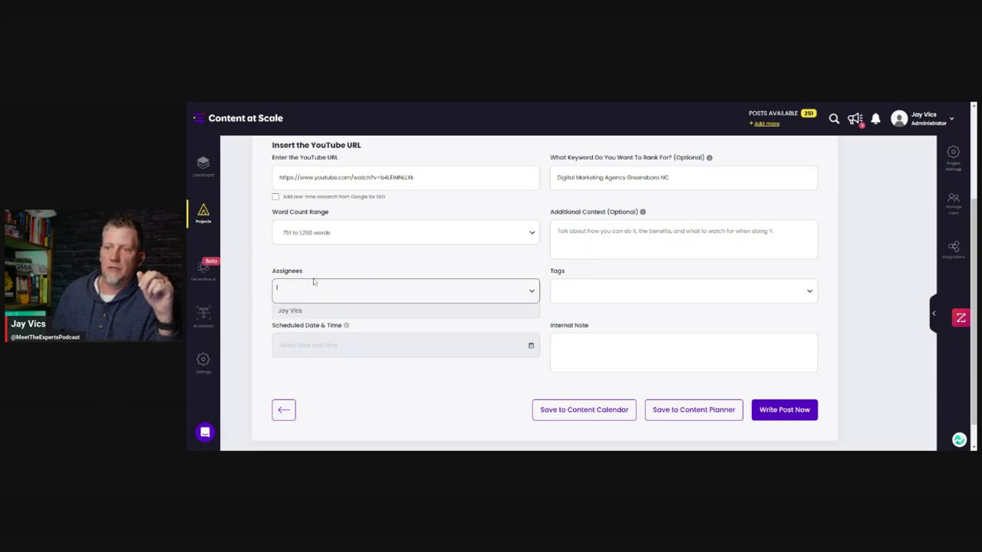
pyautogui.click(660, 310)
pyautogui.click(619, 290)
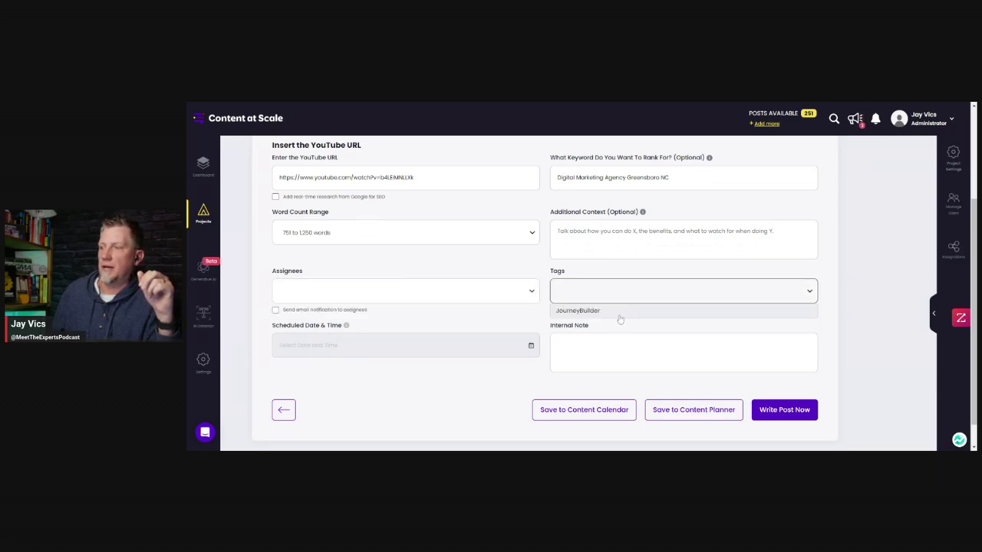
pyautogui.click(541, 269)
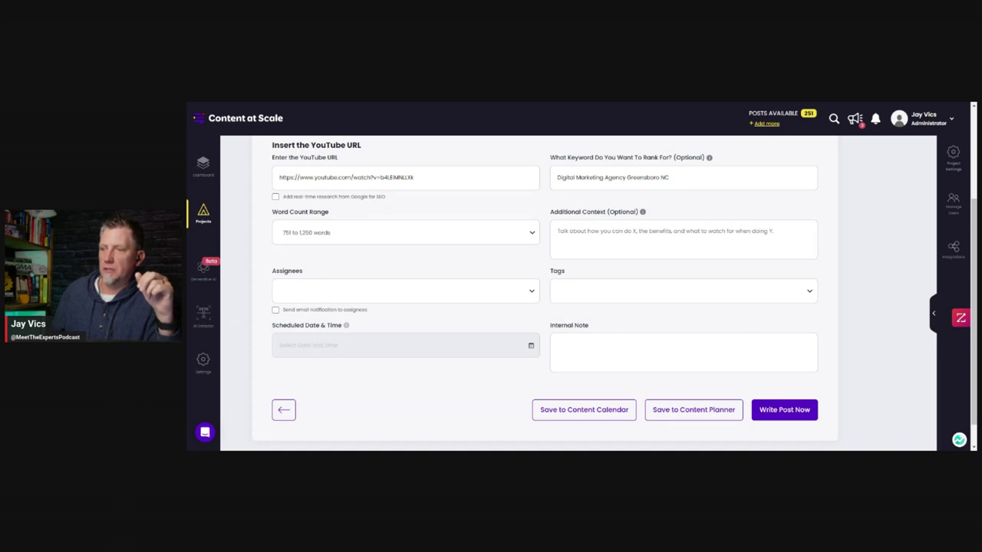
pyautogui.scroll(2, 528, 357)
pyautogui.scroll(-2, 528, 357)
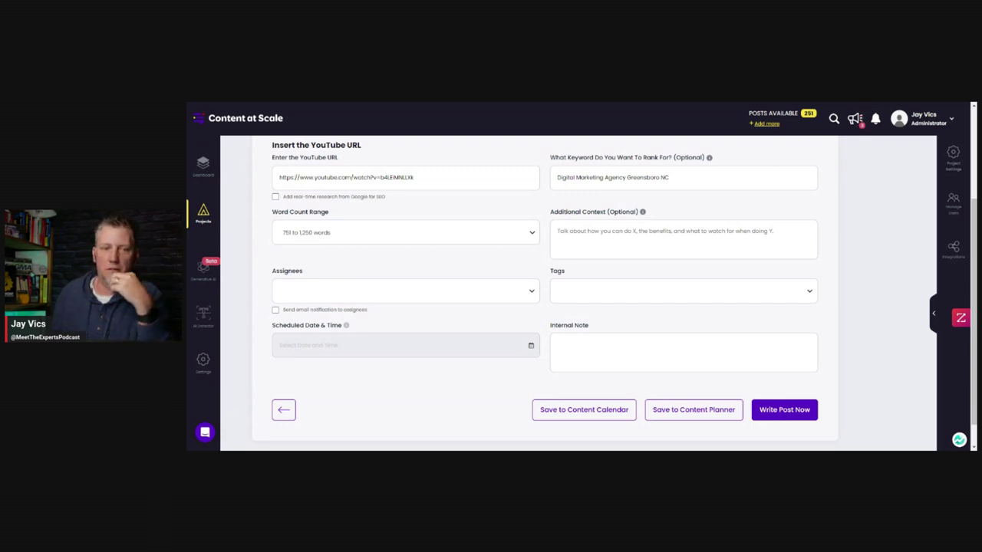
# Step: Queue the YouTube-based post with Write Post Now, then bring up the Keyword Research options
pyautogui.click(789, 412)
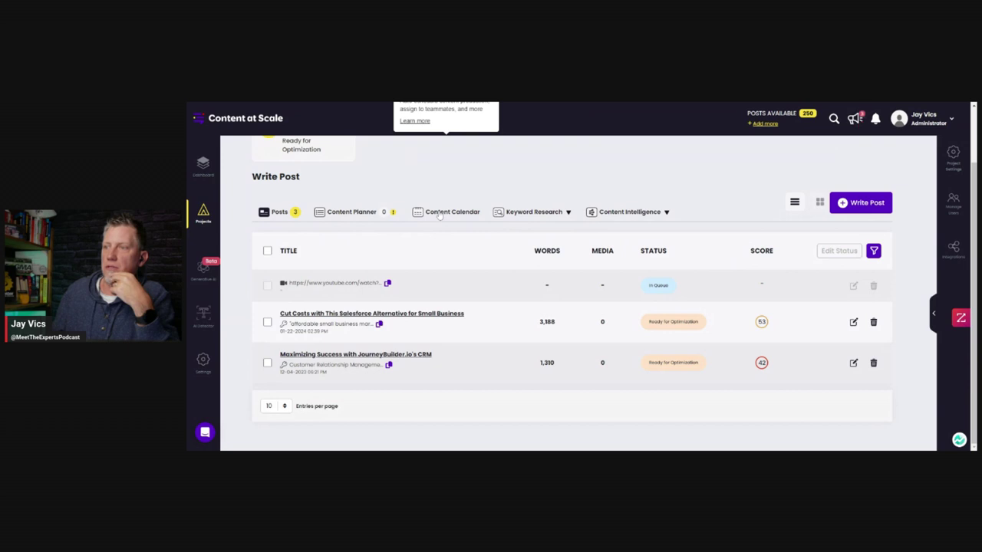
pyautogui.click(540, 218)
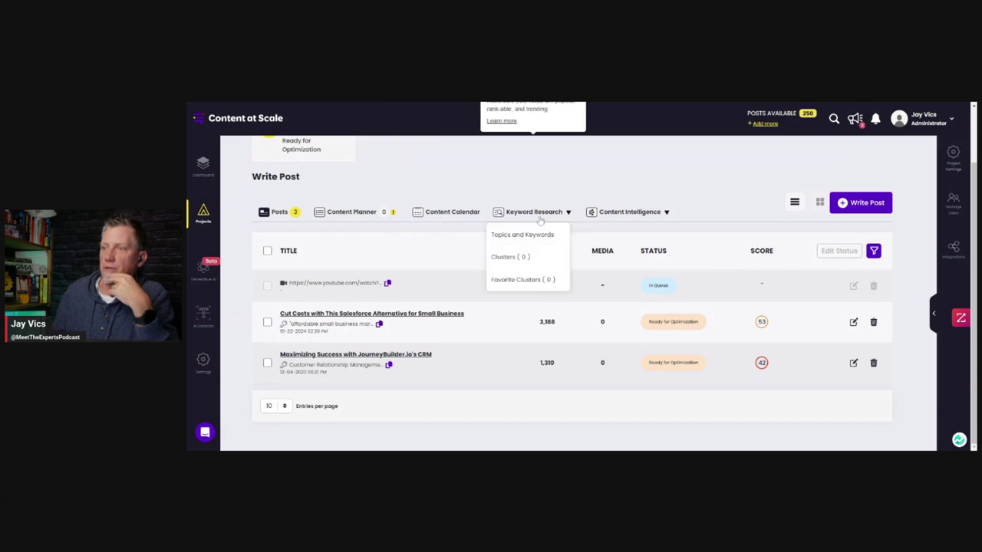
# Step: In Topics and Keywords research, enter the seed keyword 'custom home portraits', correcting typos
pyautogui.click(526, 235)
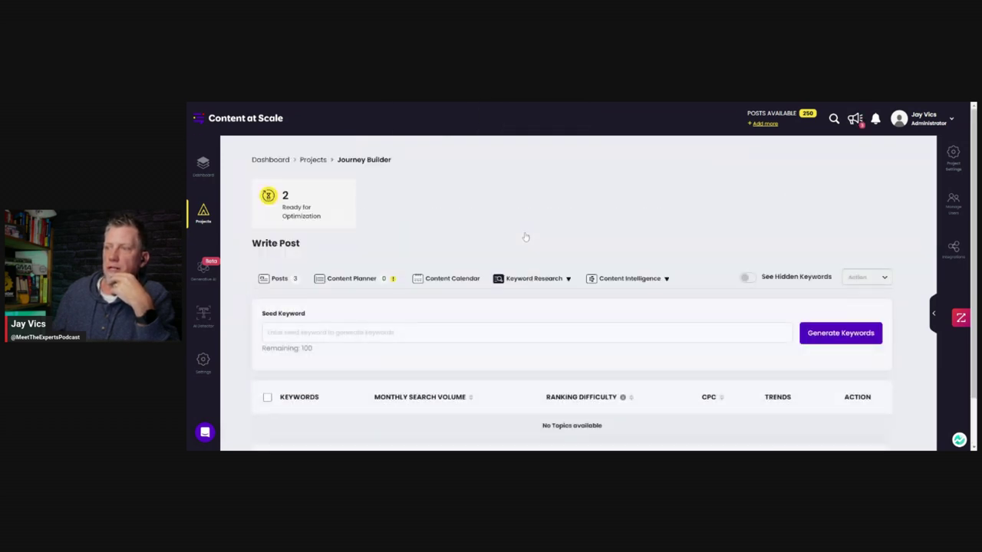
pyautogui.click(400, 273)
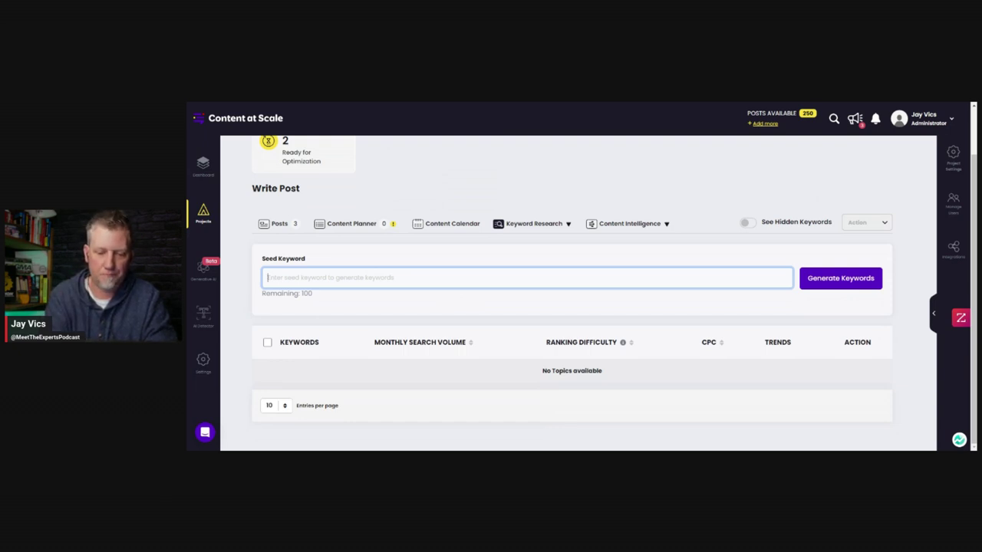
pyautogui.write('custom')
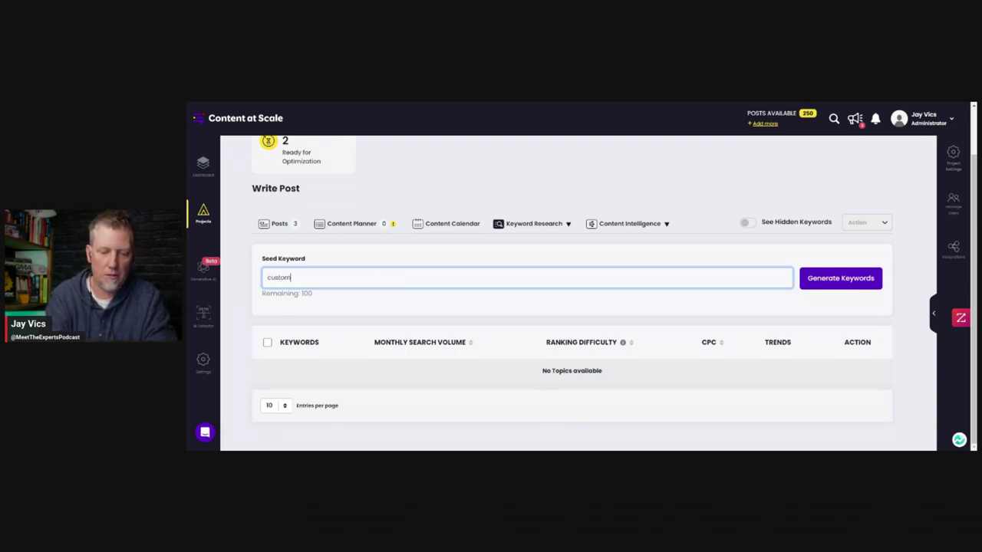
pyautogui.write(' game ')
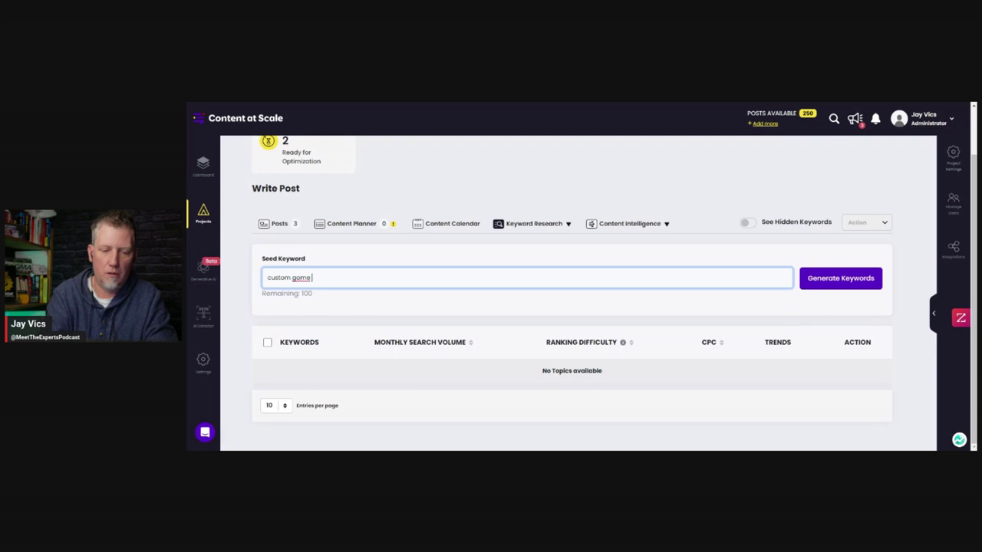
pyautogui.write('prortrai')
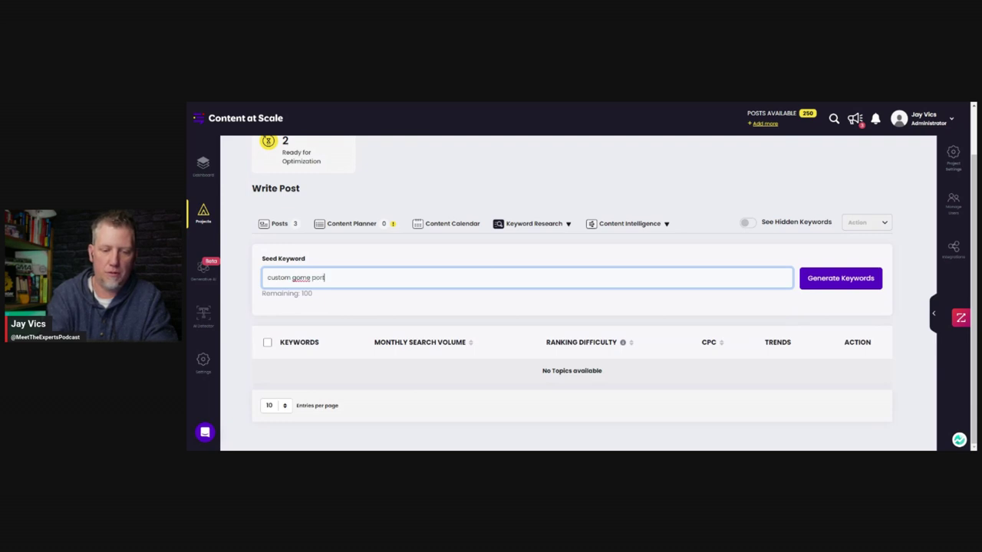
pyautogui.write('s')
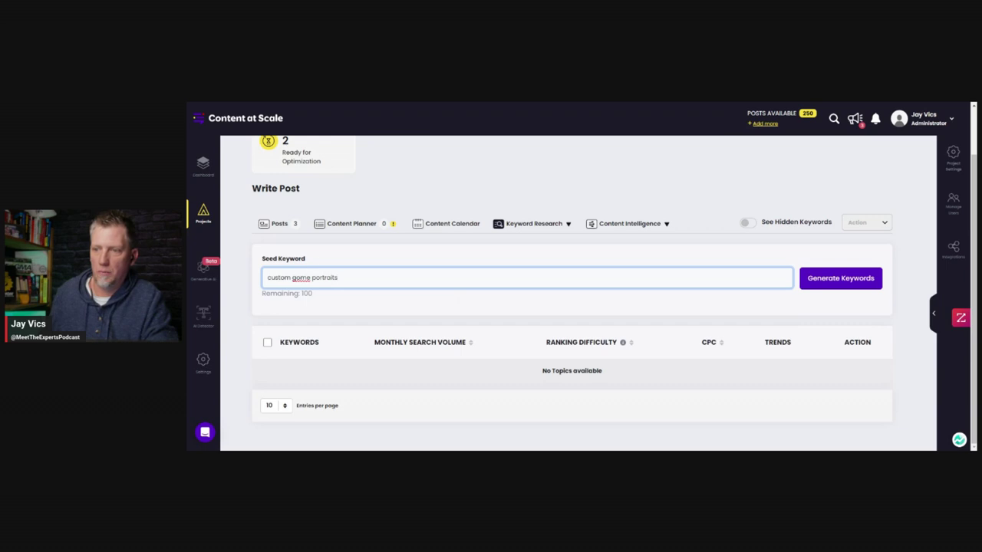
pyautogui.click(297, 278)
pyautogui.press('BackSpace')
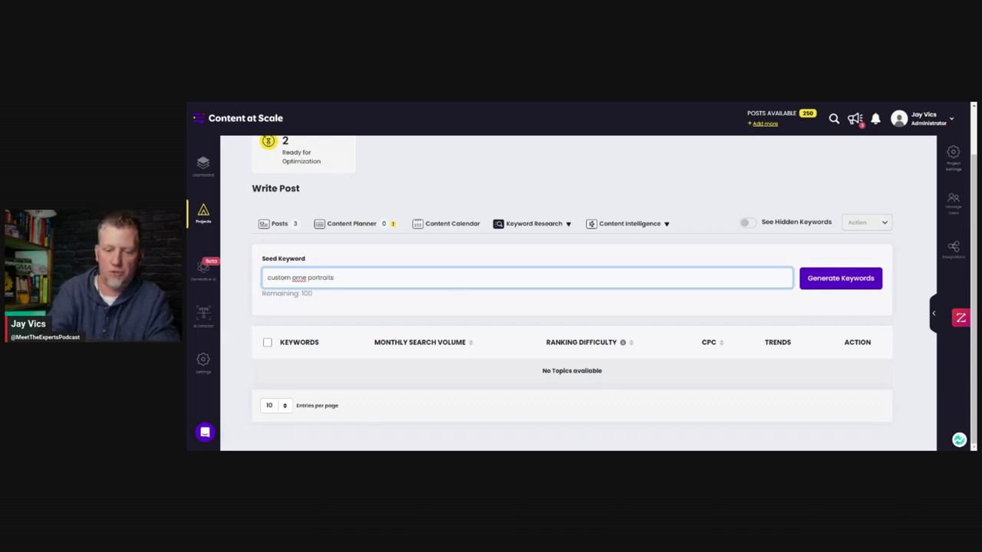
pyautogui.write('h')
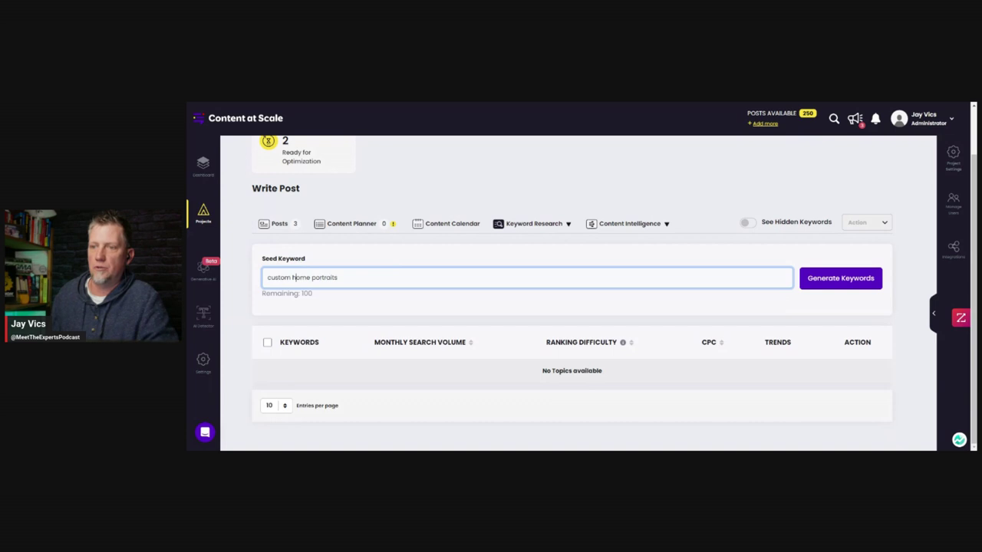
# Step: Add 'hand drawn' and try generating, then remove it after the 4-word limit error
pyautogui.write('hand d')
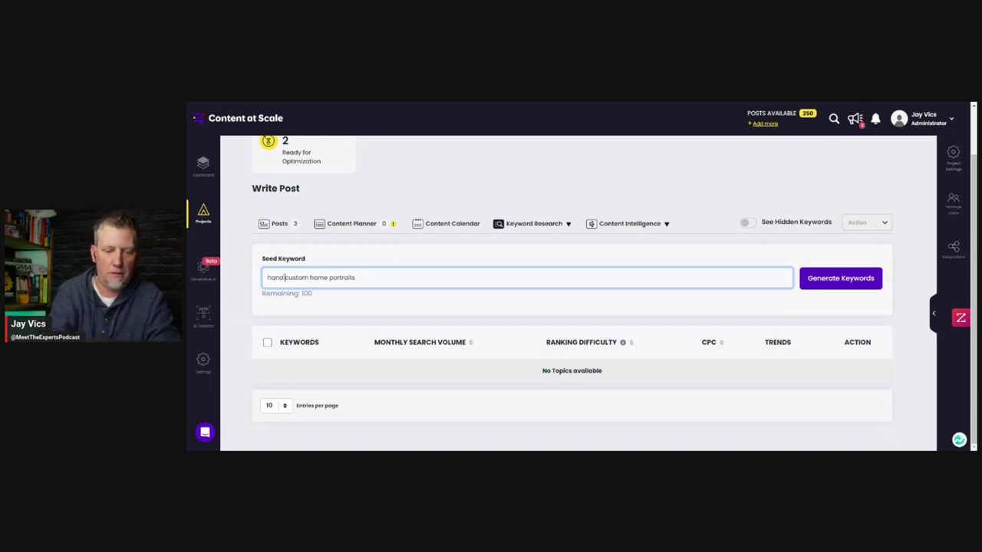
pyautogui.write('rawn')
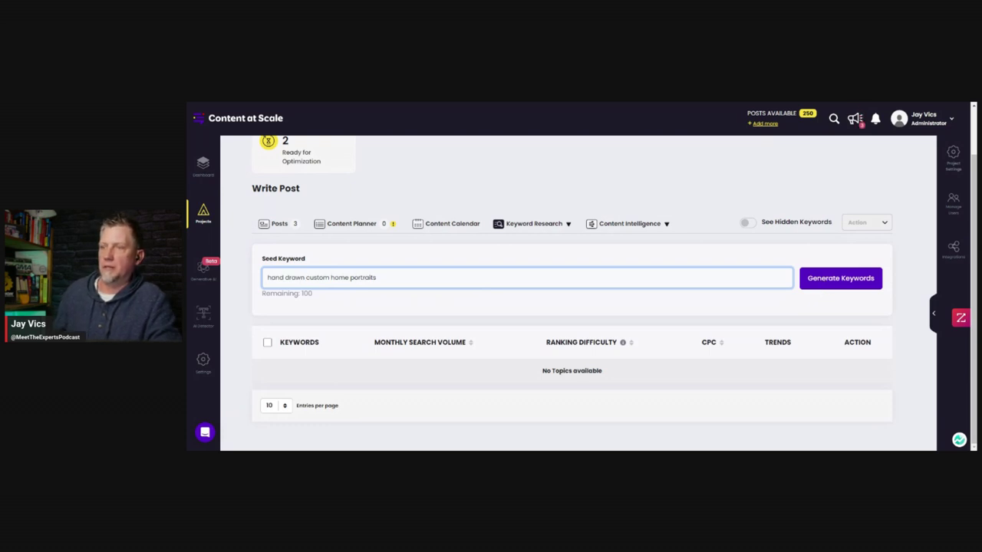
pyautogui.click(825, 283)
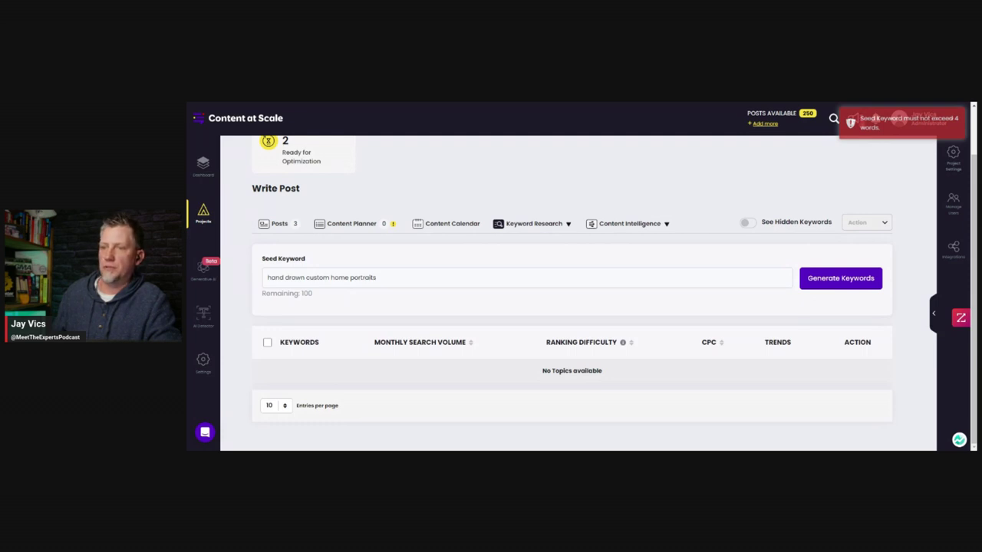
pyautogui.moveTo(305, 277); pyautogui.dragTo(248, 270)
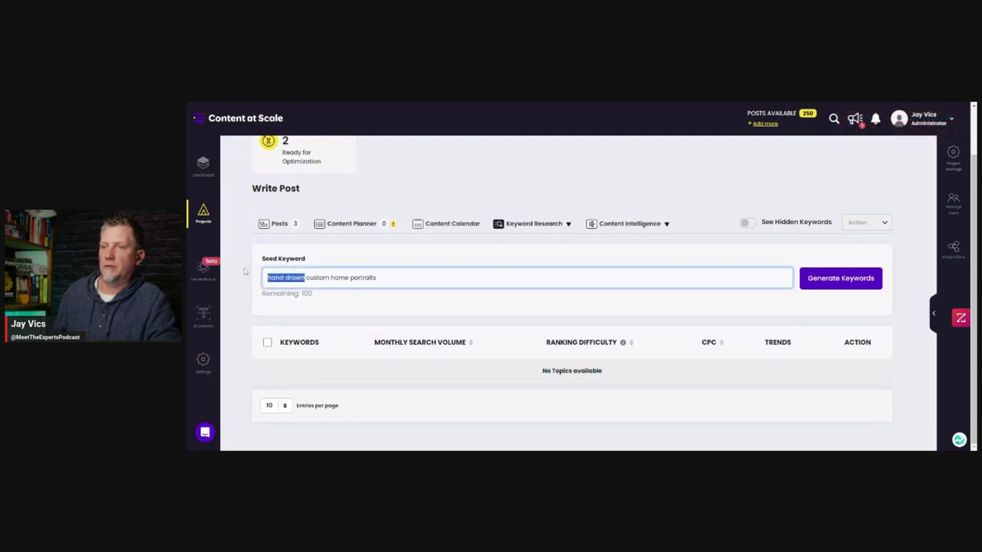
pyautogui.press('BackSpace')
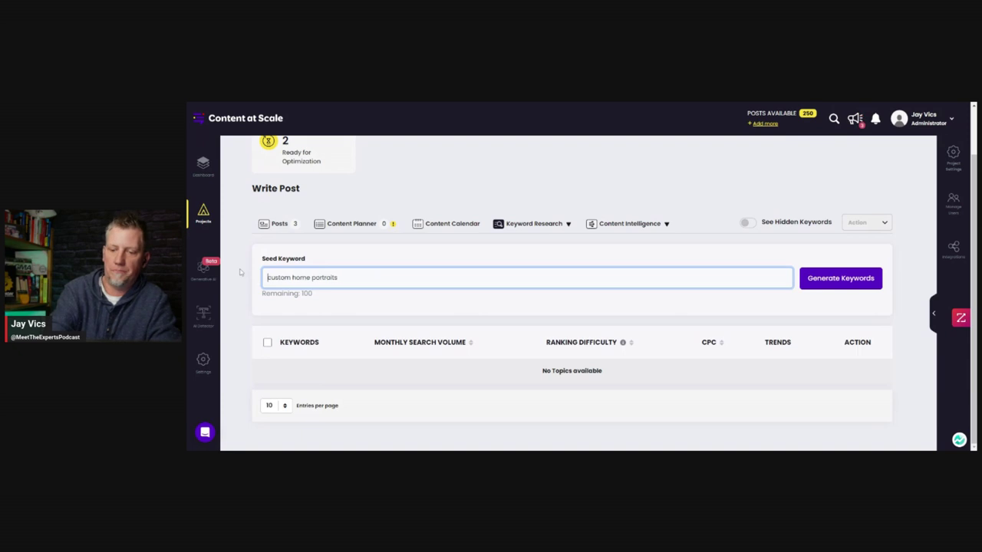
# Step: Generate keyword ideas for 'custom home portraits', confirming with Continue in the 'Are you sure?' dialog
pyautogui.click(821, 286)
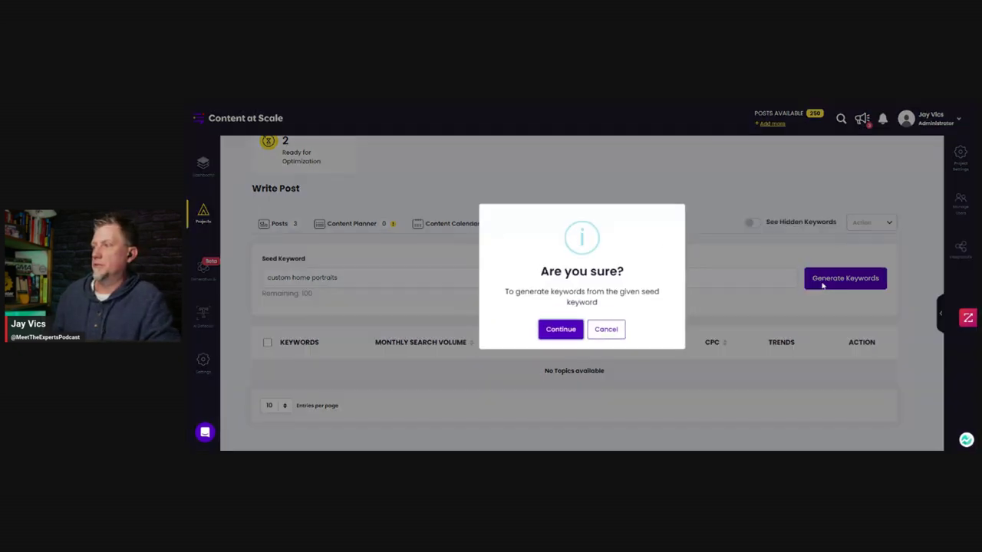
pyautogui.click(558, 334)
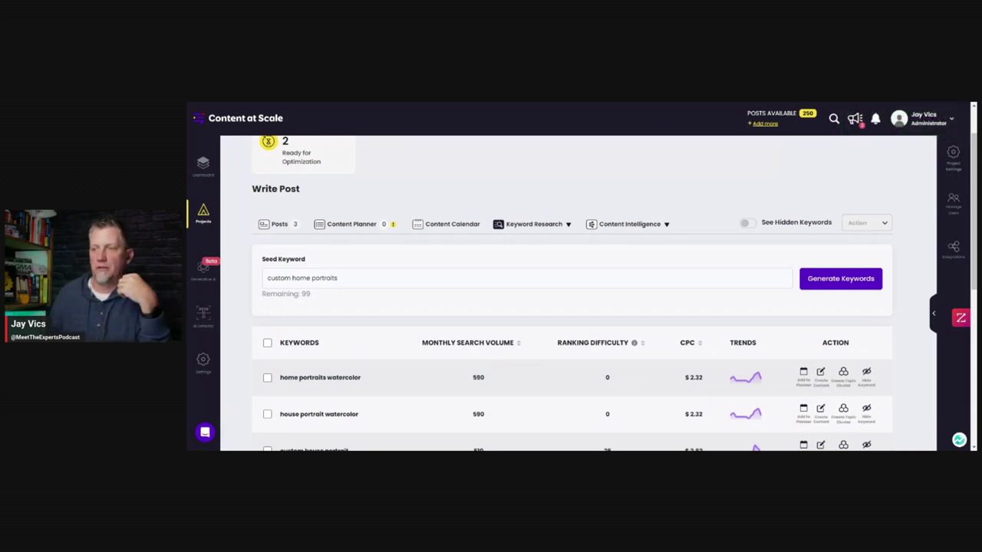
# Step: Scroll the custom home portraits keyword results and set Entries per page to 50
pyautogui.scroll(-2, 468, 329)
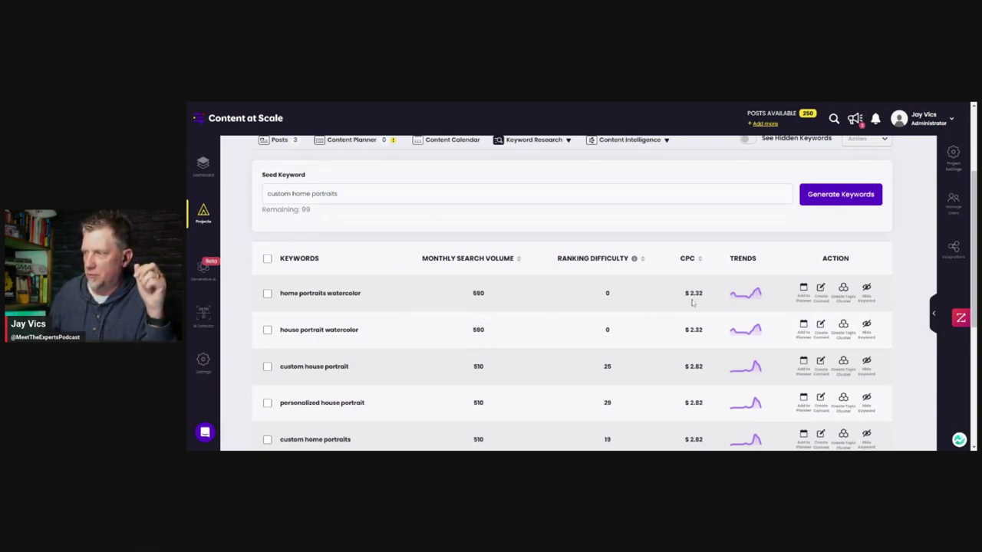
pyautogui.scroll(-3, 697, 311)
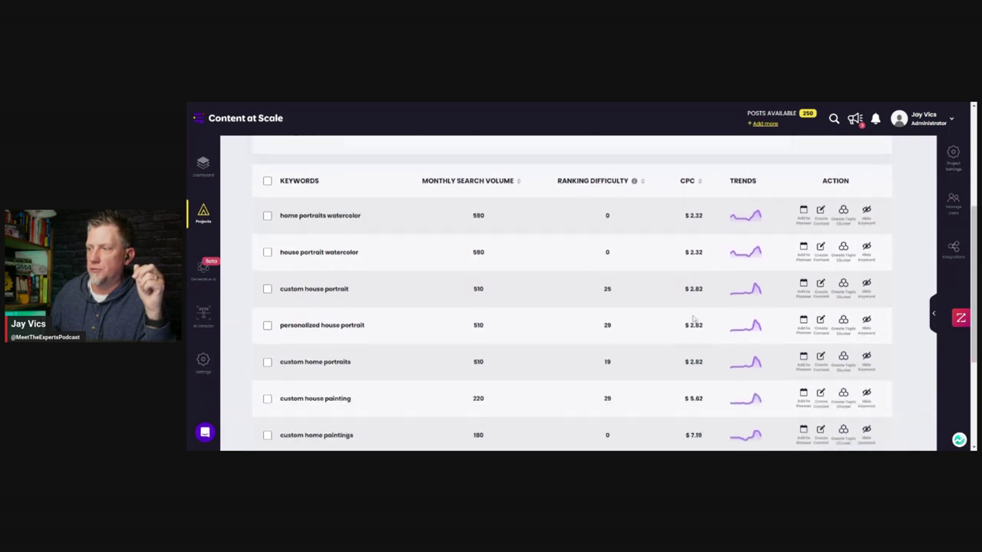
pyautogui.scroll(-2, 456, 355)
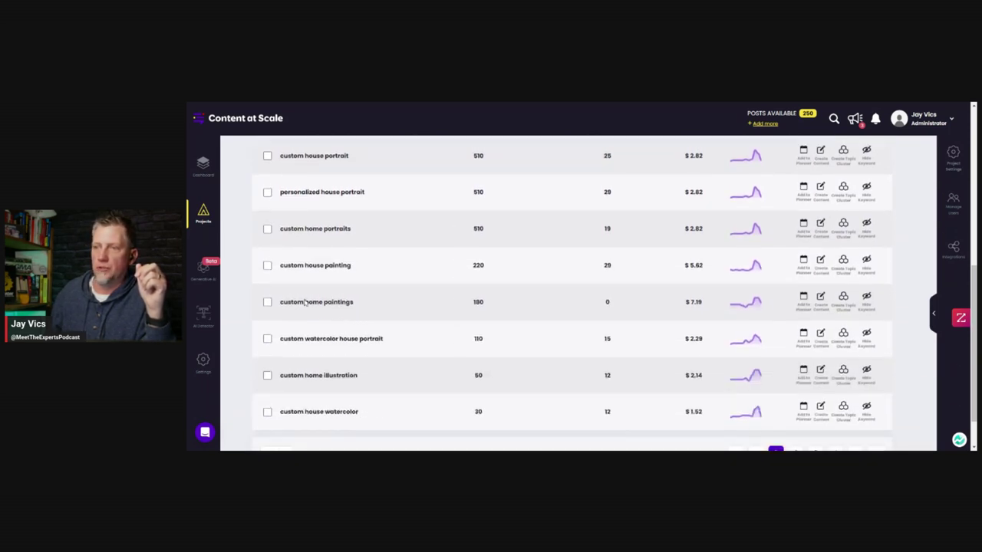
pyautogui.scroll(-2, 306, 291)
pyautogui.scroll(5, 329, 345)
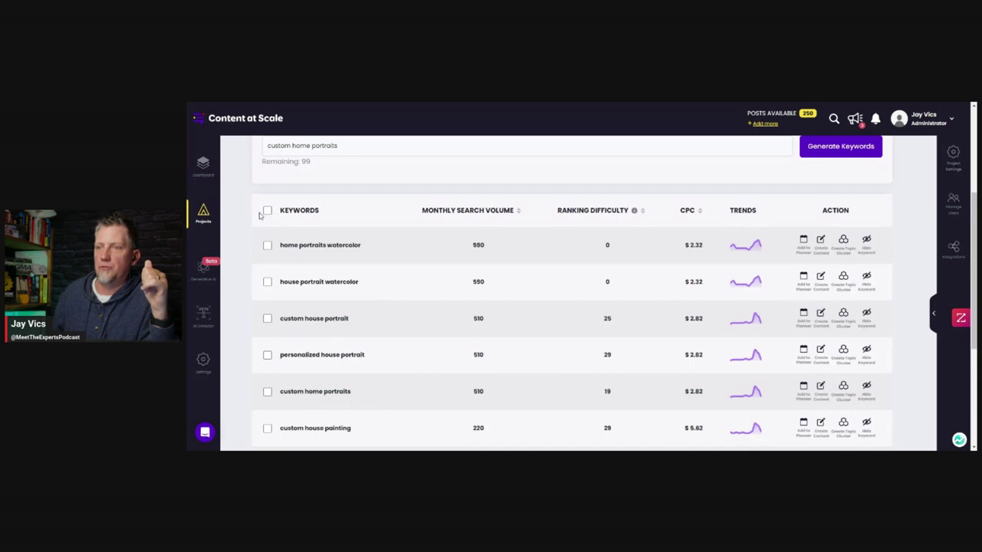
pyautogui.scroll(-1, 314, 350)
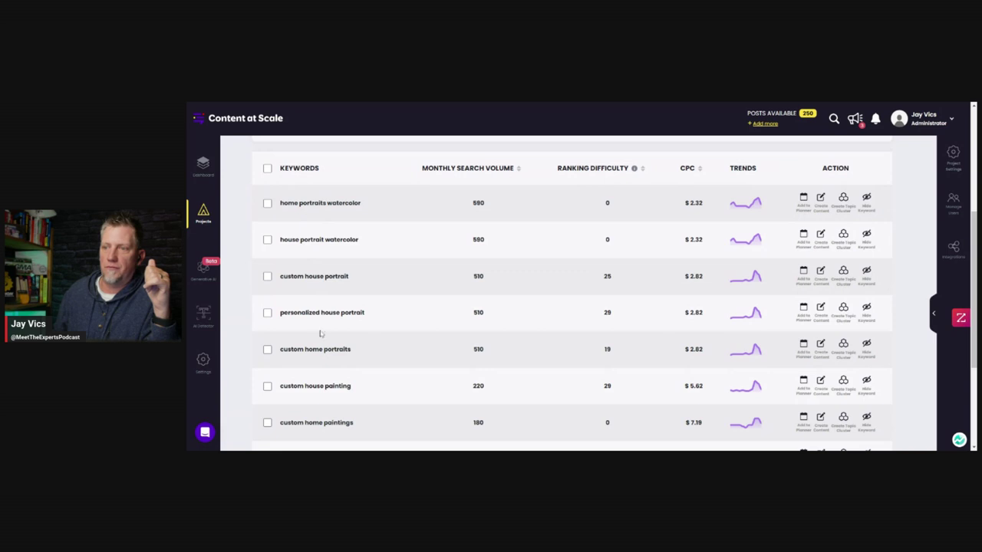
pyautogui.scroll(-4, 316, 413)
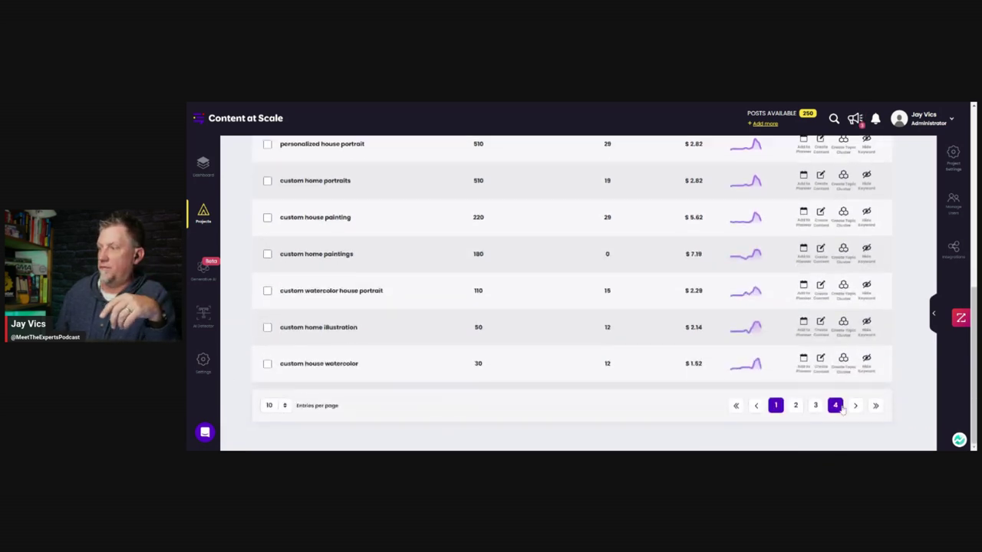
pyautogui.click(277, 405)
pyautogui.click(288, 388)
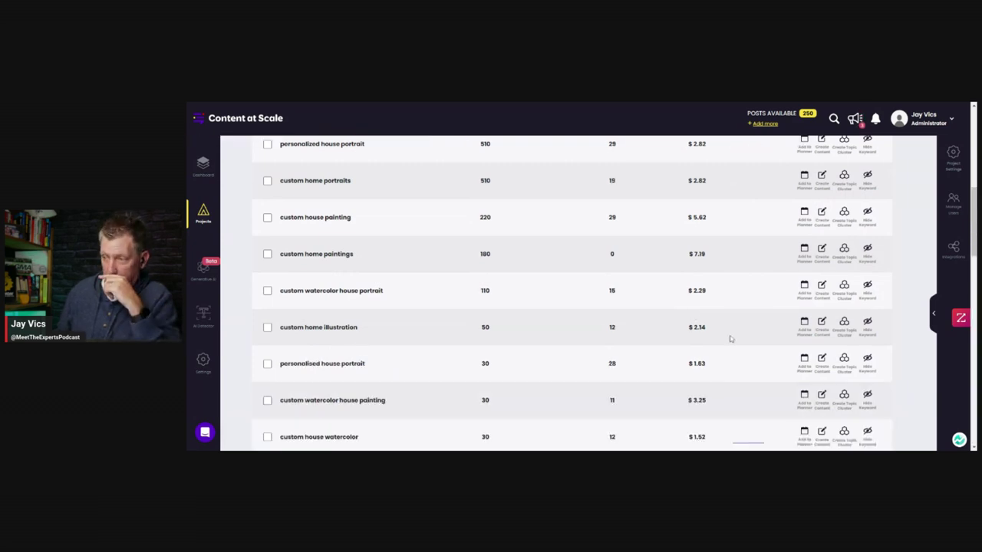
pyautogui.scroll(-5, 717, 333)
pyautogui.scroll(-10, 719, 338)
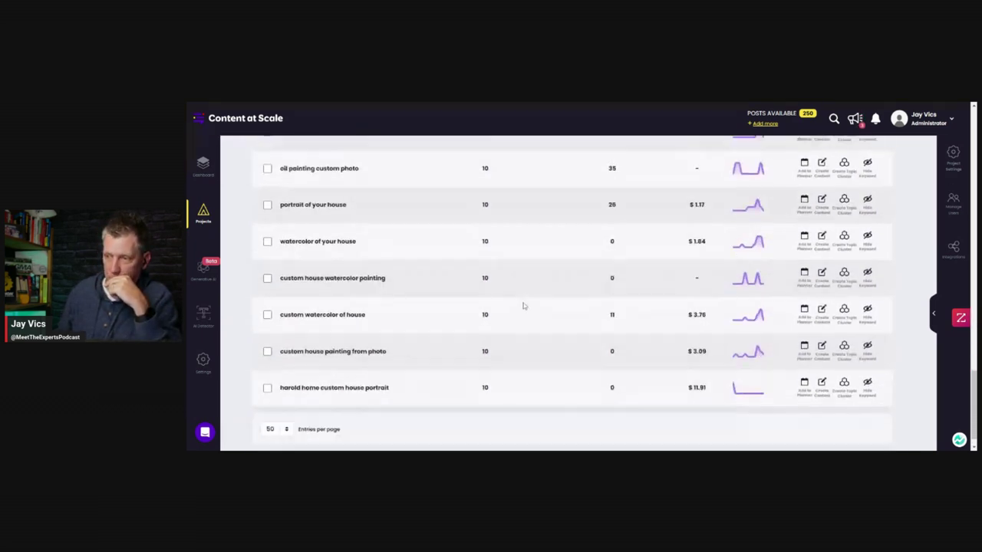
pyautogui.scroll(15, 523, 305)
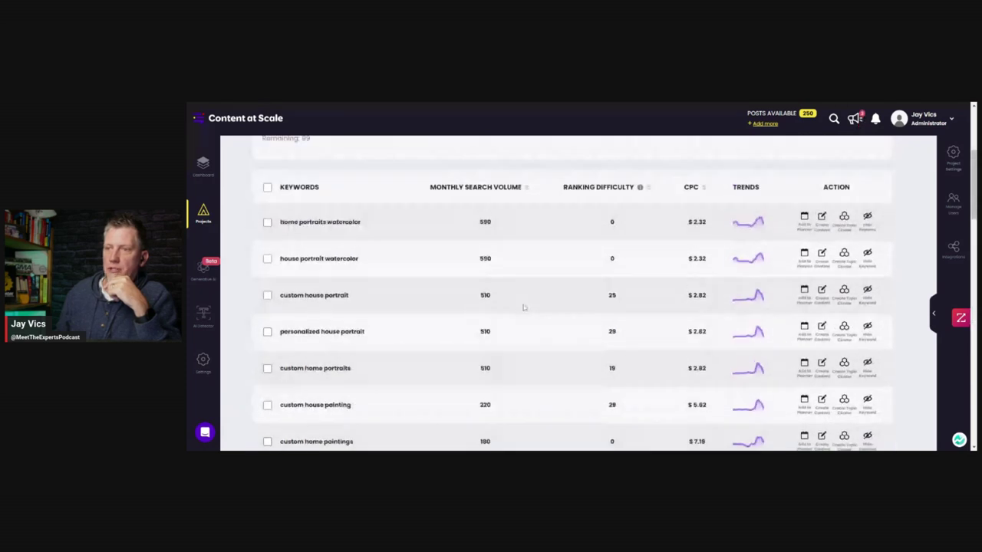
pyautogui.scroll(-3, 360, 364)
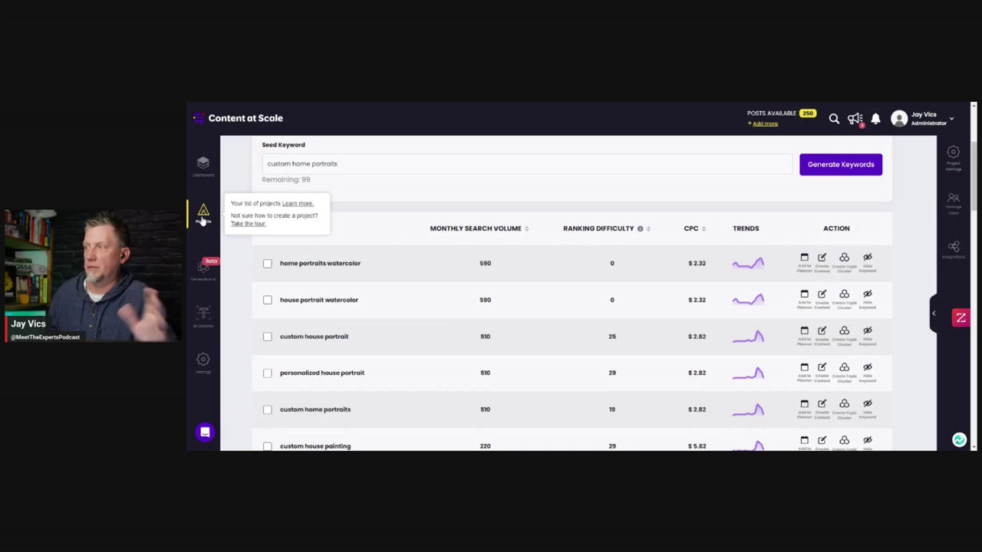
# Step: Reopen the Journey Builder project and choose the topic report generator from Content Intelligence
pyautogui.click(203, 221)
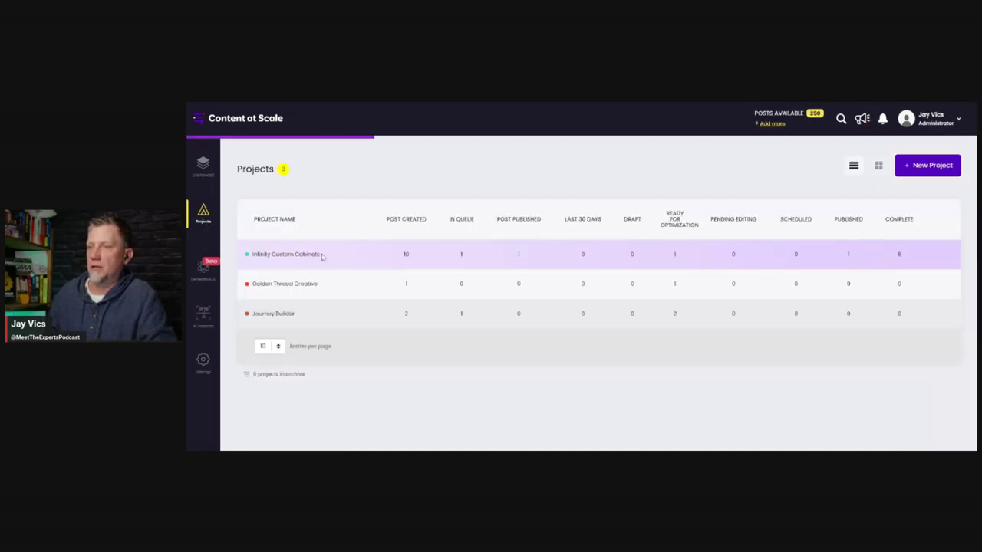
pyautogui.click(290, 316)
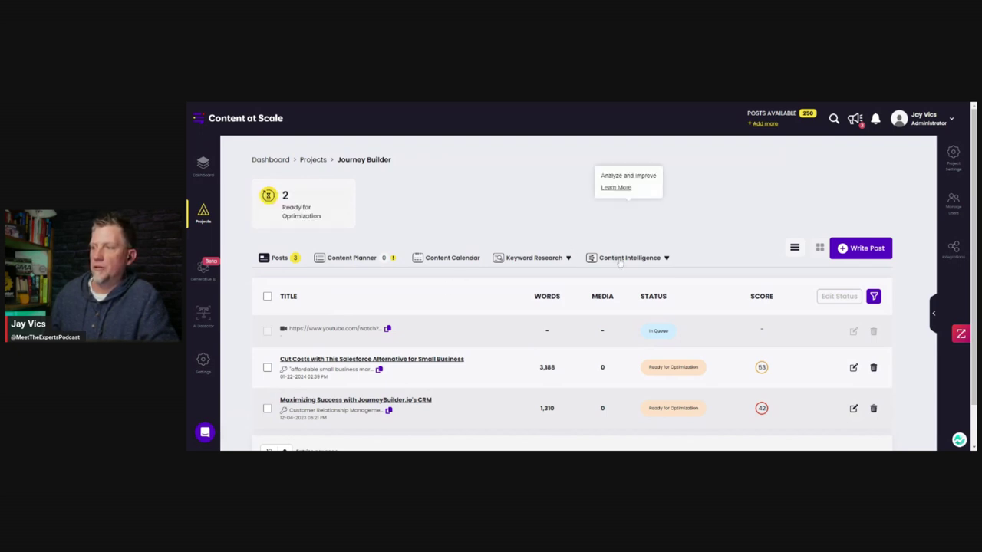
pyautogui.click(618, 263)
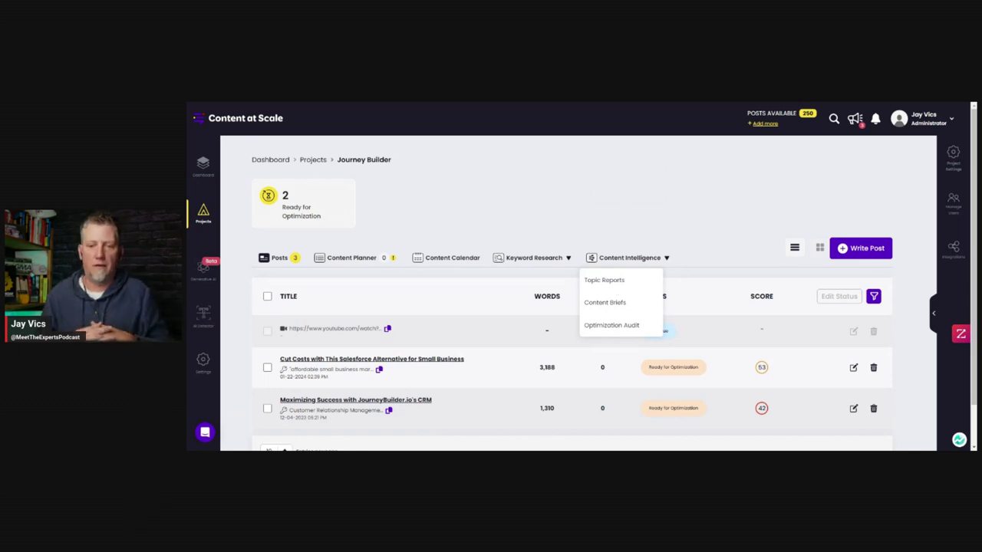
pyautogui.click(613, 282)
# Step: Create a 'custom home portraits' topic report targeting Greensboro, North Carolina, United States in English
pyautogui.click(329, 324)
pyautogui.write('clu')
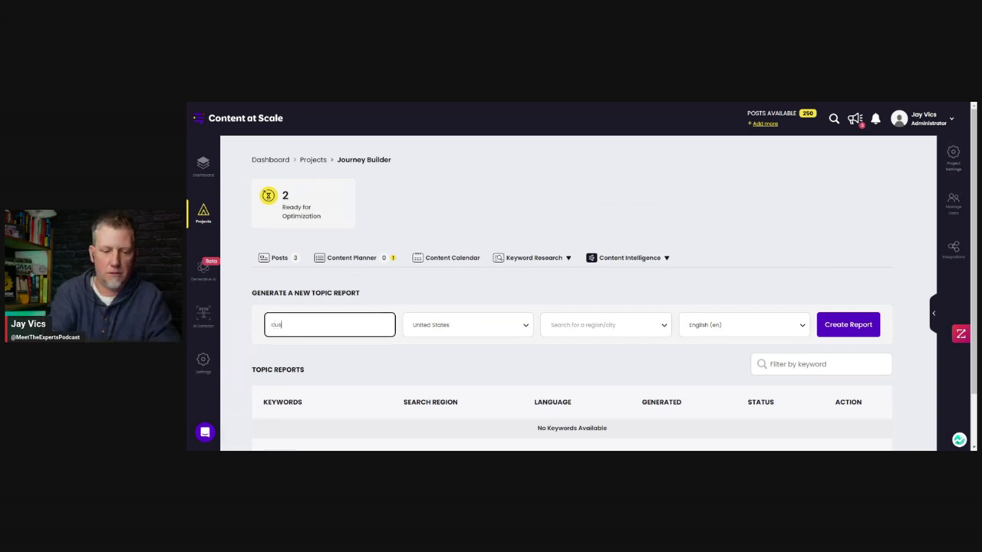
pyautogui.write('tom home portraits')
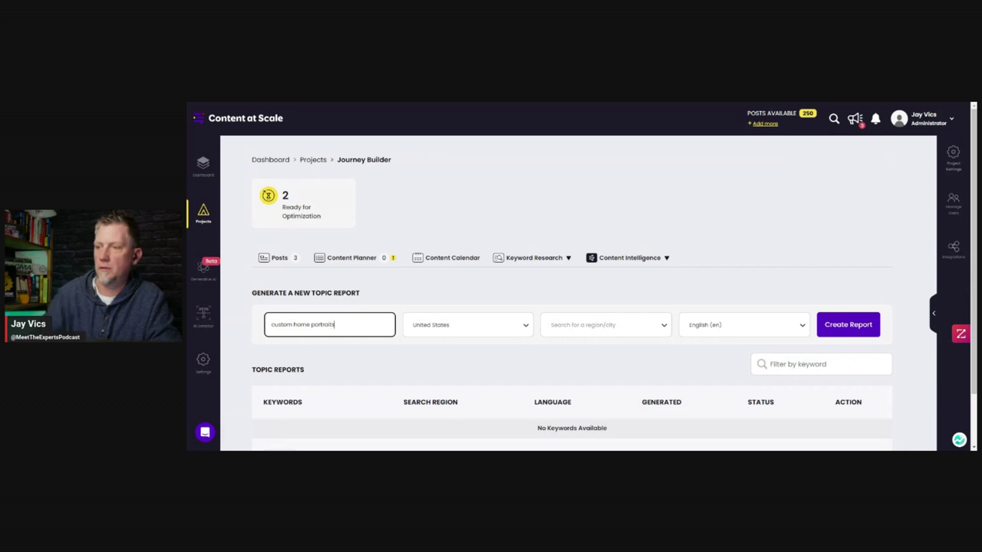
pyautogui.click(611, 329)
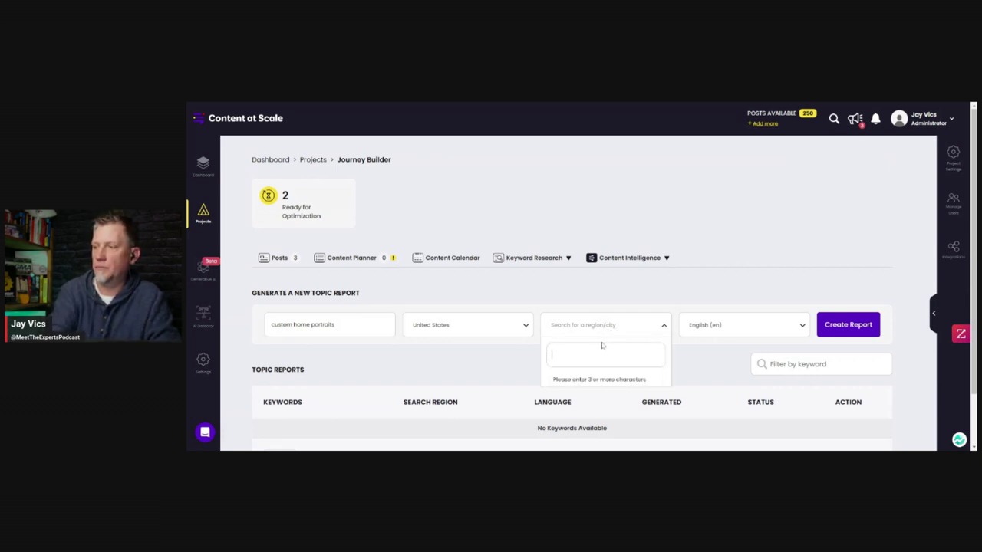
pyautogui.write('een')
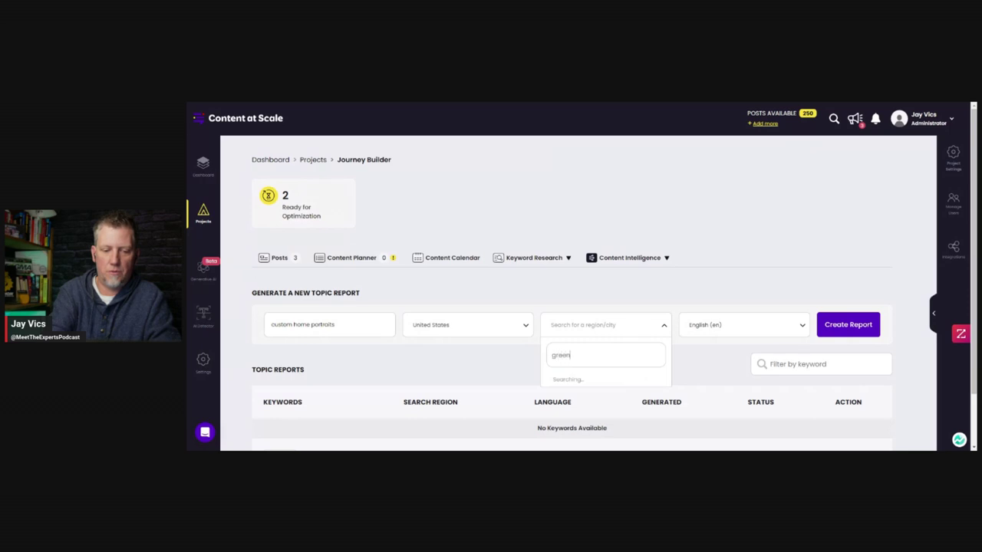
pyautogui.write('sboro nc')
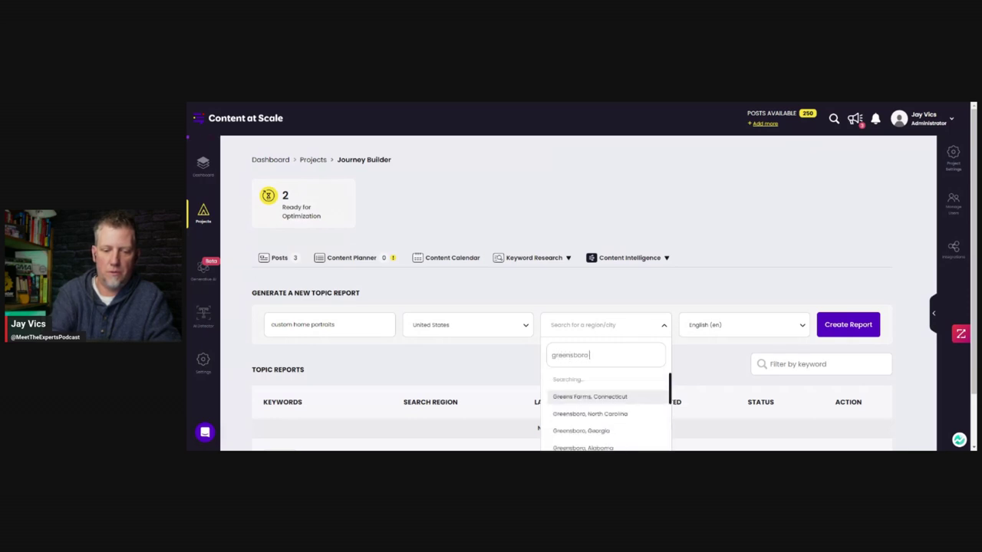
pyautogui.press('BackSpace')
pyautogui.press('BackSpace')
pyautogui.press('BackSpace')
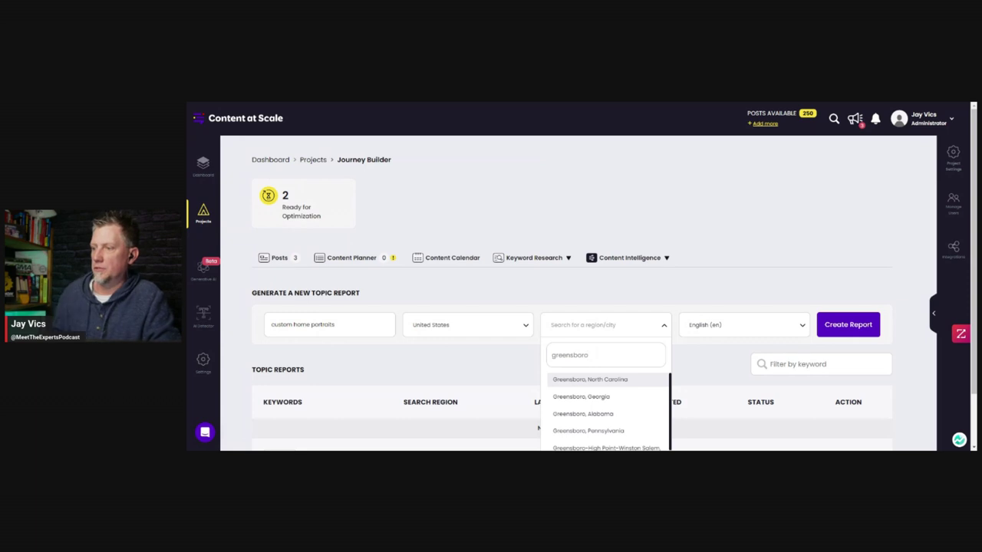
pyautogui.click(597, 382)
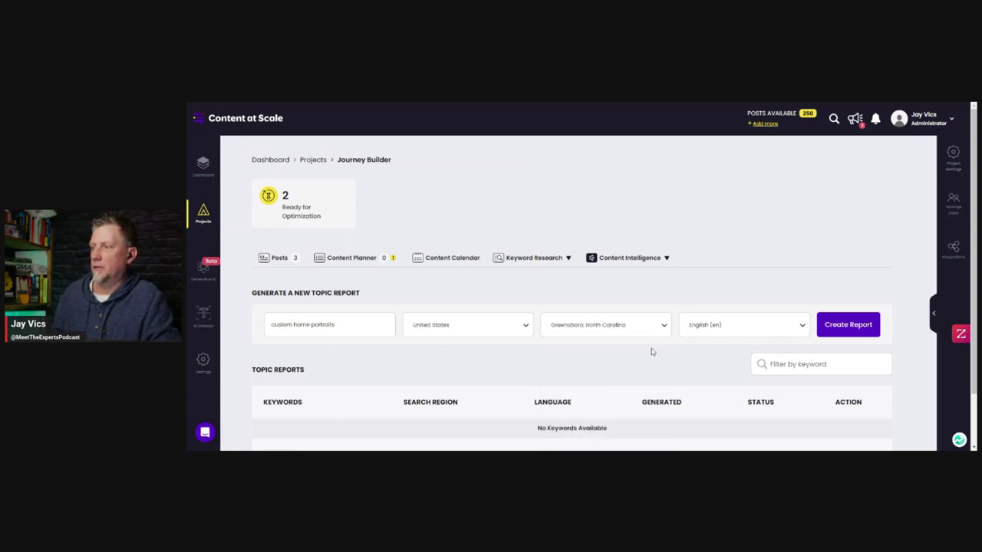
pyautogui.scroll(-1, 602, 362)
pyautogui.scroll(1, 344, 280)
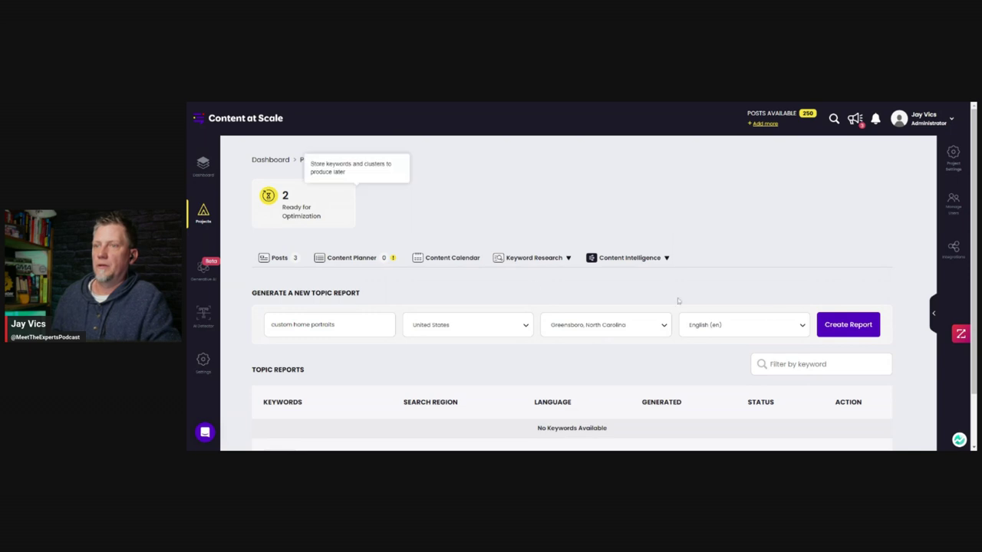
pyautogui.click(836, 325)
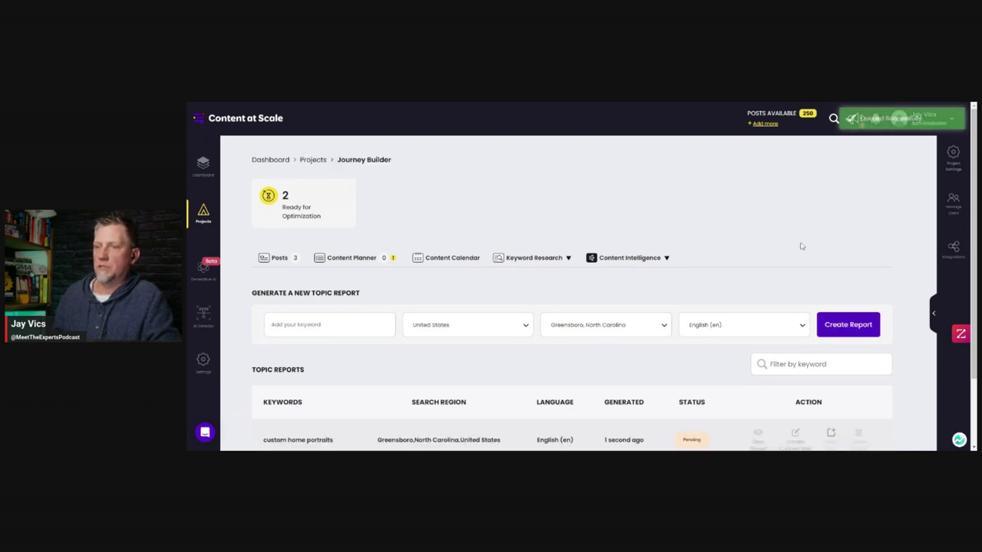
pyautogui.scroll(-2, 799, 244)
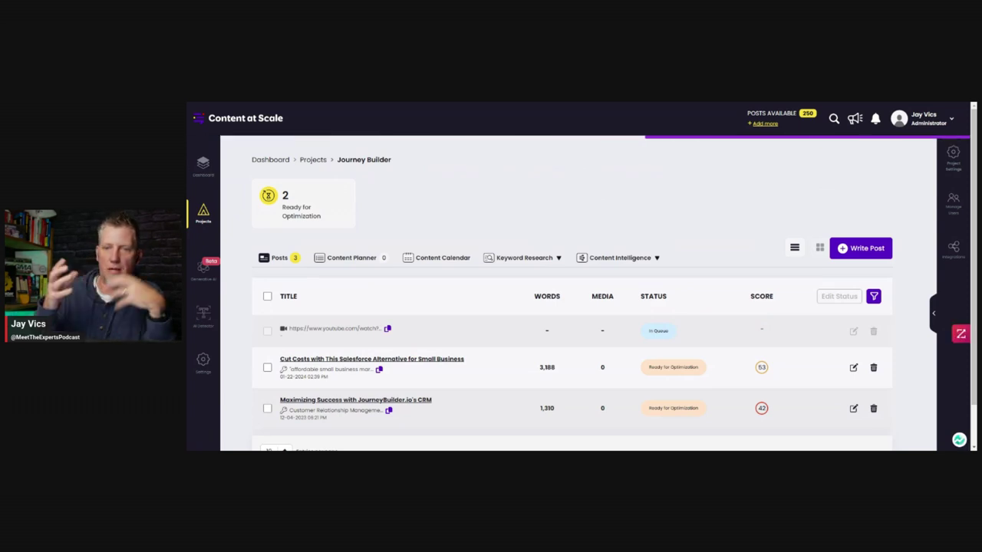
# Step: Scroll down through the Journey Builder project's posts table in Content at Scale
pyautogui.scroll(-1, 571, 306)
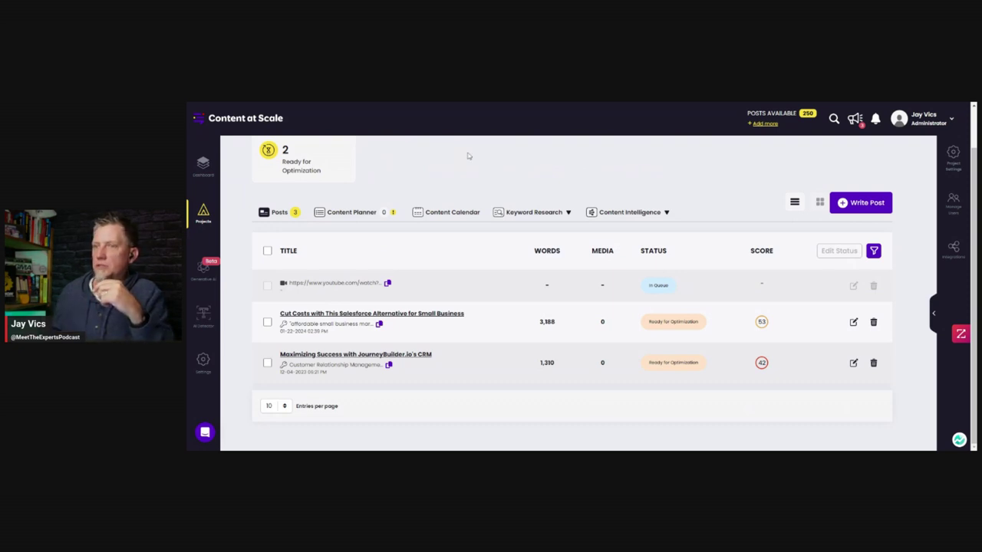
pyautogui.moveTo(200, 270)
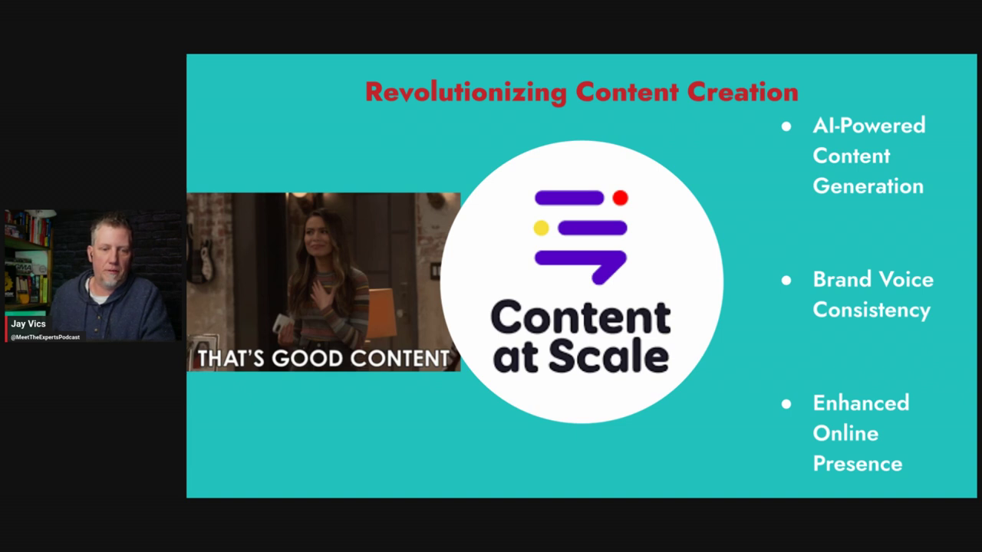
# Step: Advance the slideshow to the Video Creation Hub slide introducing HeyGen
pyautogui.press('Right')
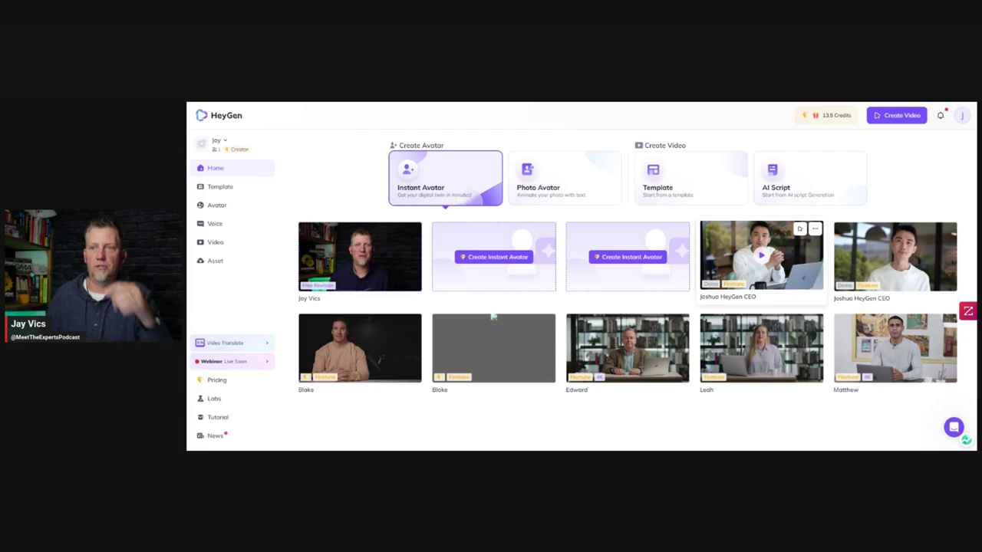
# Step: Preview the saved JourneyBuilder template, then go to the Avatar page listing personal avatars
pyautogui.click(221, 189)
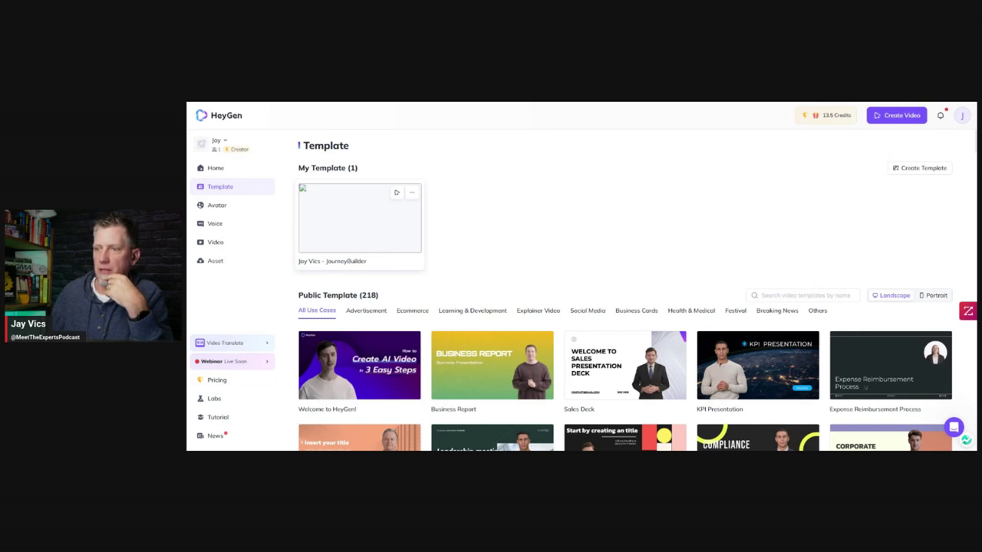
pyautogui.click(363, 225)
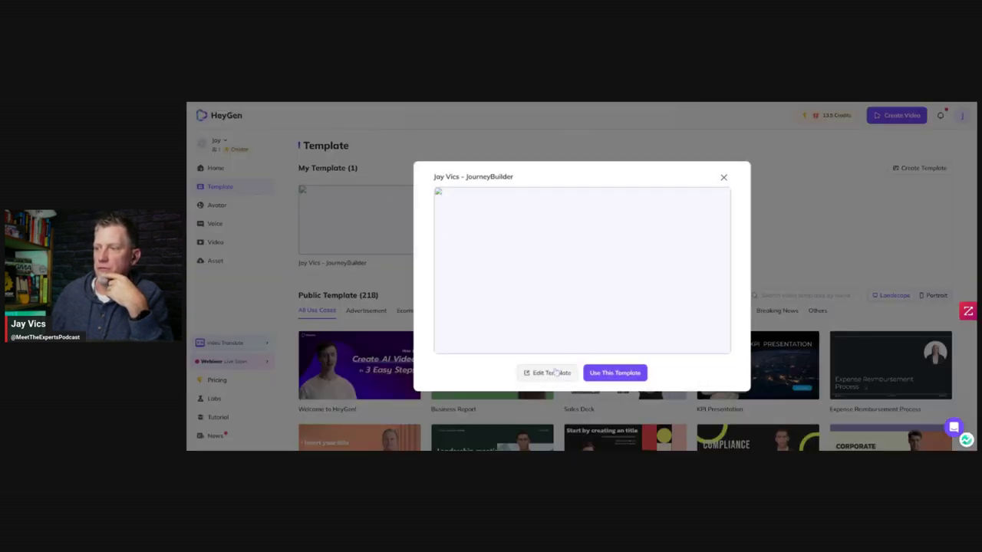
pyautogui.click(723, 178)
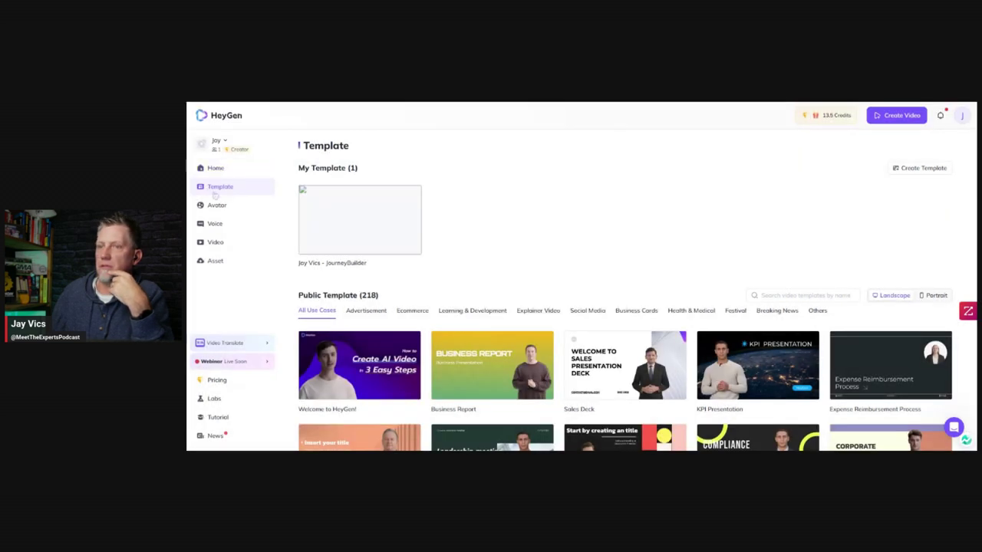
pyautogui.click(222, 224)
pyautogui.click(257, 204)
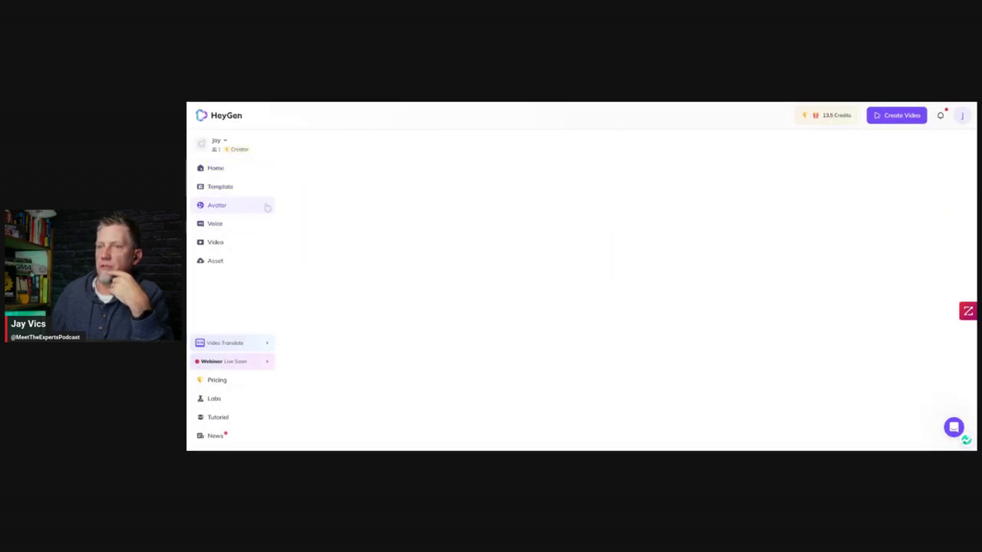
pyautogui.moveTo(345, 339)
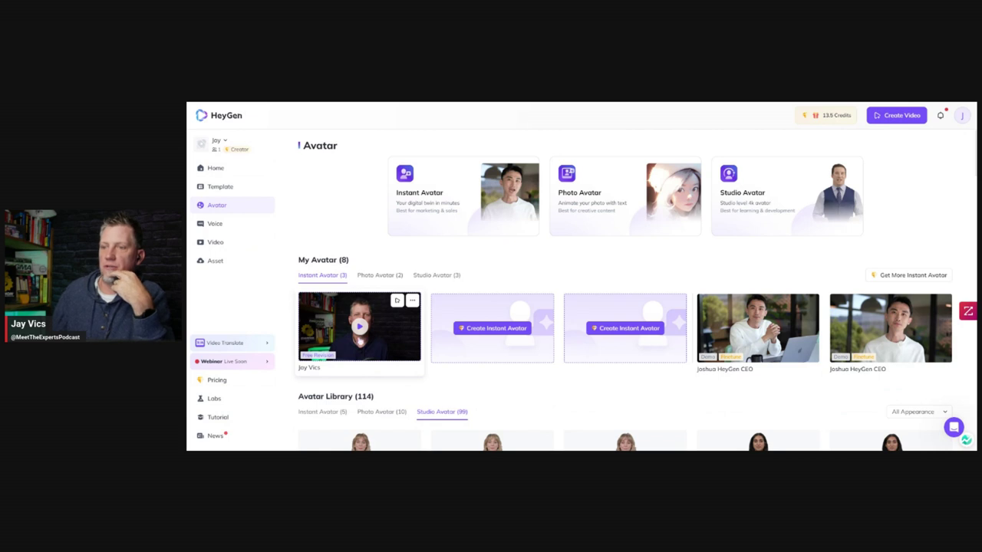
# Step: Create a new landscape-format video from the personal instant avatar
pyautogui.click(359, 329)
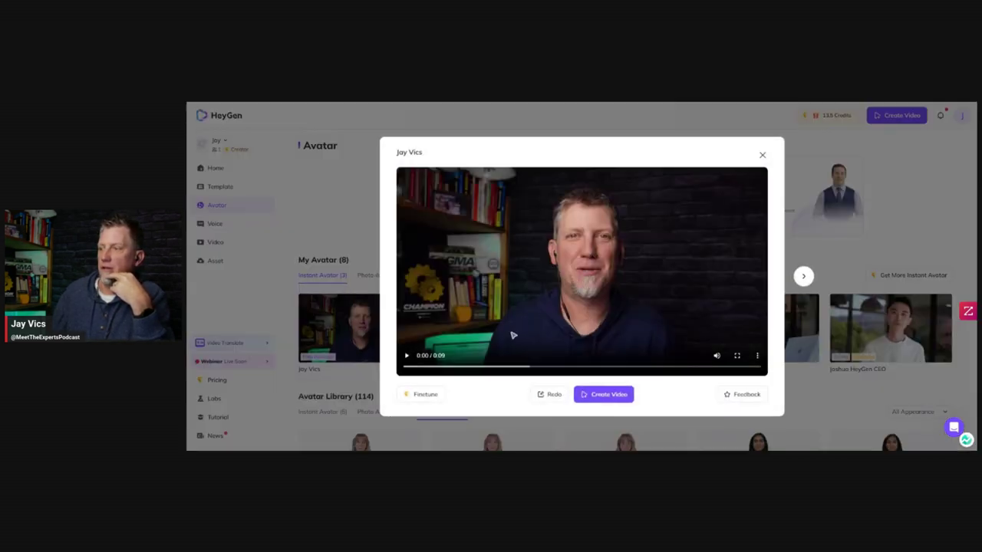
pyautogui.click(597, 394)
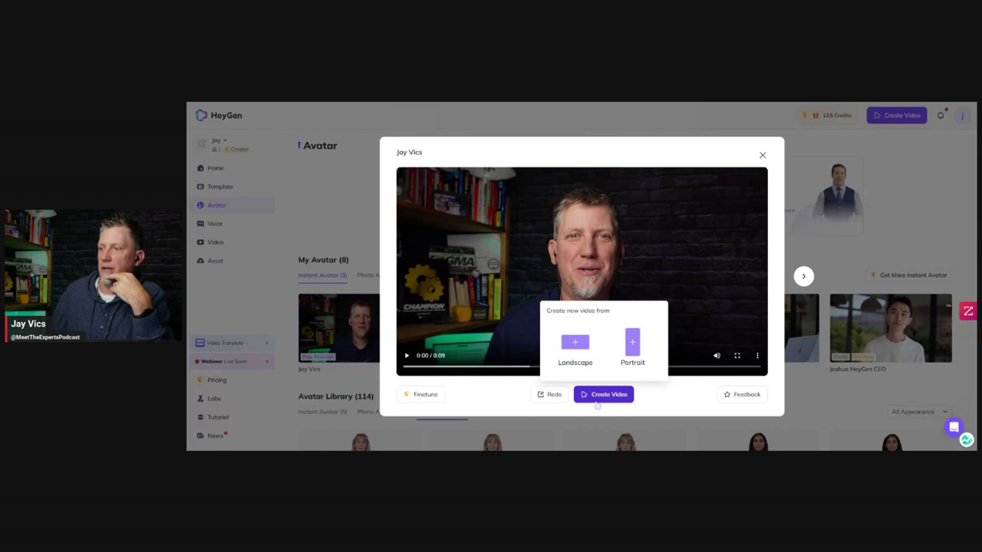
pyautogui.click(606, 401)
pyautogui.click(607, 401)
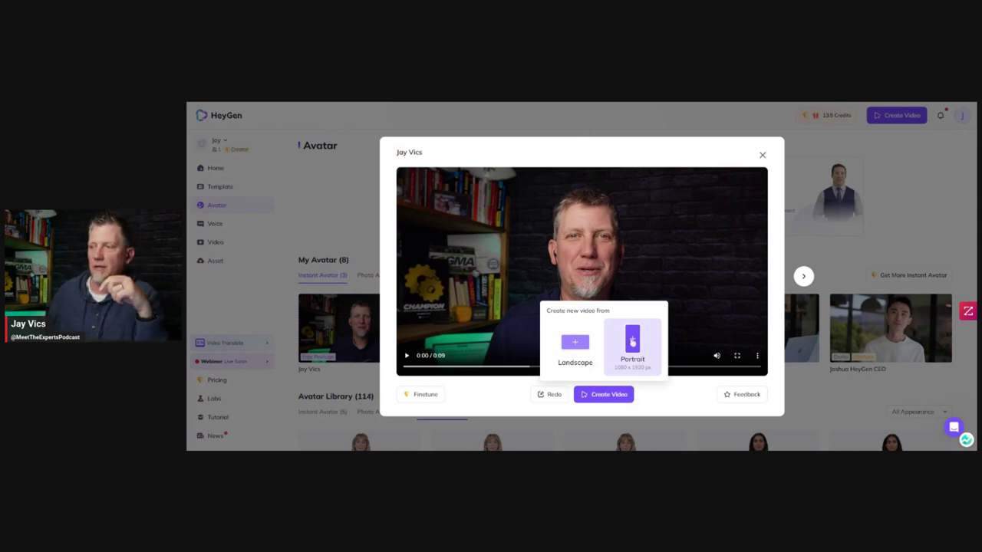
pyautogui.click(576, 351)
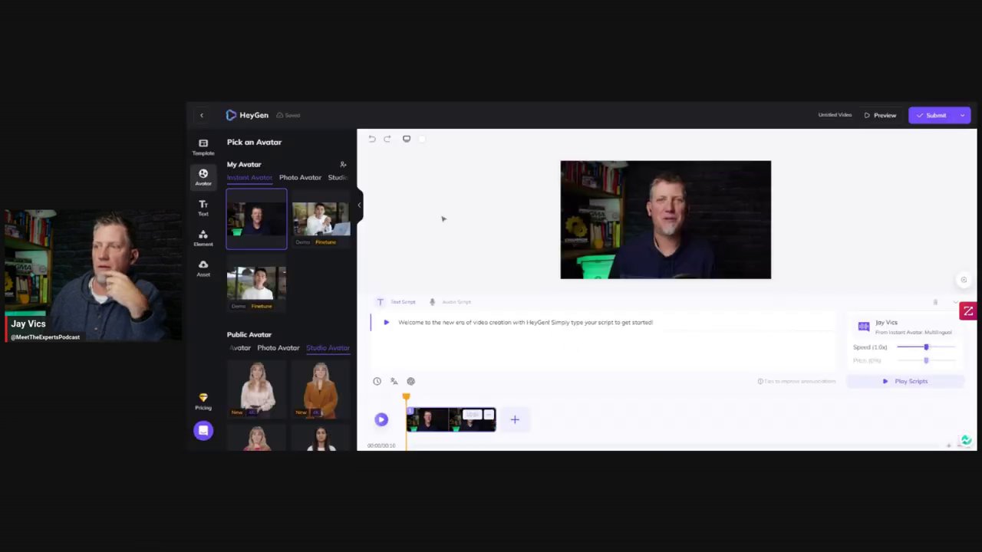
# Step: Replace the welcome script with the AI-tools webinar announcement ending 'I happily said Yes!', then add a new line
pyautogui.moveTo(654, 322); pyautogui.dragTo(399, 319)
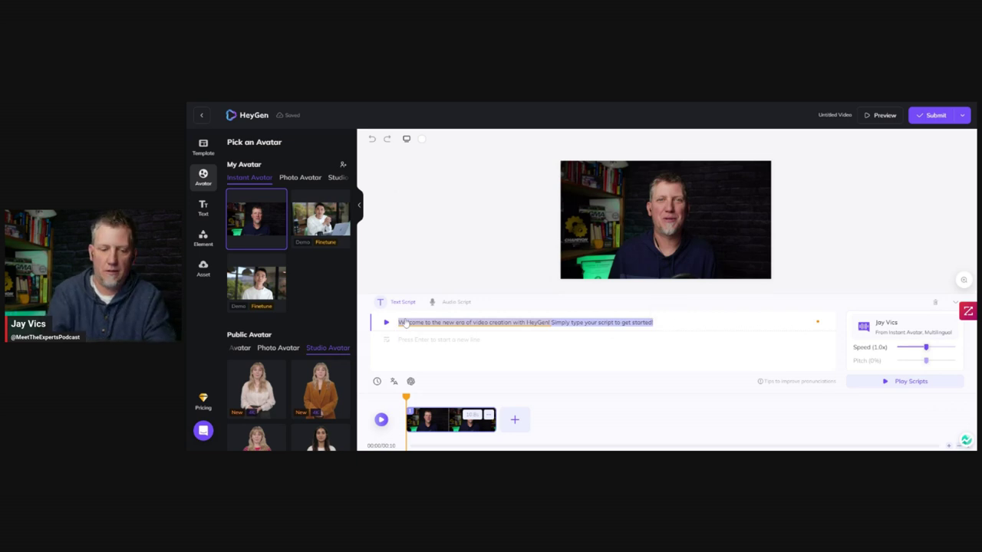
pyautogui.write('Thday I am')
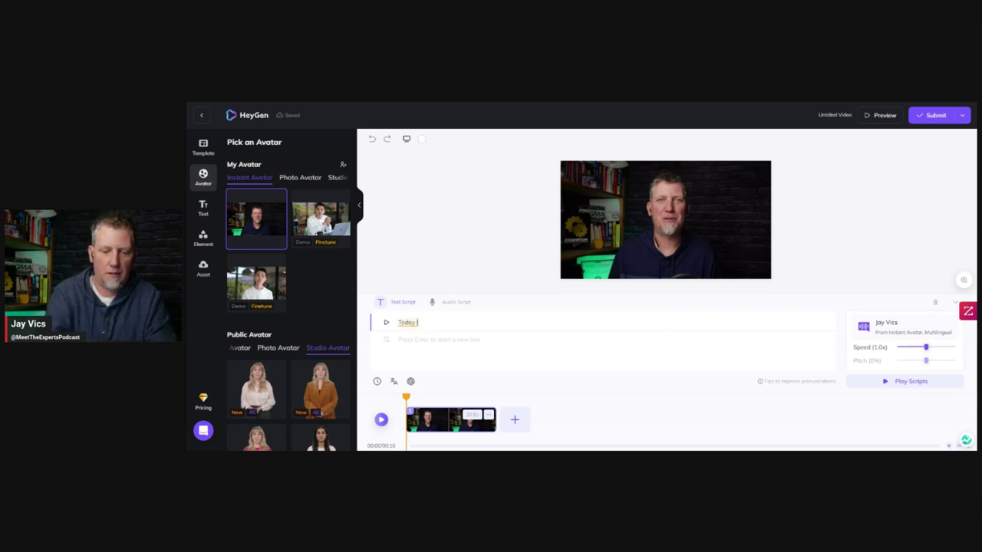
pyautogui.press('BackSpace')
pyautogui.press('BackSpace')
pyautogui.press('BackSpace')
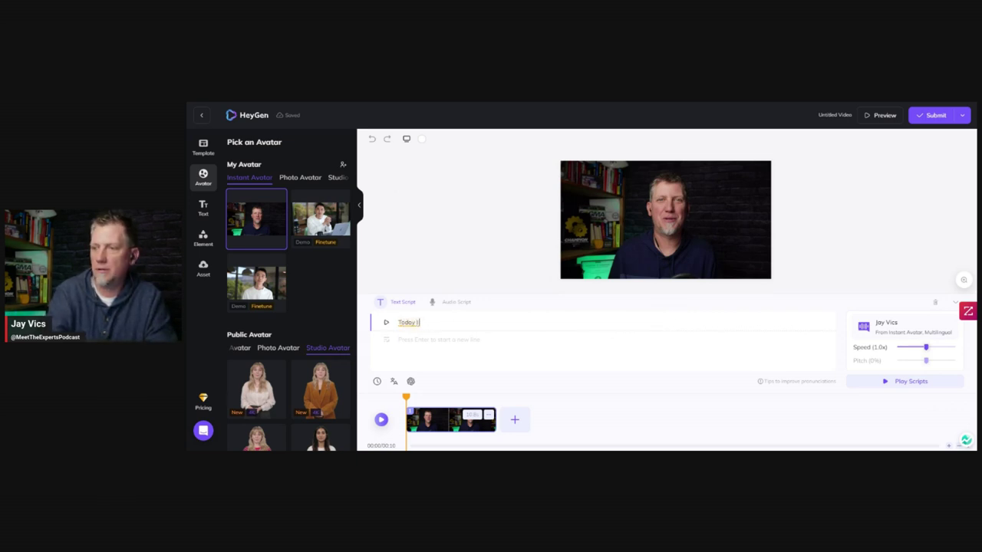
pyautogui.write('I am hosting')
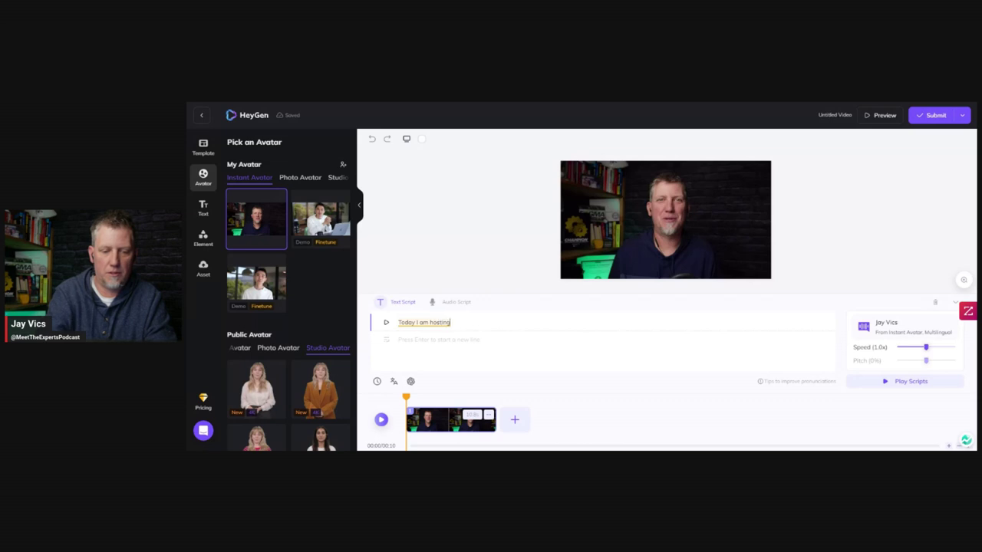
pyautogui.write(' a webinar o')
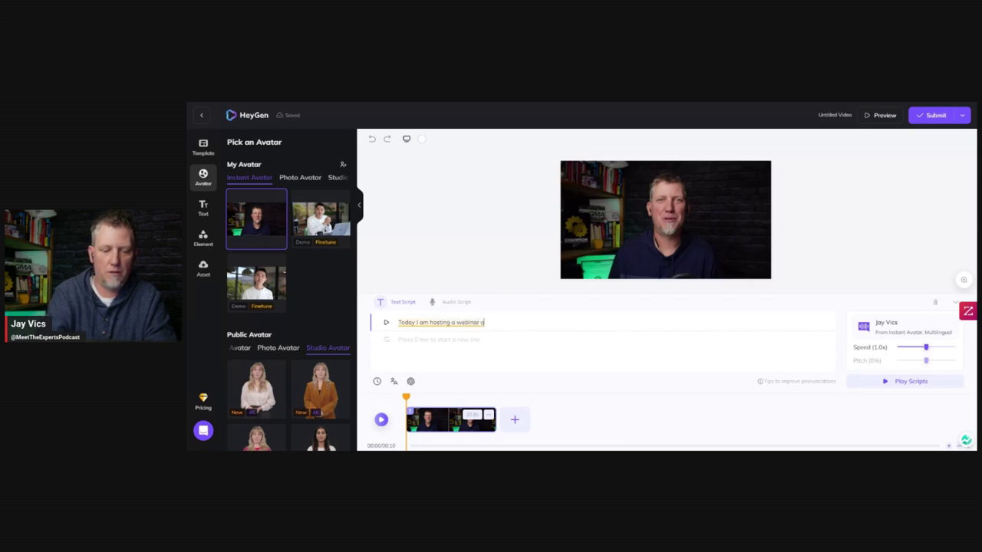
pyautogui.write('n ysing AI tools ')
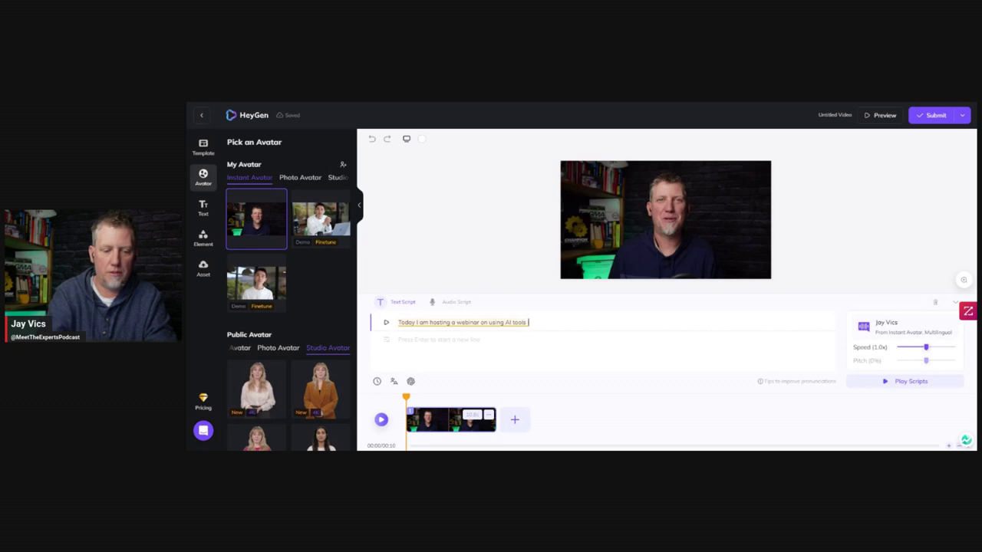
pyautogui.write('in your busine')
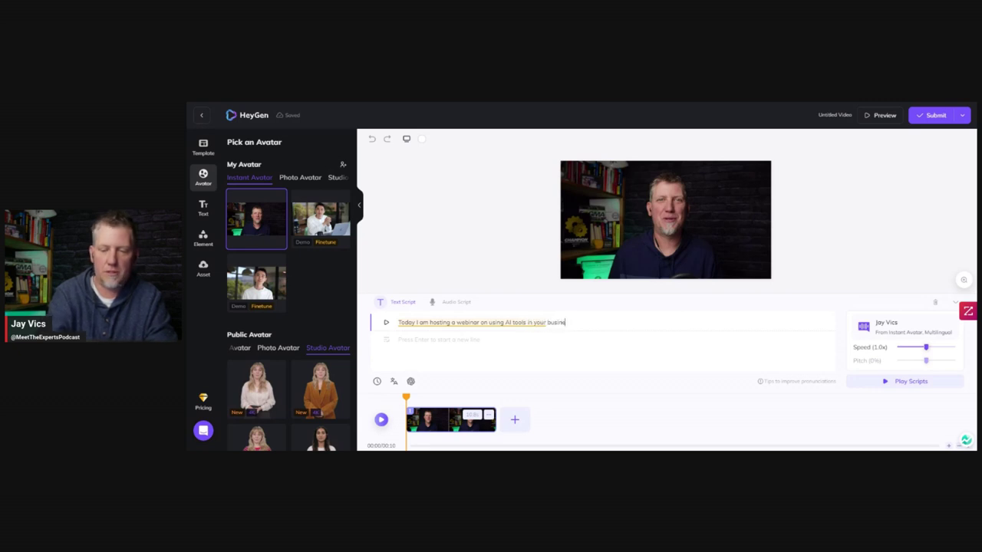
pyautogui.write('ss. S')
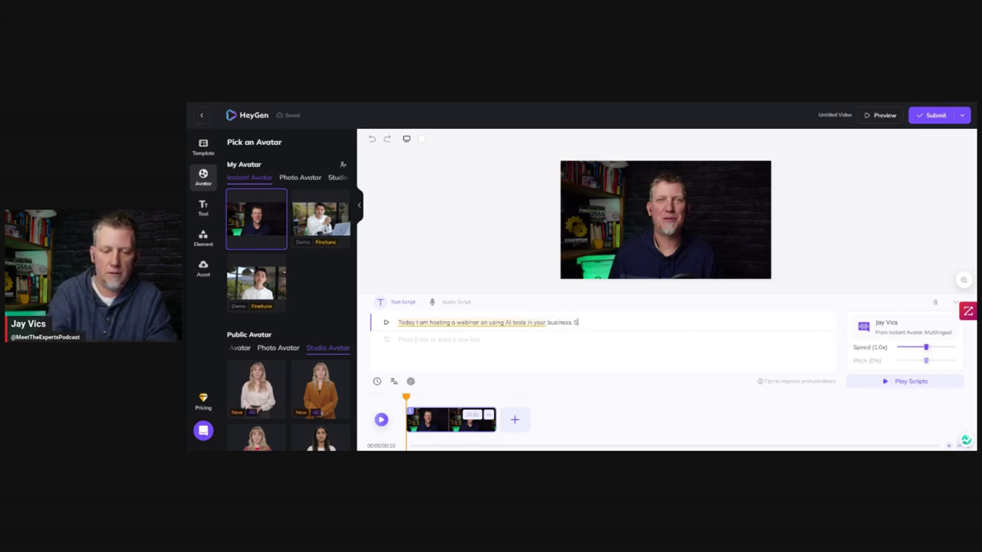
pyautogui.write('ome of our ')
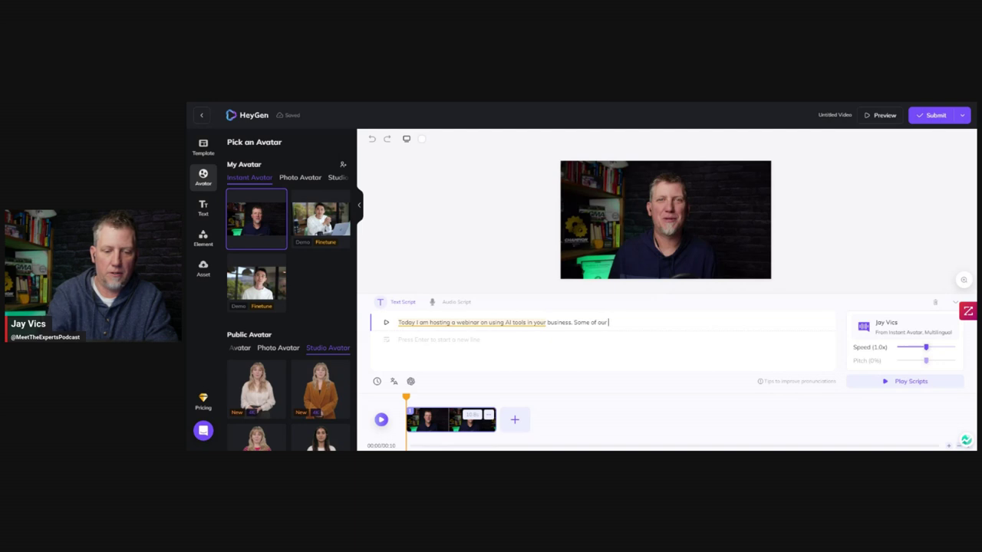
pyautogui.write('guests in')
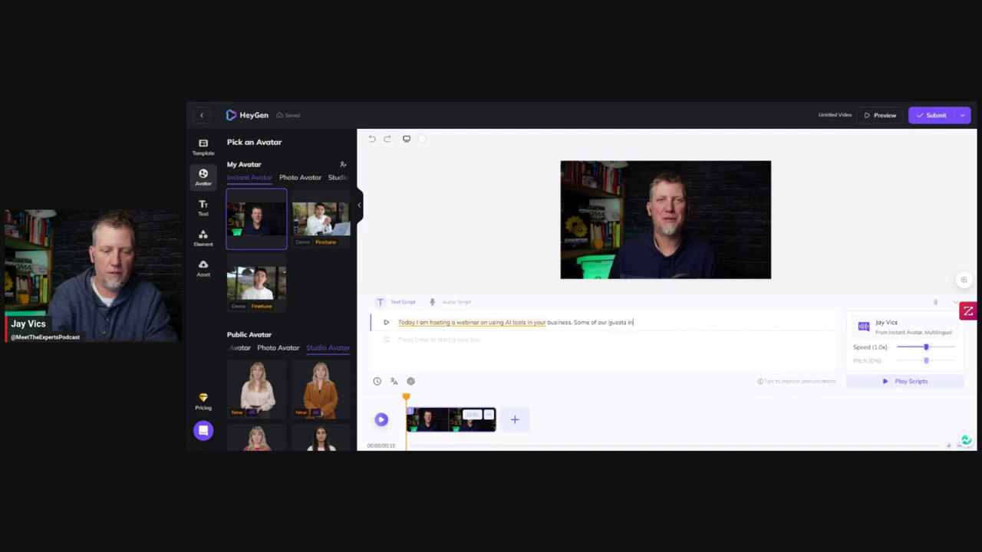
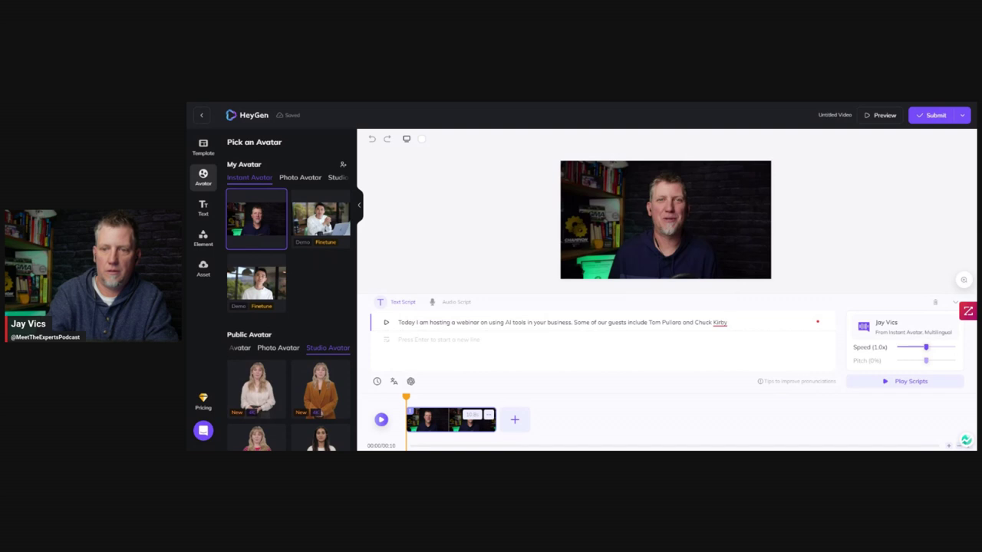
pyautogui.write('. Rico asked')
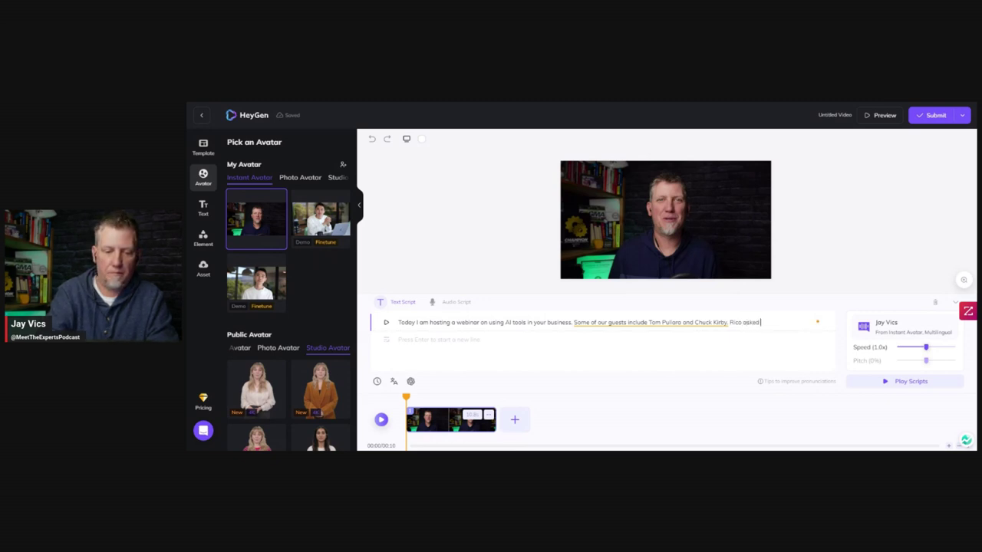
pyautogui.write(' if I could come spe')
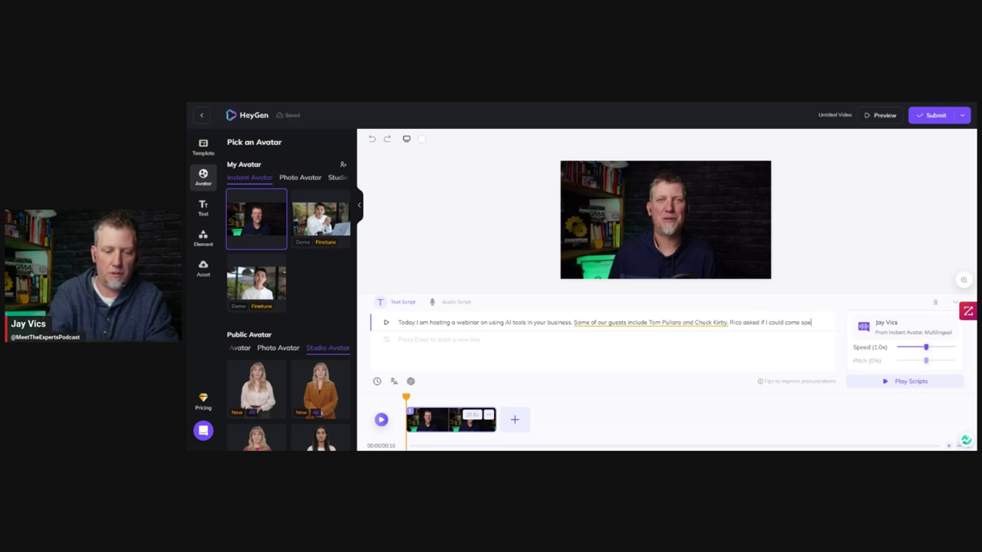
pyautogui.write('ak in Charlotte')
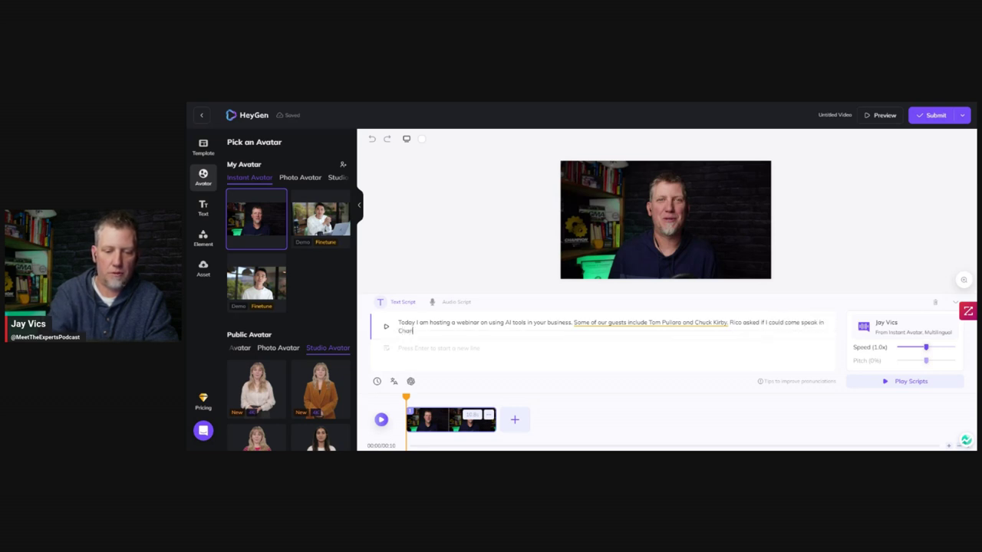
pyautogui.write(' in May. ')
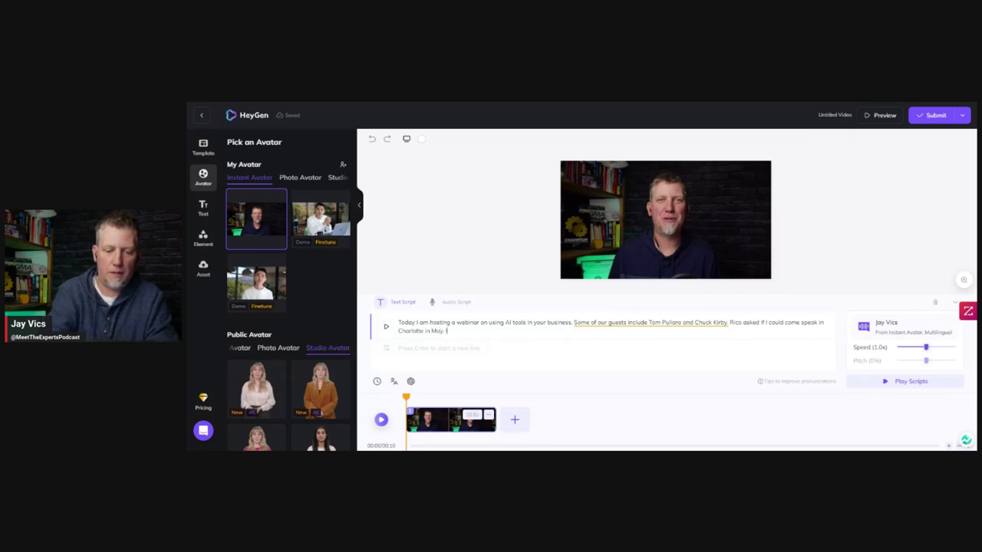
pyautogui.write('I happily said')
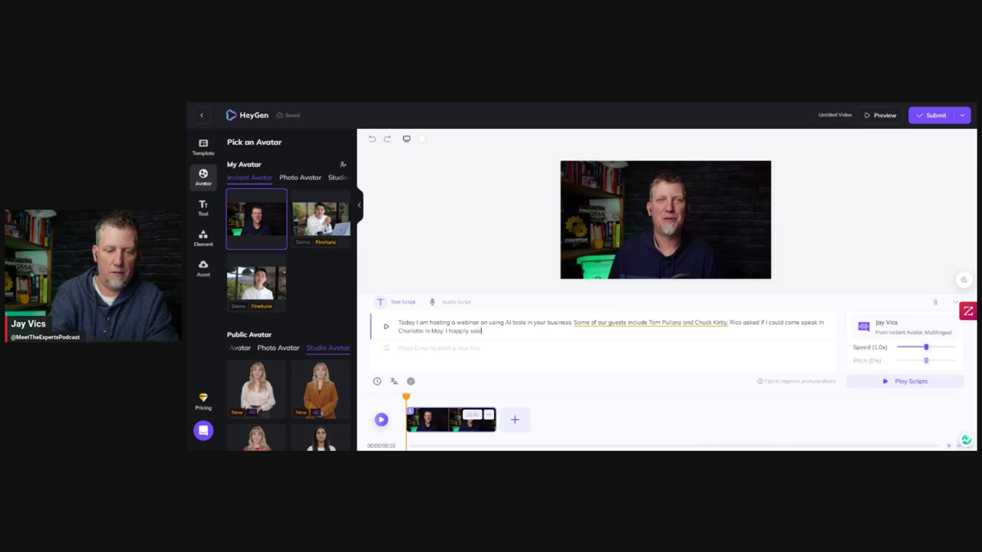
pyautogui.write(' Yes')
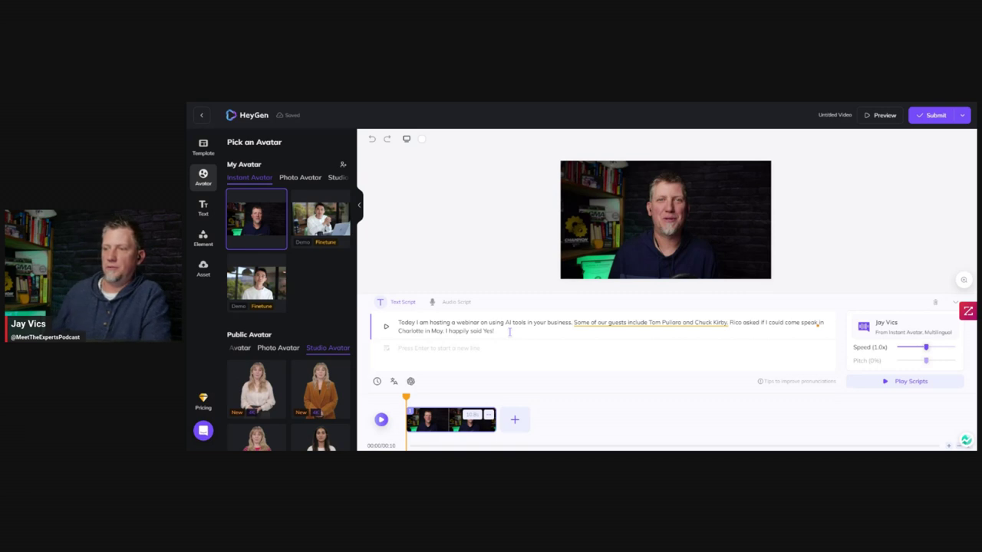
pyautogui.write('!')
pyautogui.press('Return')
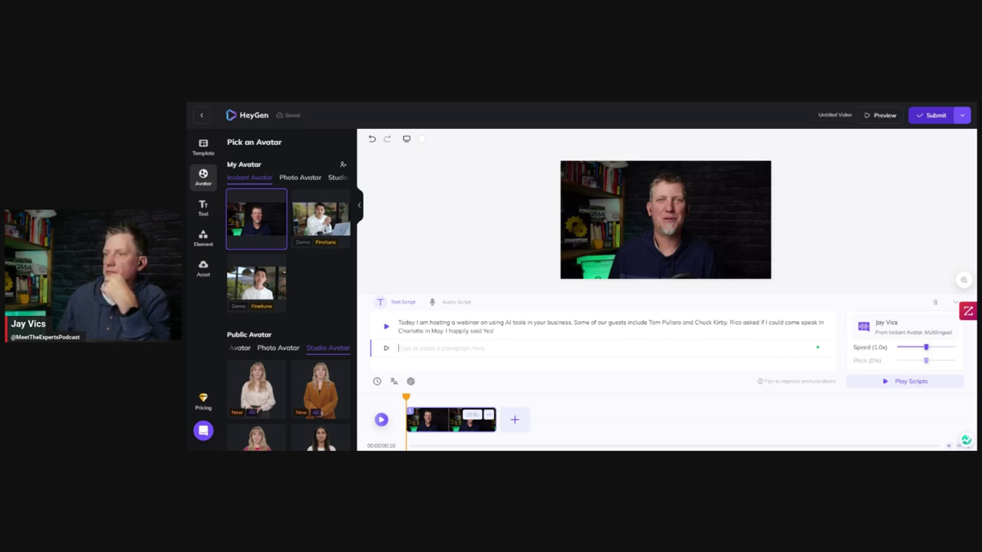
# Step: Submit the avatar video, bringing up the confirmation showing 0.5 credits needed and 13.5 left
pyautogui.click(927, 117)
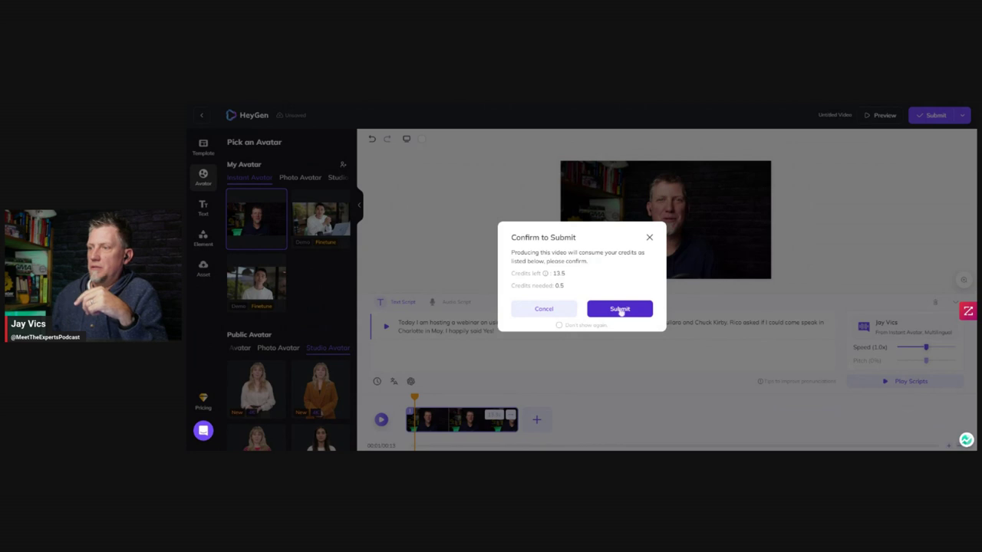
# Step: Confirm spending the 0.5 credits to produce the avatar video
pyautogui.click(620, 309)
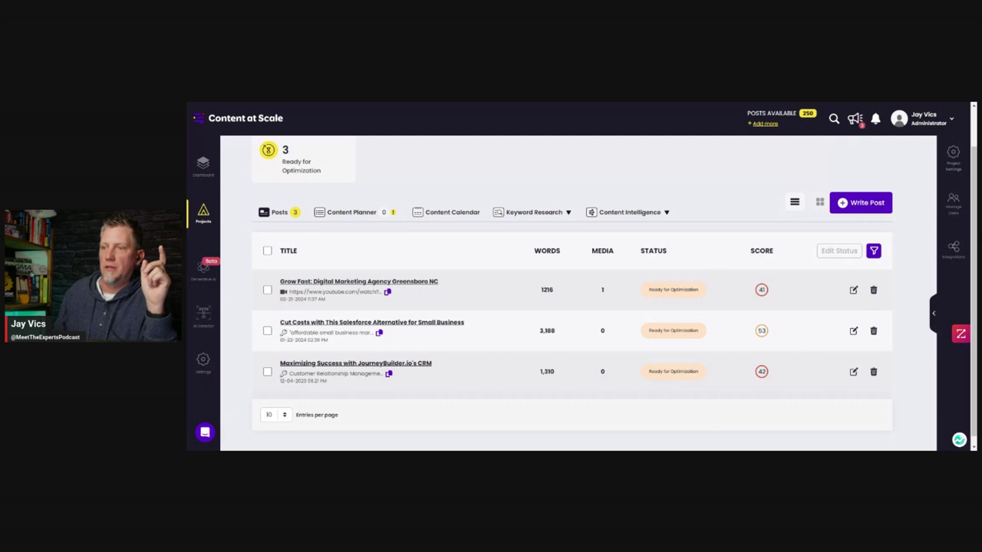
# Step: Open 'Grow Fast: Digital Marketing Agency Greensboro NC' and scroll through its sections to the Conclusion
pyautogui.click(408, 286)
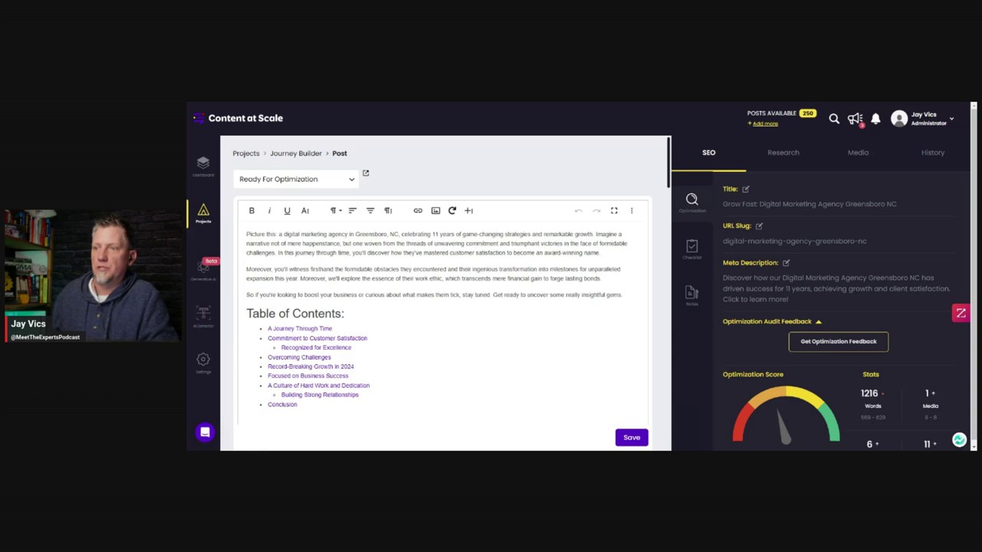
pyautogui.scroll(-2, 445, 291)
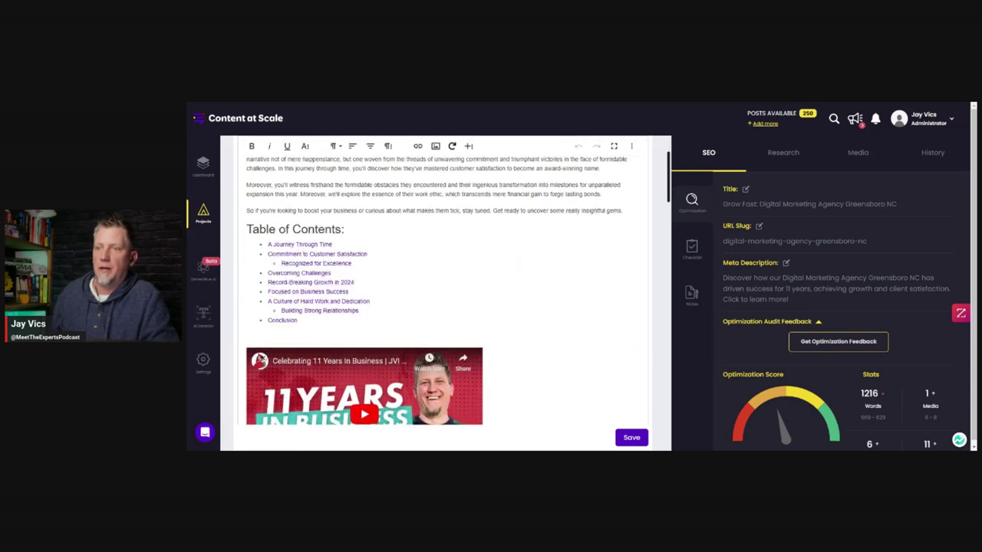
pyautogui.scroll(-2, 306, 247)
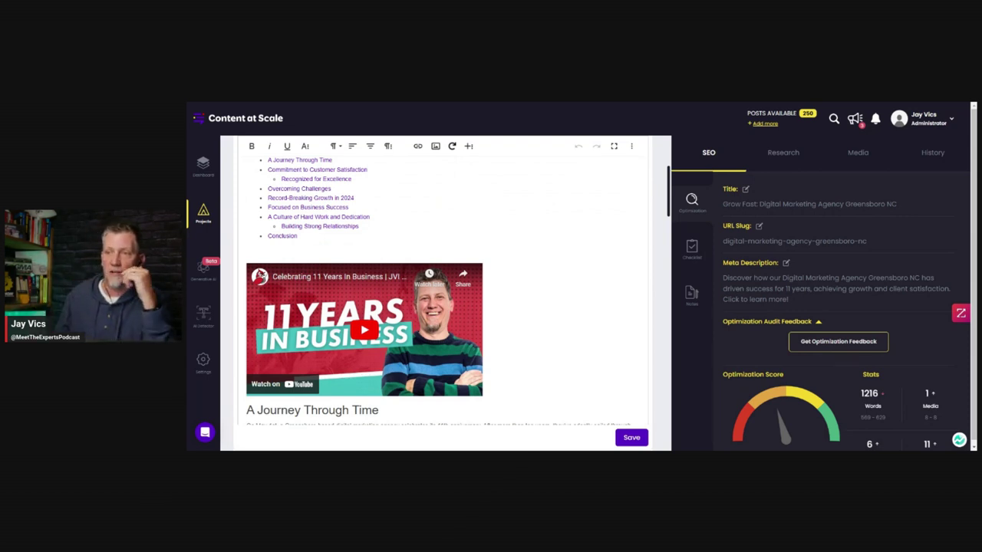
pyautogui.scroll(-5, 430, 233)
pyautogui.scroll(-1, 430, 233)
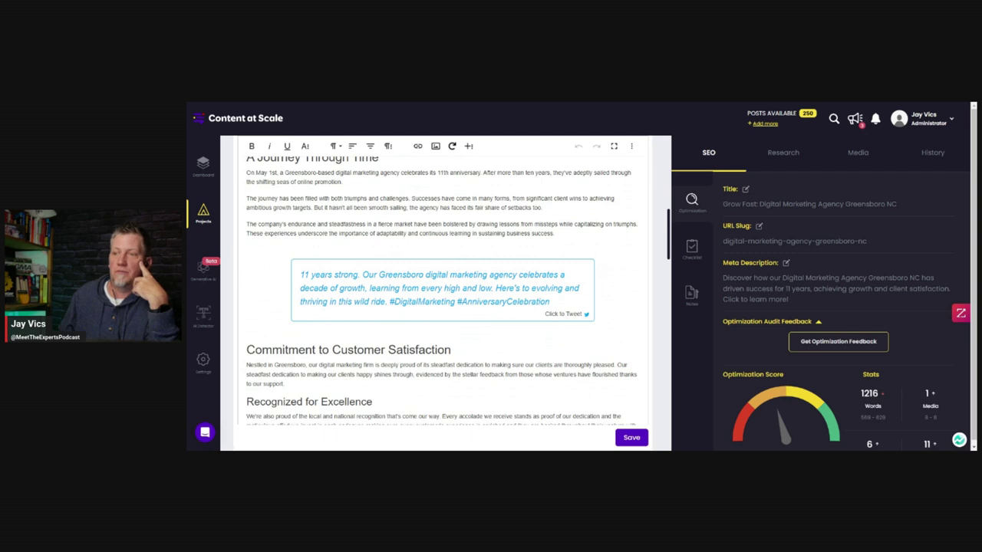
pyautogui.scroll(-3, 441, 291)
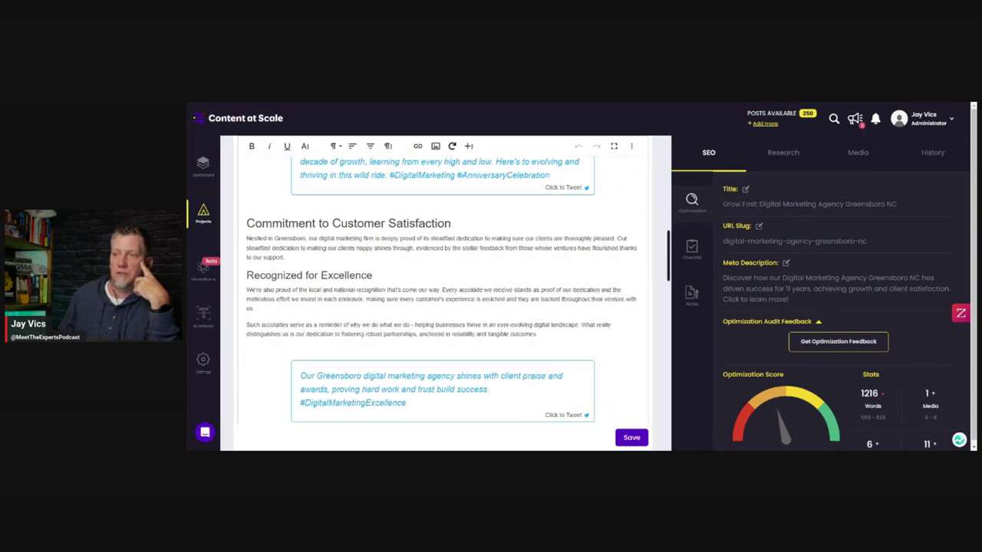
pyautogui.scroll(-2, 442, 291)
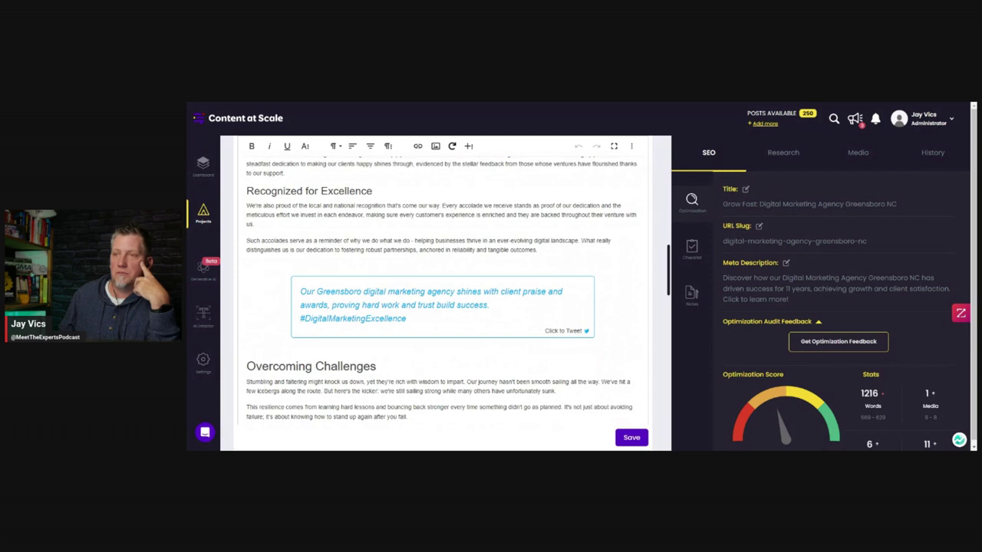
pyautogui.scroll(-3, 442, 290)
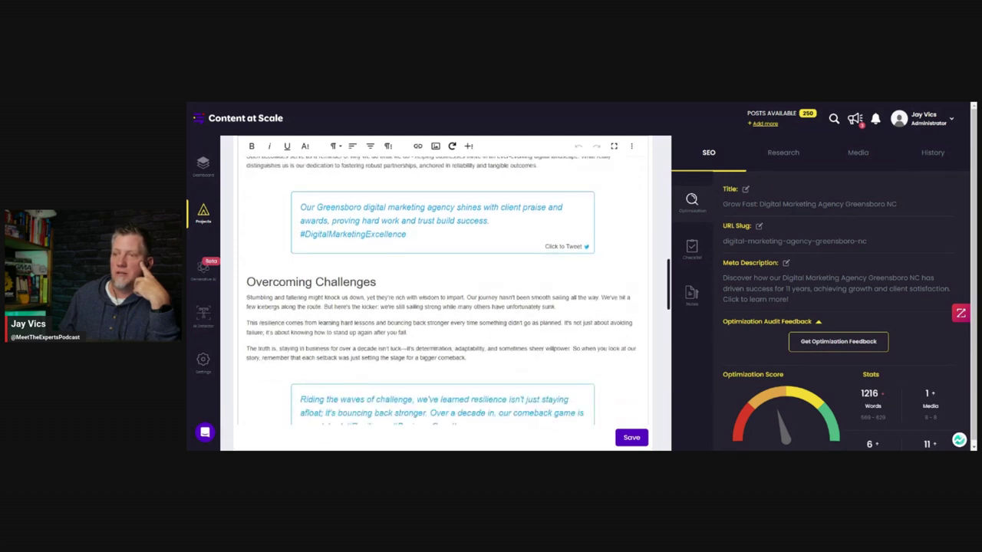
pyautogui.scroll(-5, 442, 291)
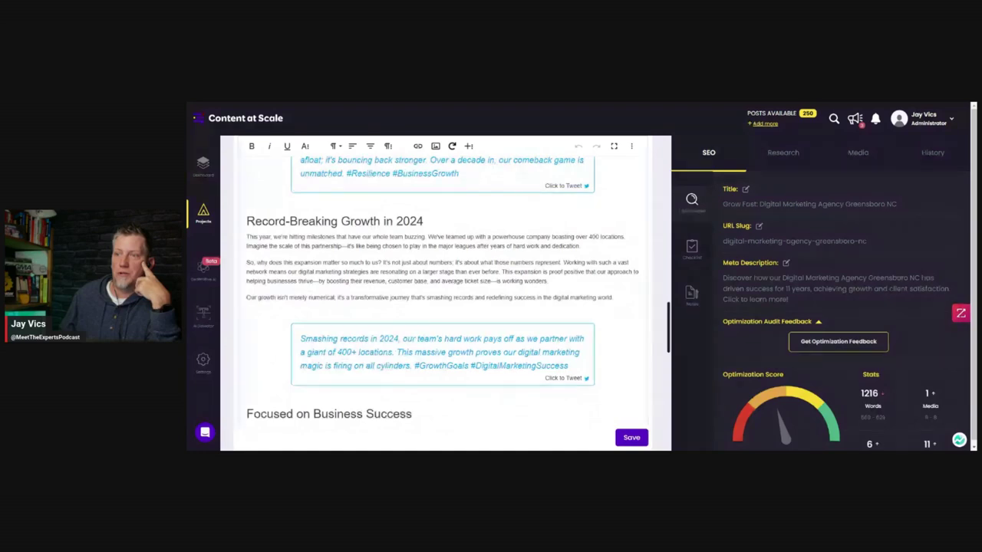
pyautogui.scroll(-4, 442, 291)
pyautogui.scroll(-6, 442, 291)
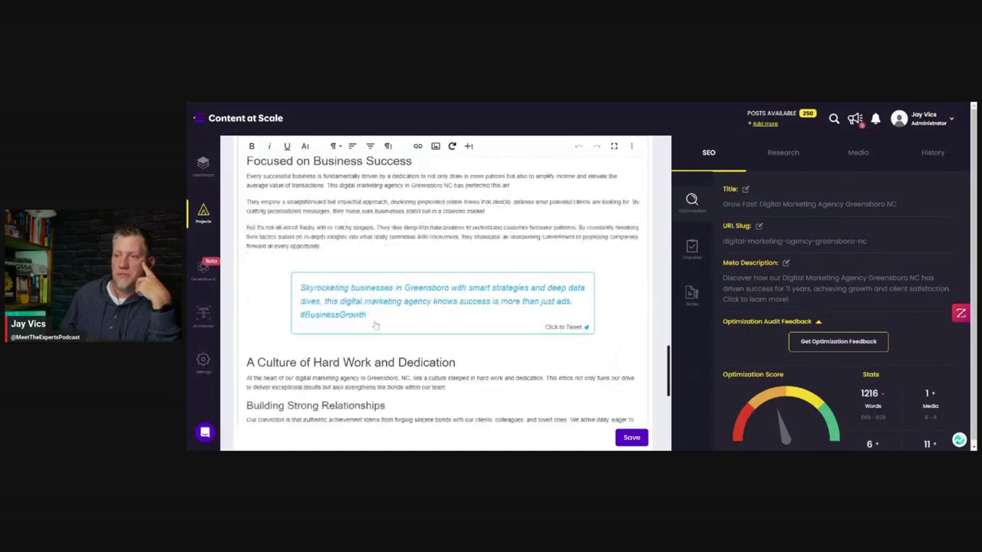
pyautogui.scroll(-3, 441, 290)
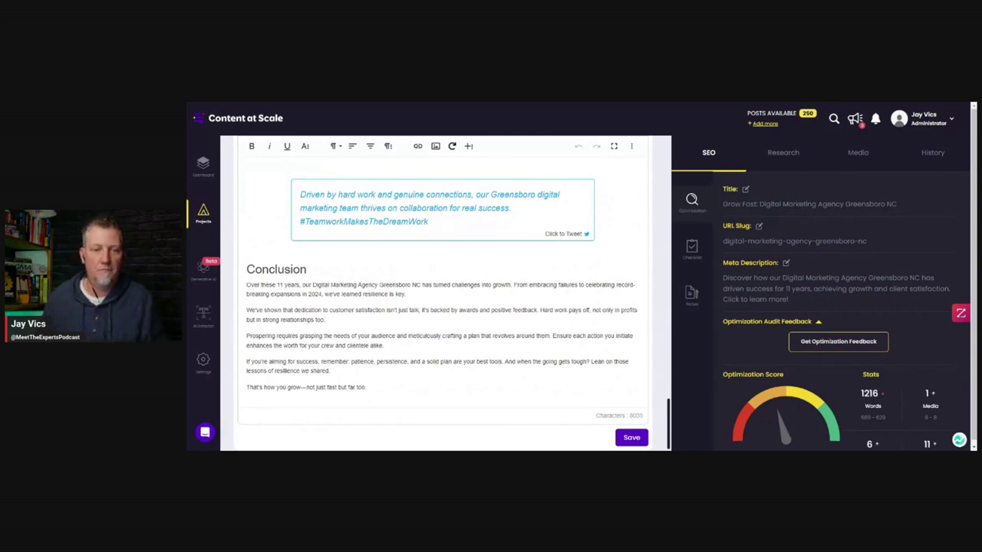
pyautogui.scroll(-3, 763, 352)
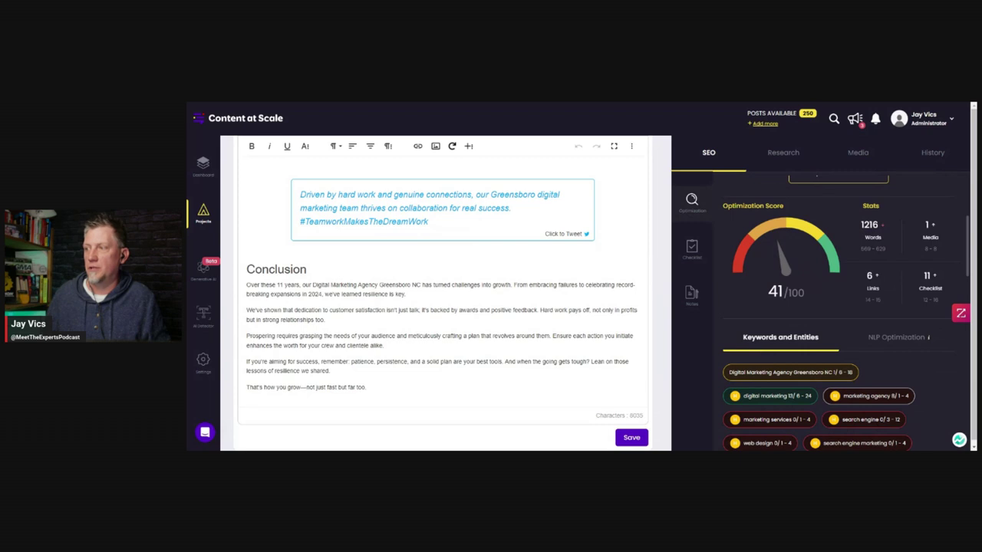
pyautogui.scroll(2, 765, 303)
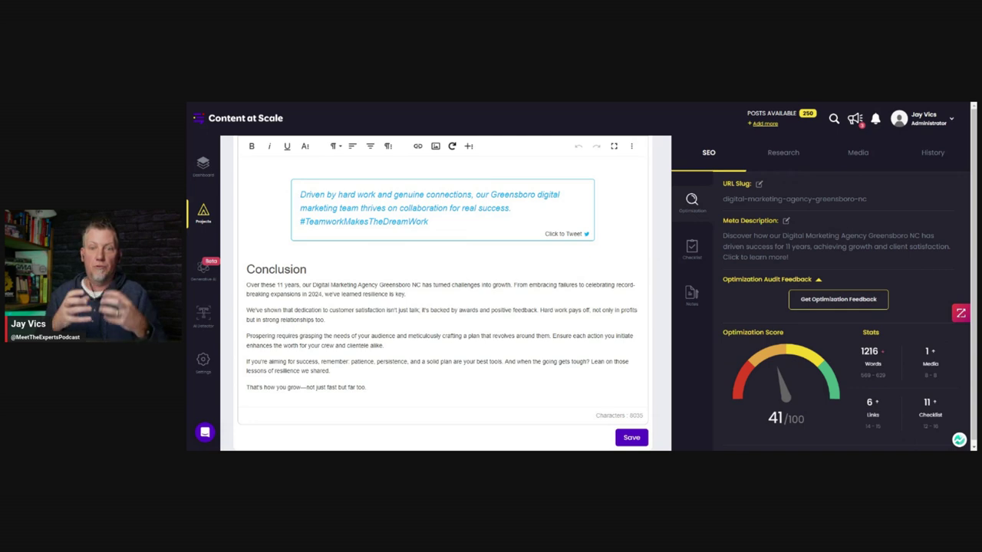
pyautogui.scroll(10, 445, 291)
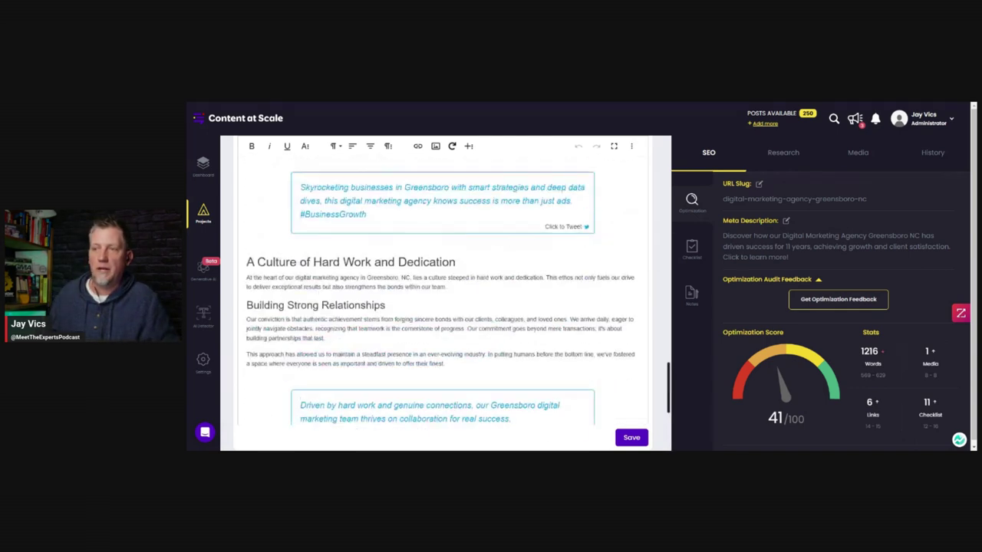
pyautogui.scroll(3, 445, 292)
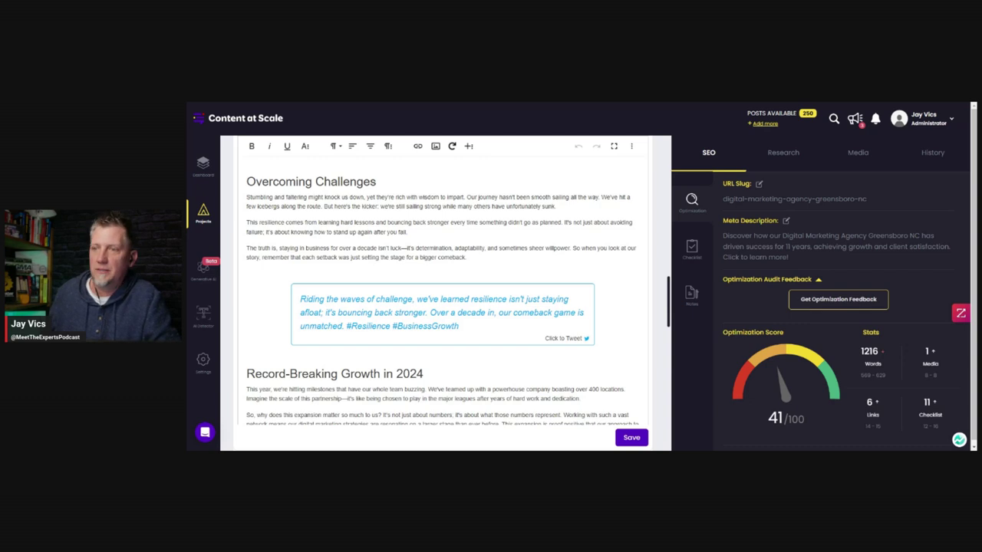
pyautogui.scroll(-2, 442, 294)
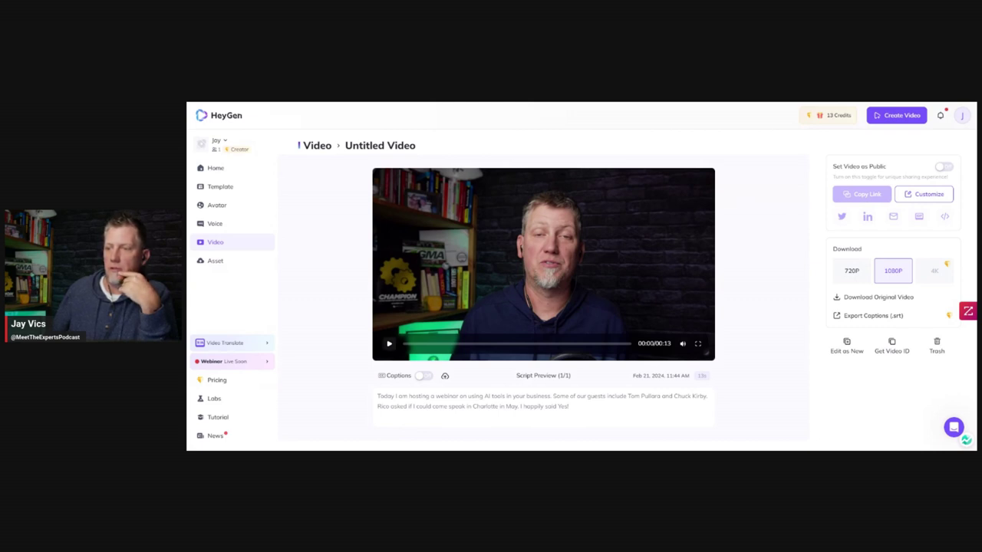
# Step: Play the finished 13-second Untitled Video of the avatar in the preview player
pyautogui.click(389, 343)
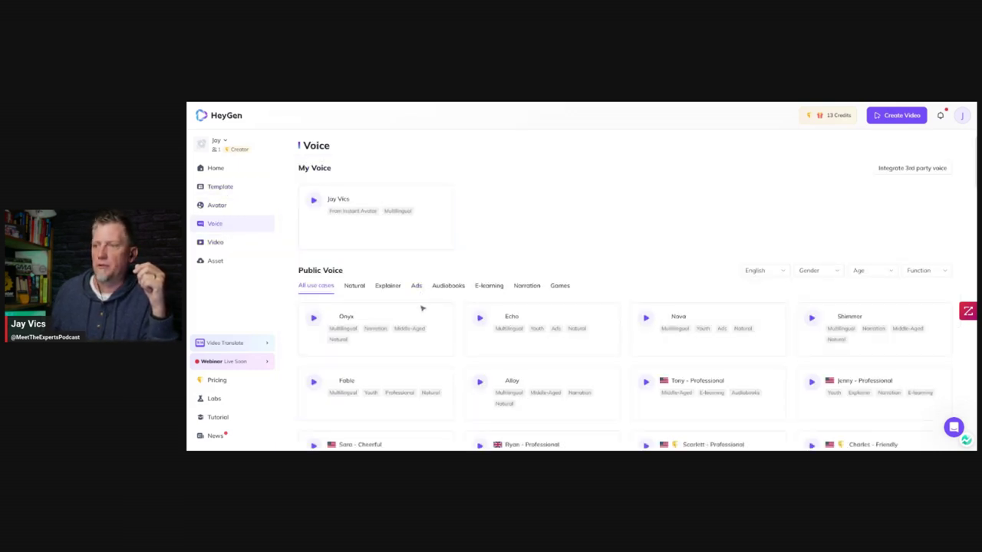
pyautogui.moveTo(342, 226)
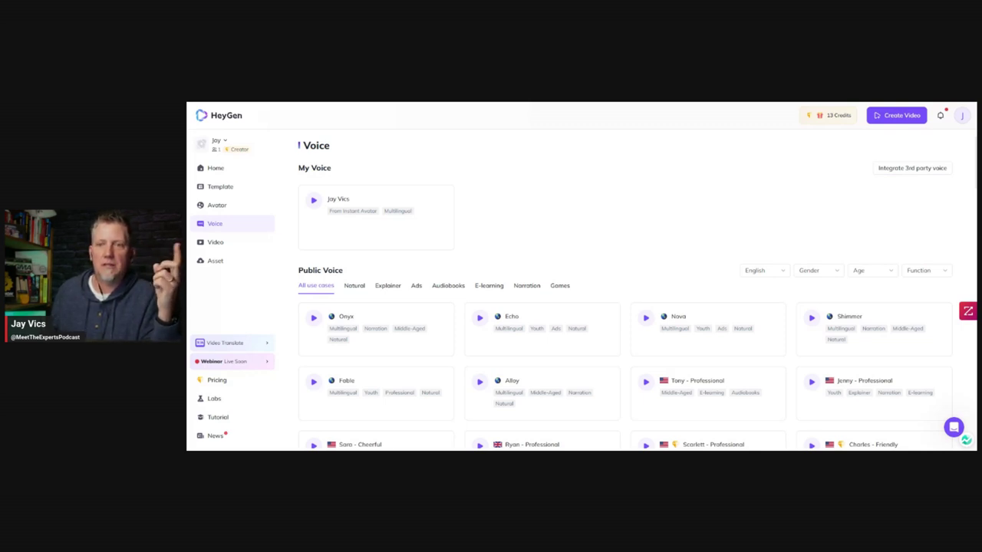
pyautogui.moveTo(392, 243)
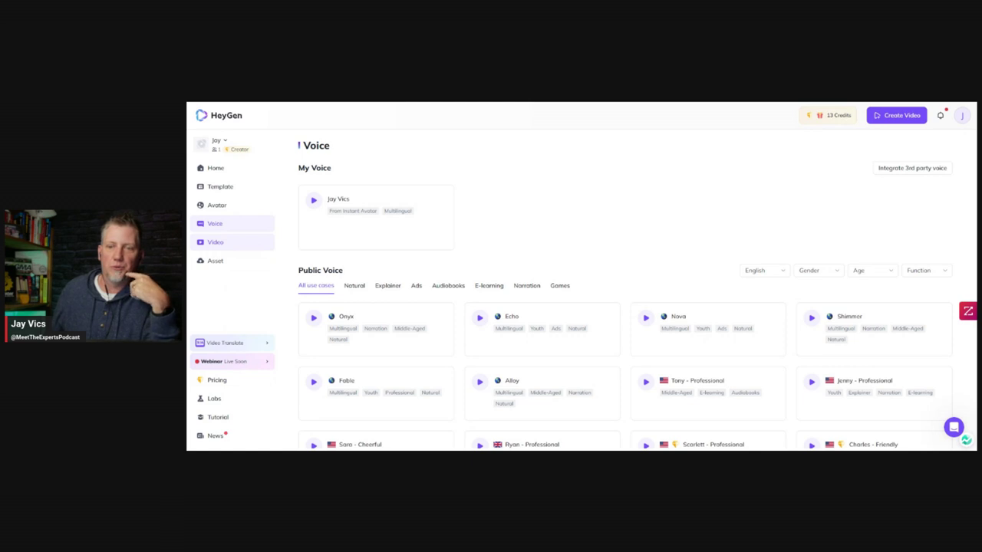
pyautogui.click(218, 243)
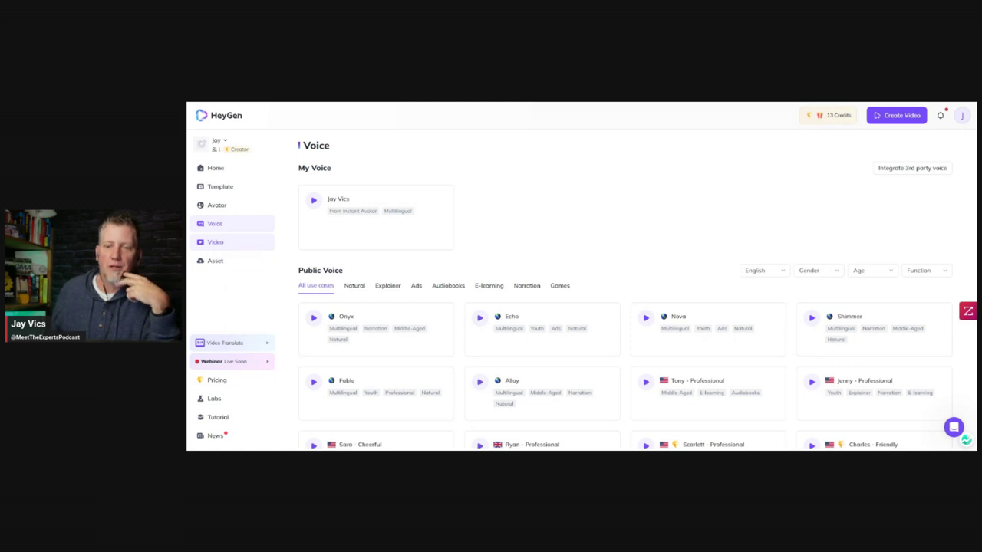
pyautogui.click(227, 193)
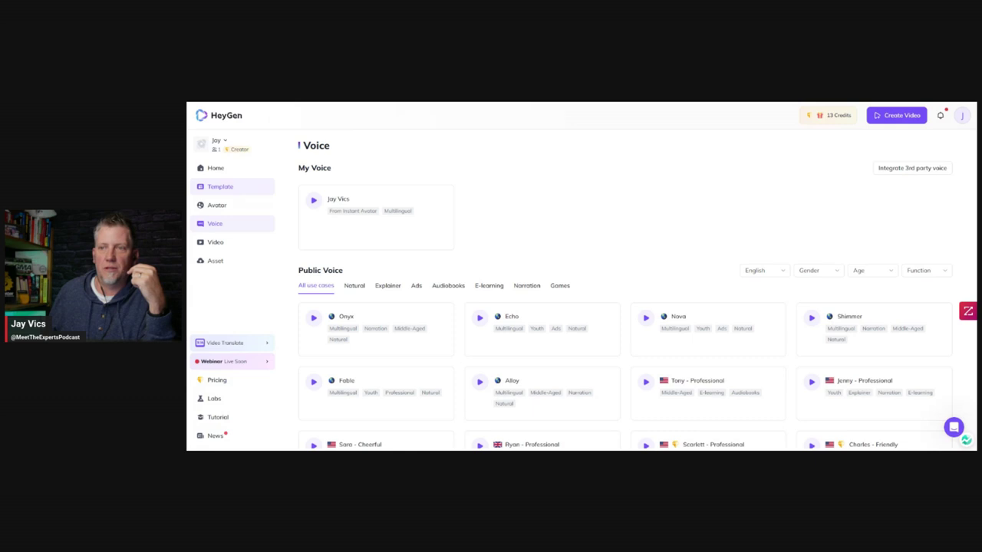
# Step: Return to HeyGen's Home page with the avatar cards
pyautogui.click(219, 170)
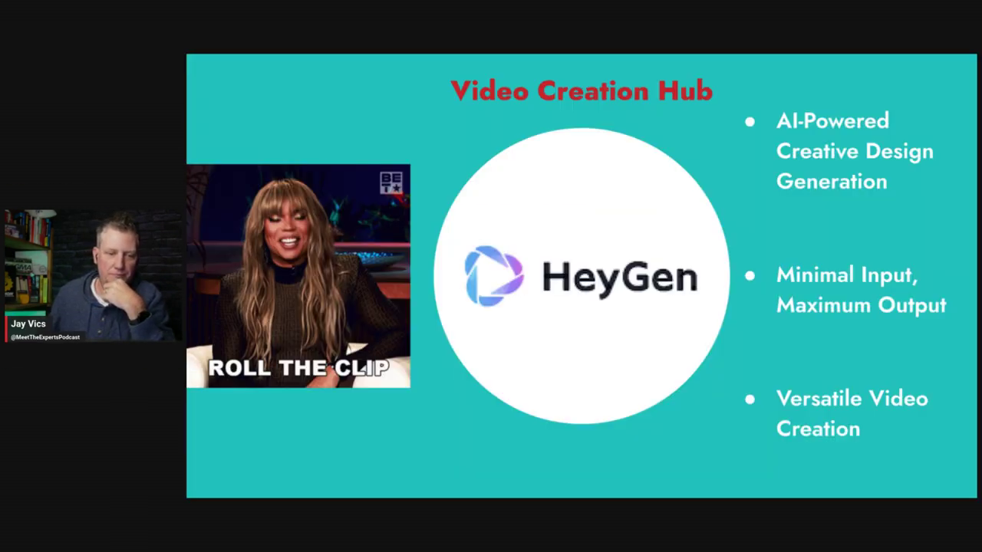
# Step: Advance from the HeyGen Video Creation Hub slide to the Conversational AI in Action slide
pyautogui.press('Right')
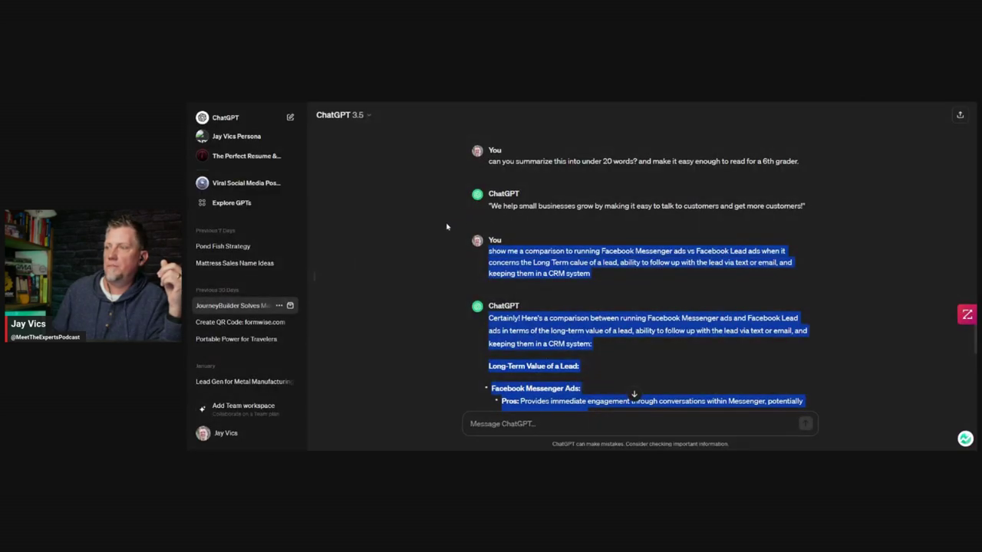
# Step: Open a new, empty GPT-4 chat from the sidebar
pyautogui.scroll(-10, 446, 227)
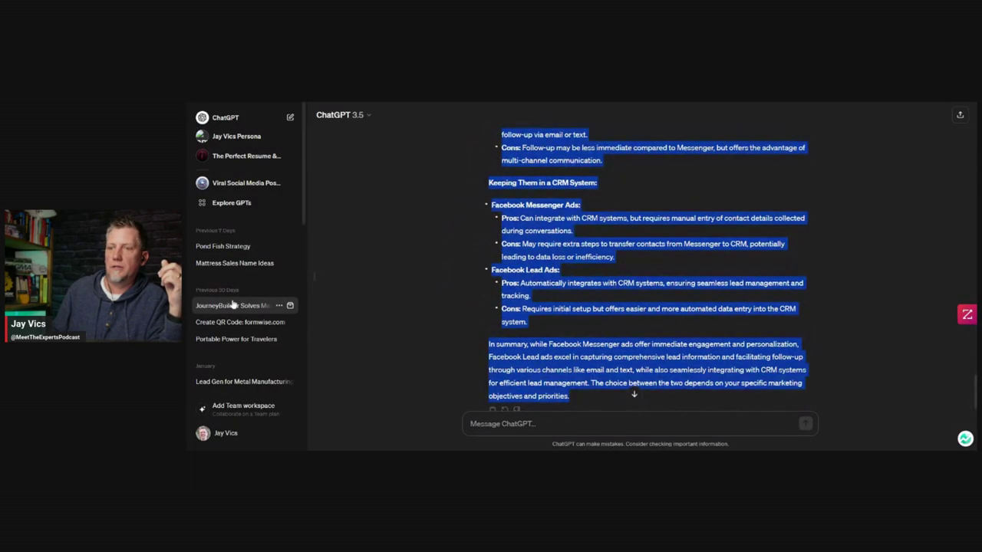
pyautogui.scroll(-3, 287, 294)
pyautogui.scroll(3, 287, 293)
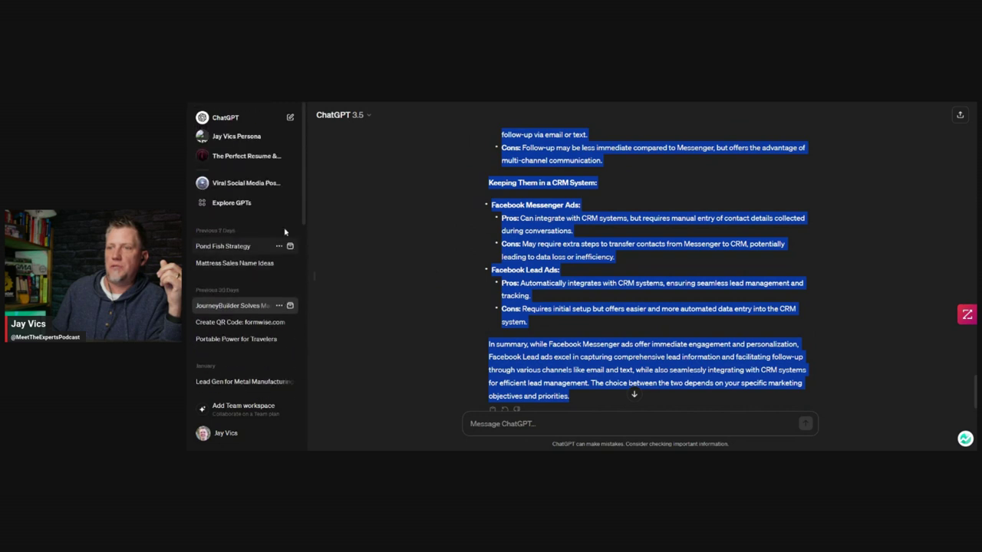
pyautogui.click(292, 118)
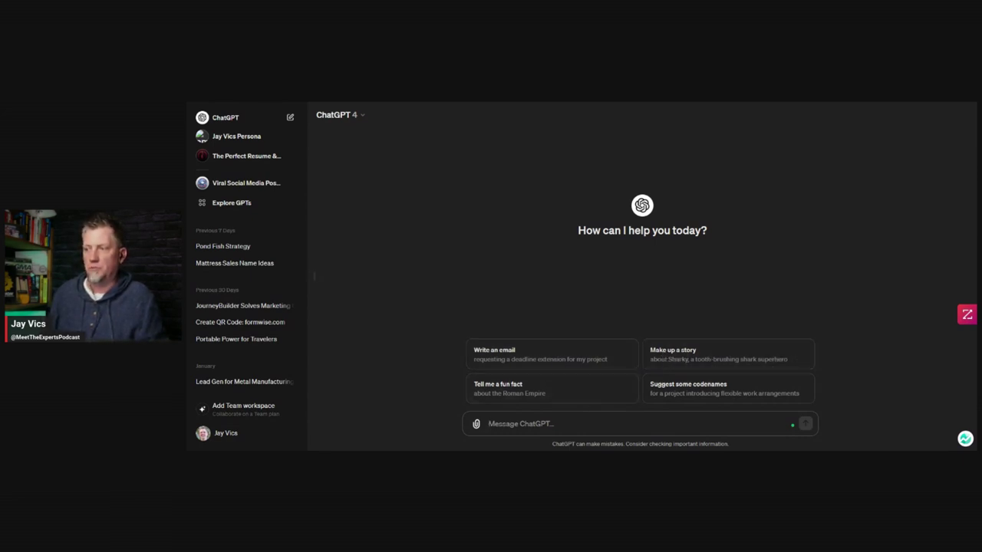
# Step: Send the 'Make up a story' suggestion for a five-sentence bullet story about Sharky
pyautogui.click(657, 352)
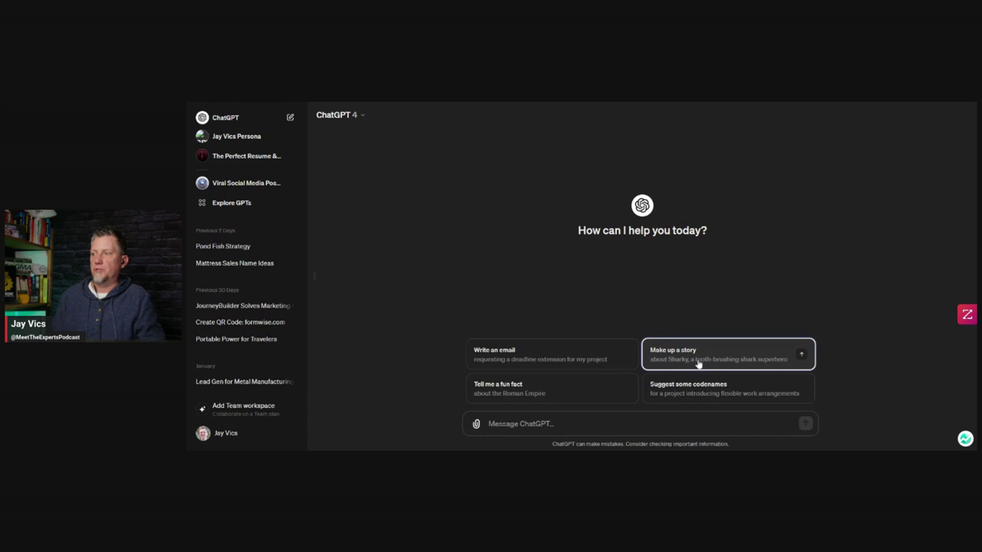
pyautogui.click(790, 354)
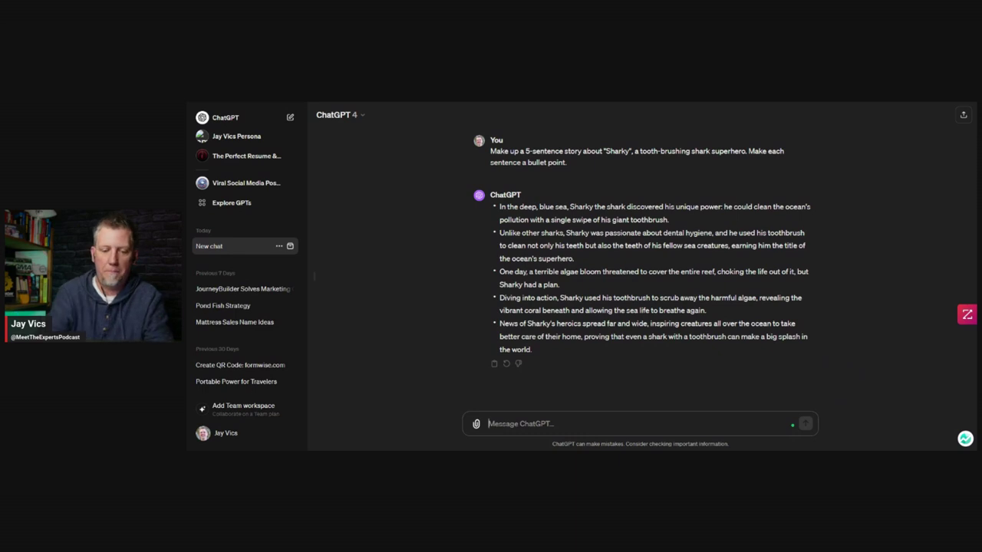
# Step: Write a prompt asking for a story about the world's greatest travel planner whose wife does all the work
pyautogui.write('Tell me a story about')
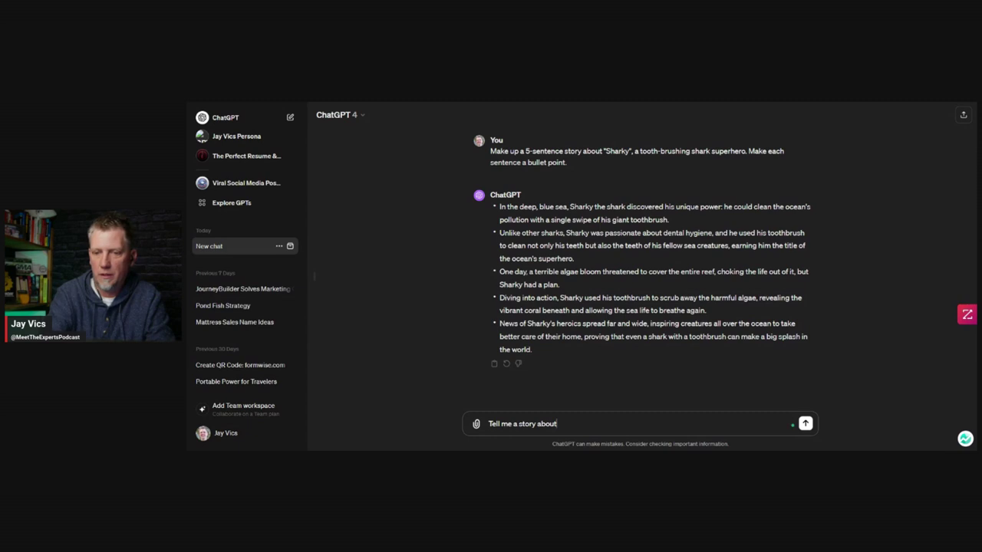
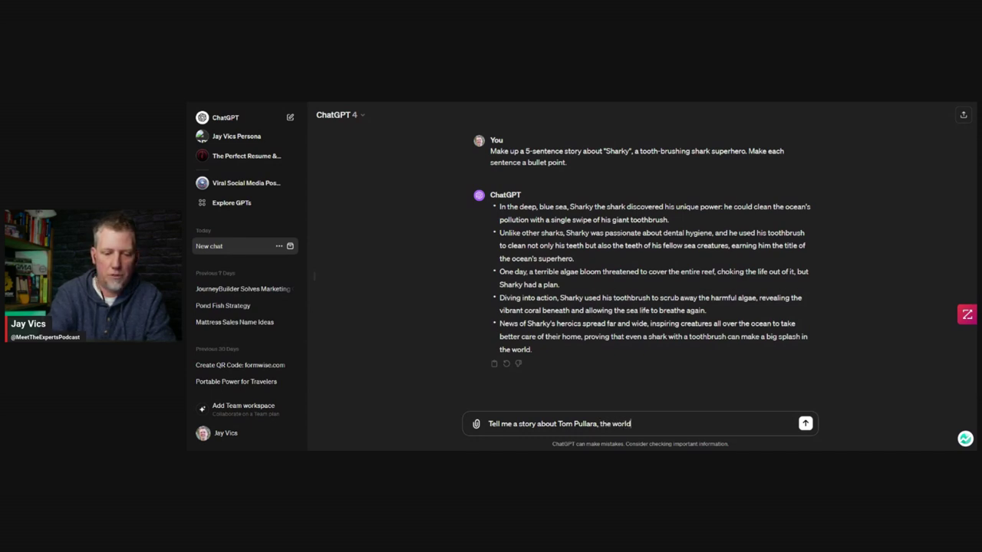
pyautogui.write("'s greatest")
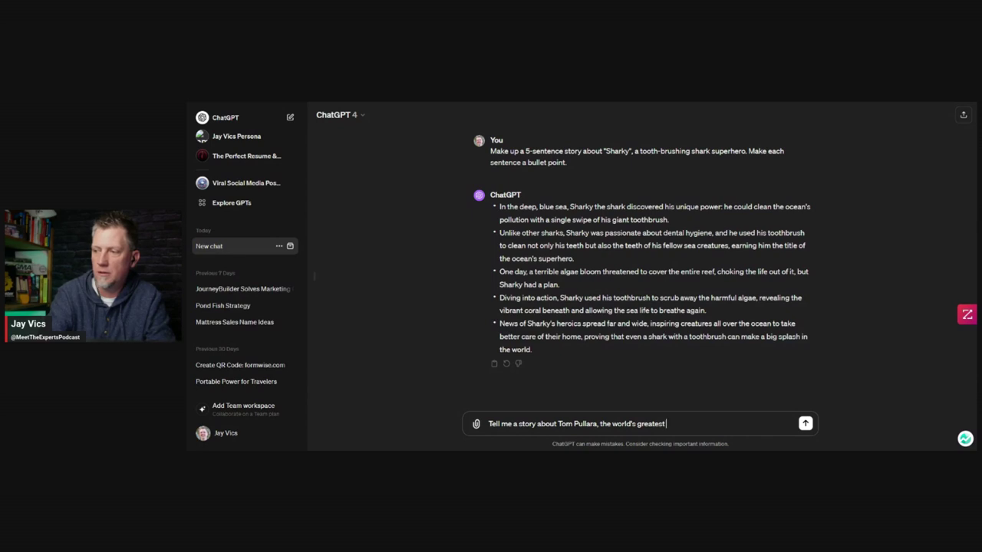
pyautogui.write(' travel planner.')
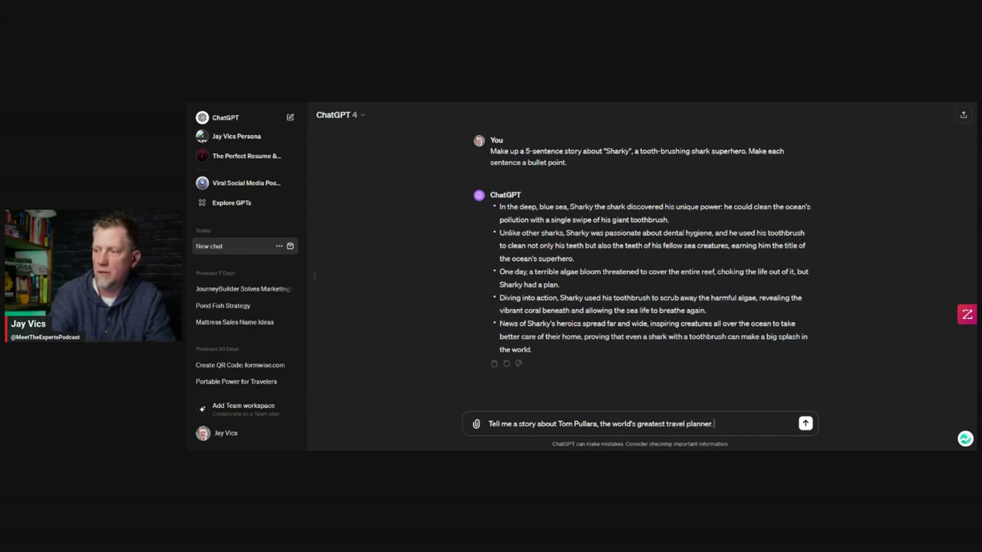
pyautogui.write(' The')
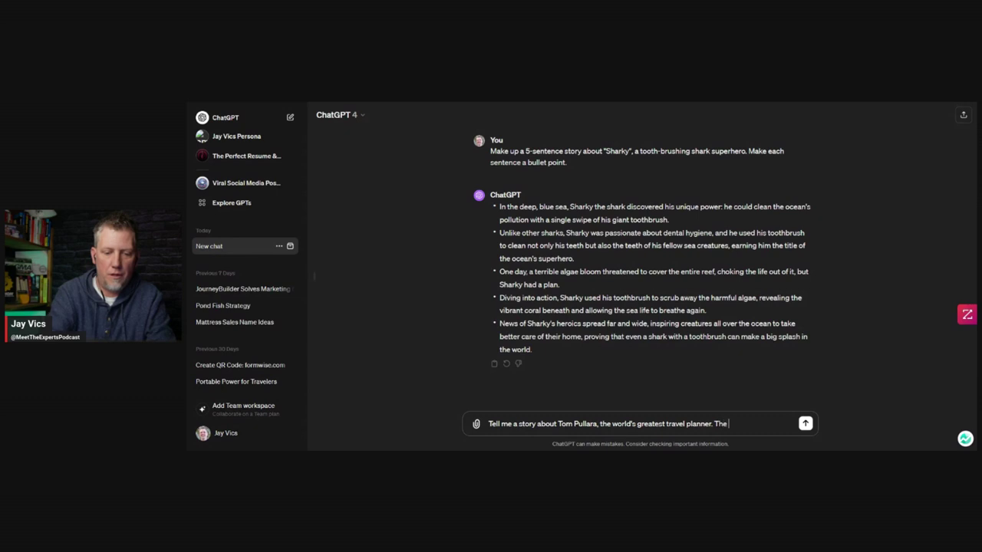
pyautogui.write(' twist at')
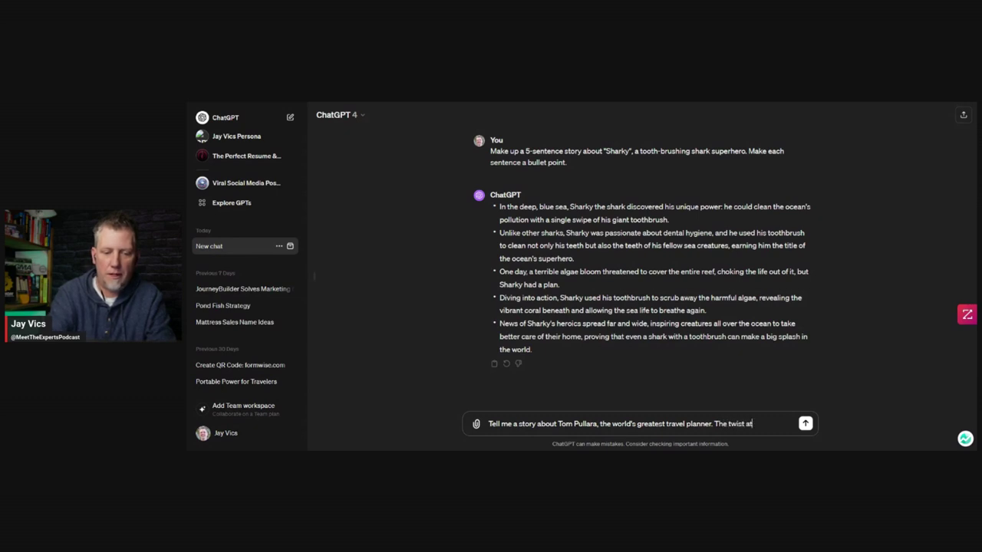
pyautogui.write(' the end is that it is rea')
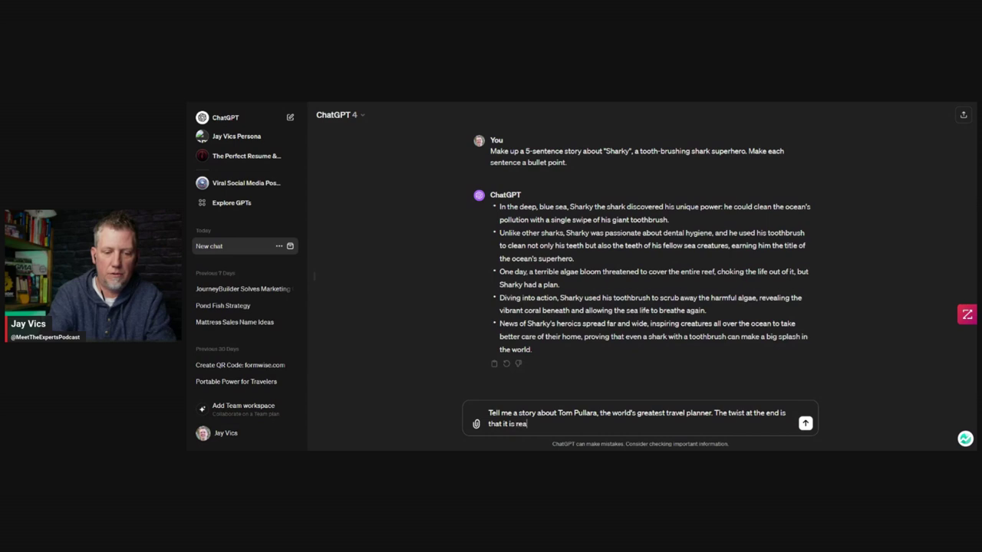
pyautogui.write('lly his wi')
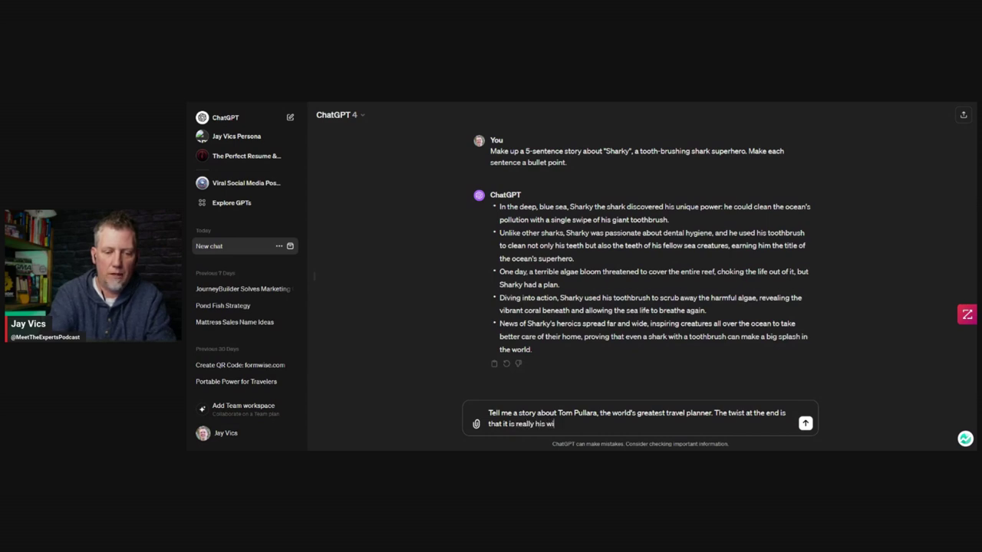
pyautogui.write('fe Ann who does all the work while Tom')
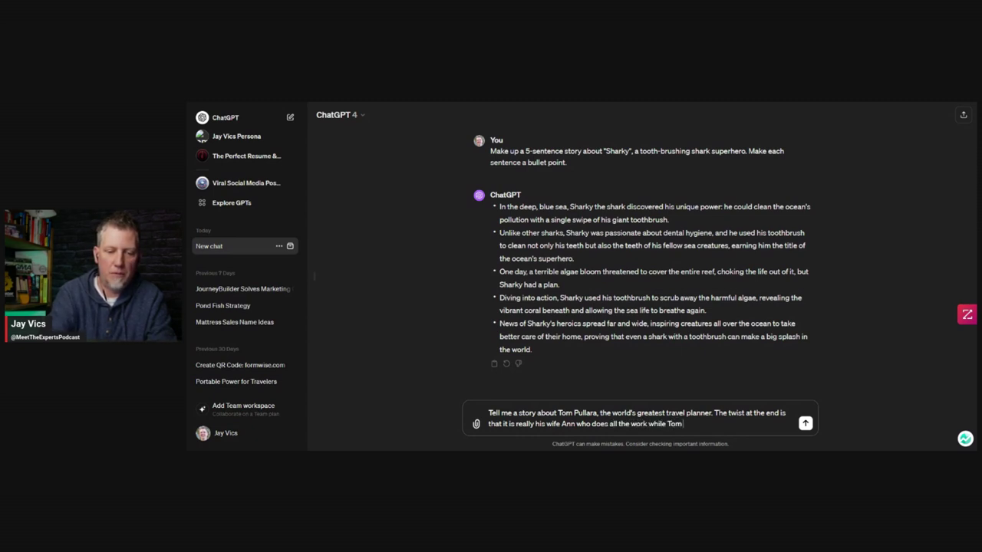
pyautogui.write(' schm')
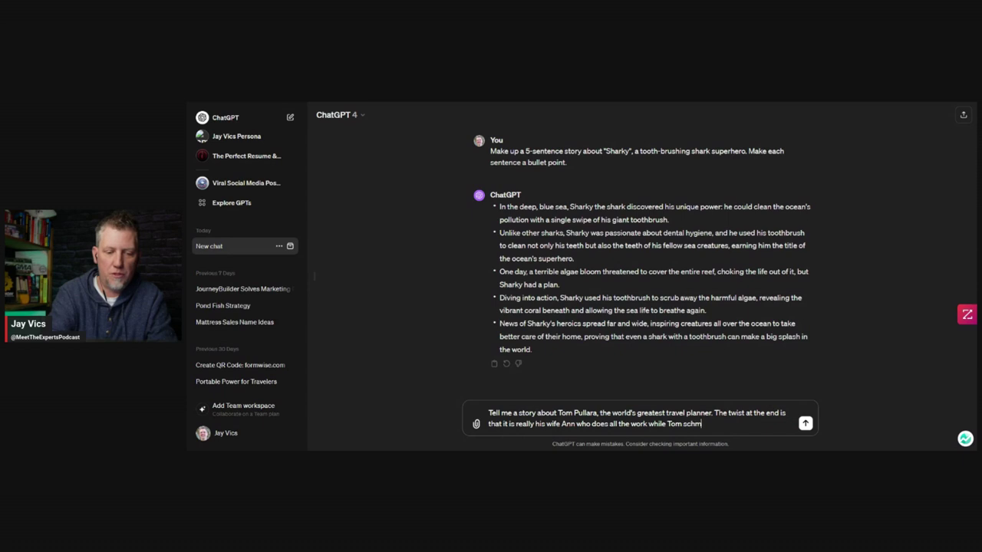
pyautogui.write('oozes')
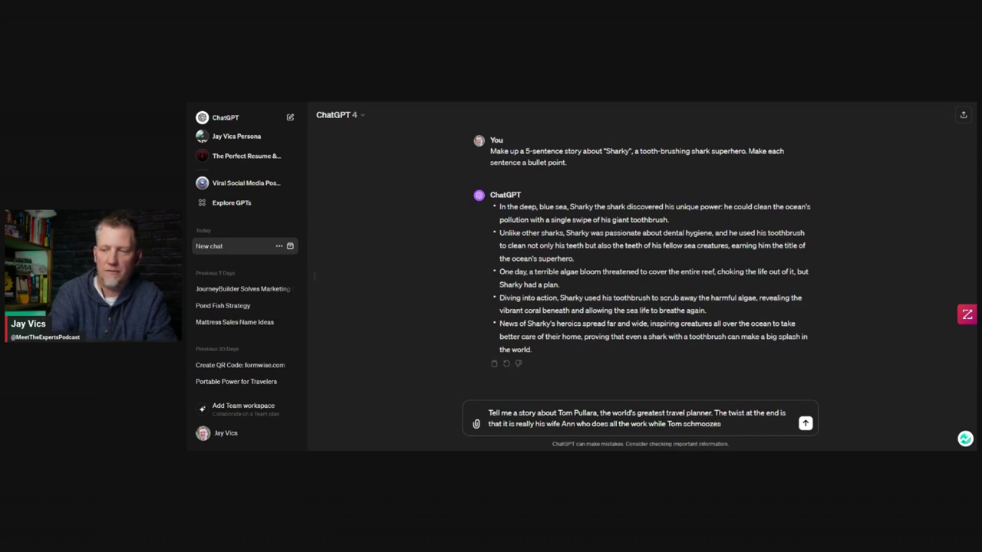
pyautogui.write(' an')
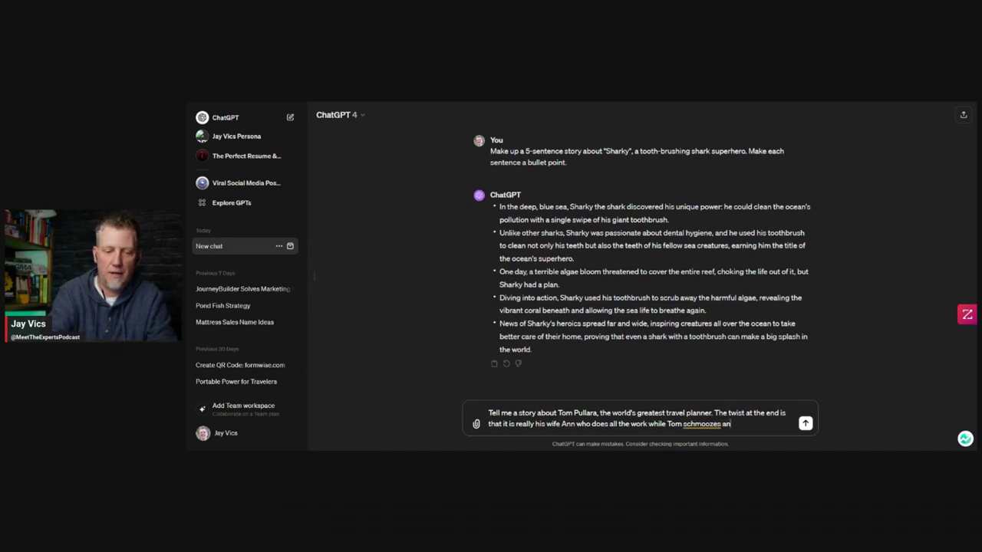
pyautogui.write('d dri')
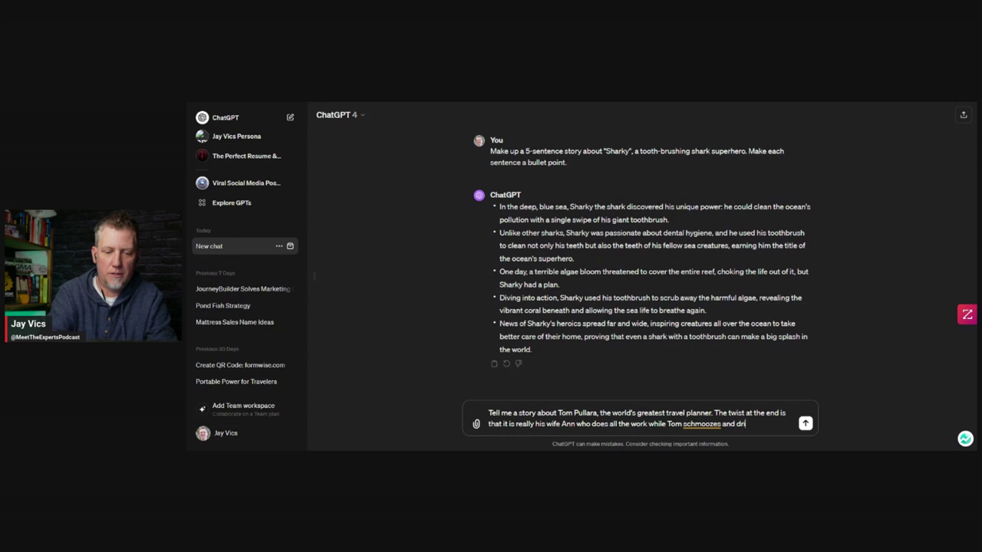
pyautogui.write('nks Pina')
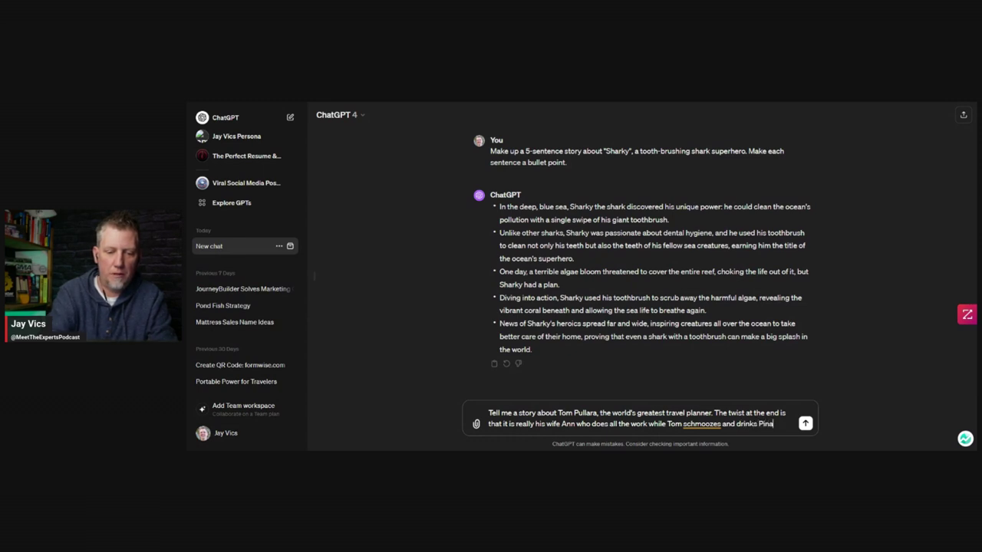
pyautogui.write(' Coladas')
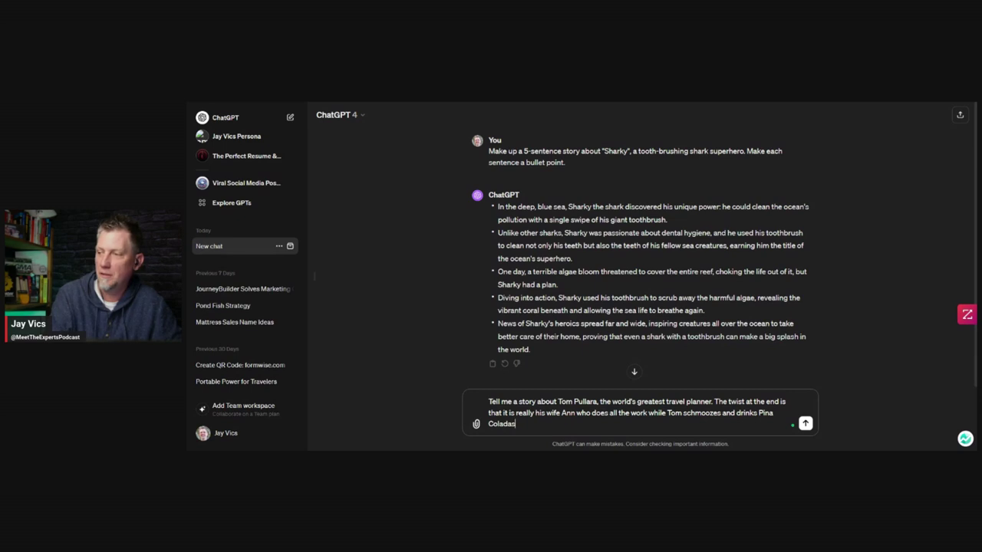
# Step: Send the travel-planner prompt and read the returned story from its beginning
pyautogui.press('Return')
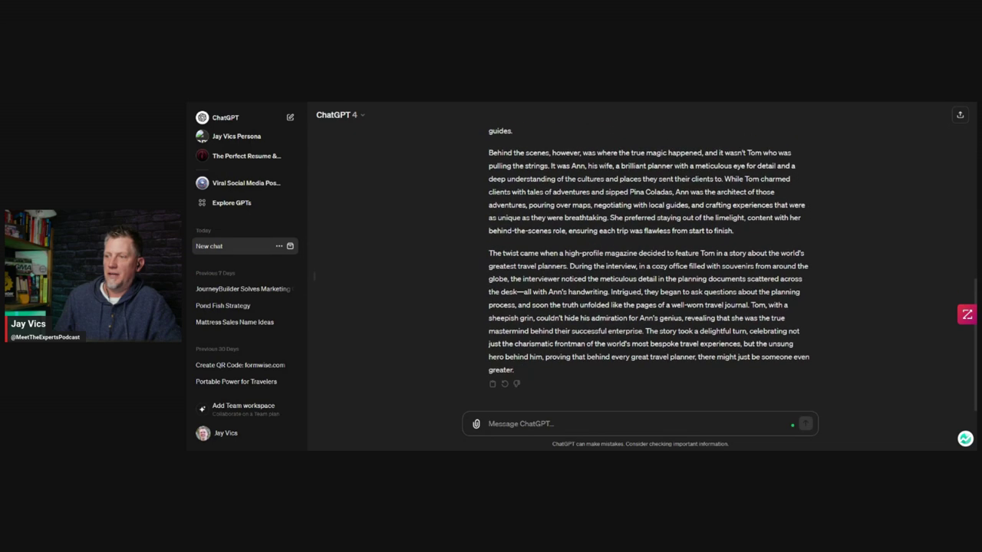
pyautogui.scroll(3, 535, 268)
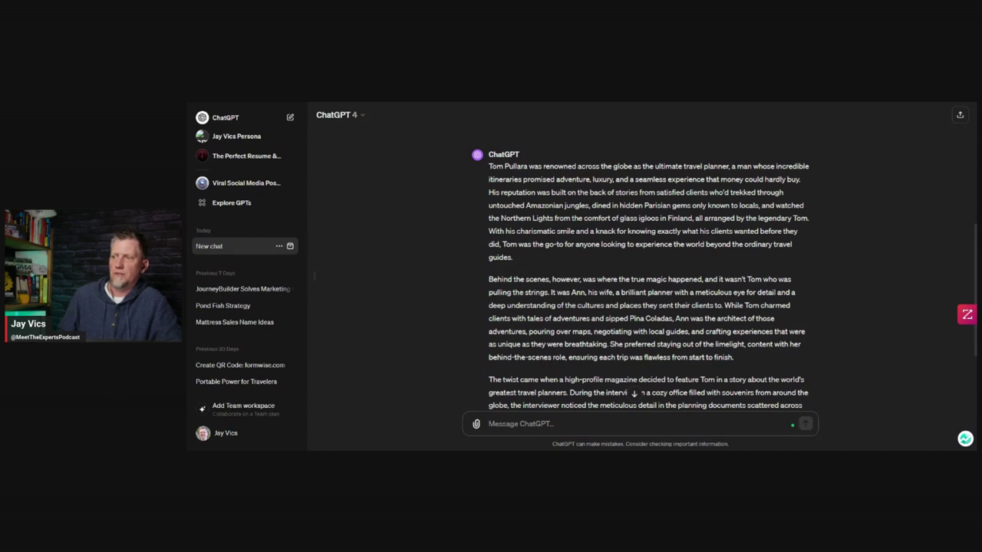
# Step: Copy the full travel-planner story to the clipboard
pyautogui.scroll(-3, 640, 269)
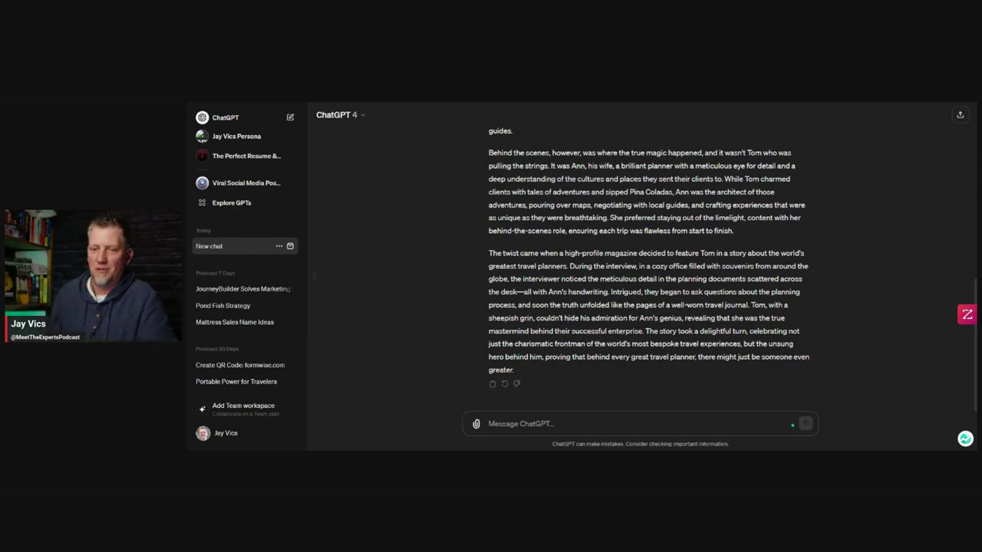
pyautogui.scroll(2, 649, 266)
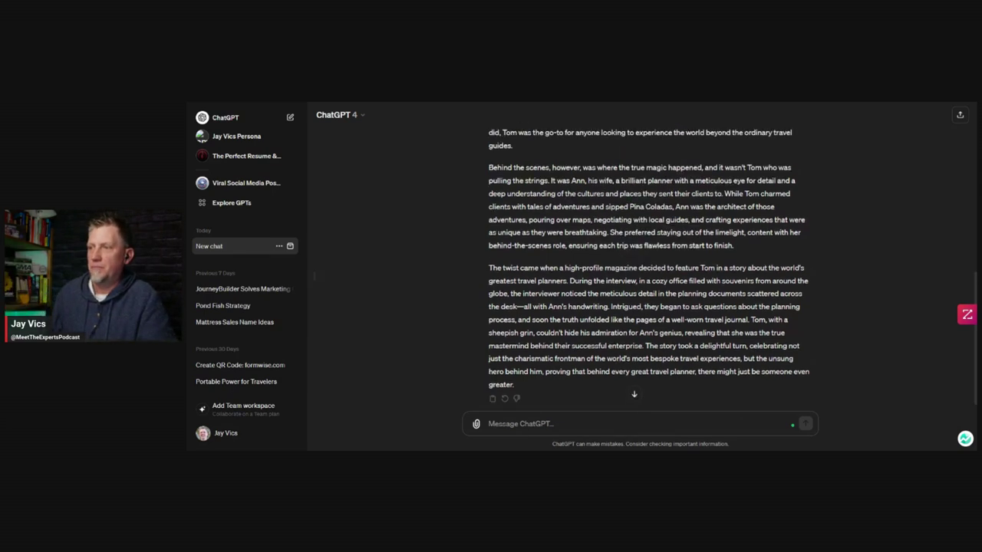
pyautogui.scroll(3, 510, 325)
pyautogui.scroll(-5, 510, 325)
pyautogui.scroll(5, 510, 325)
pyautogui.scroll(-5, 506, 349)
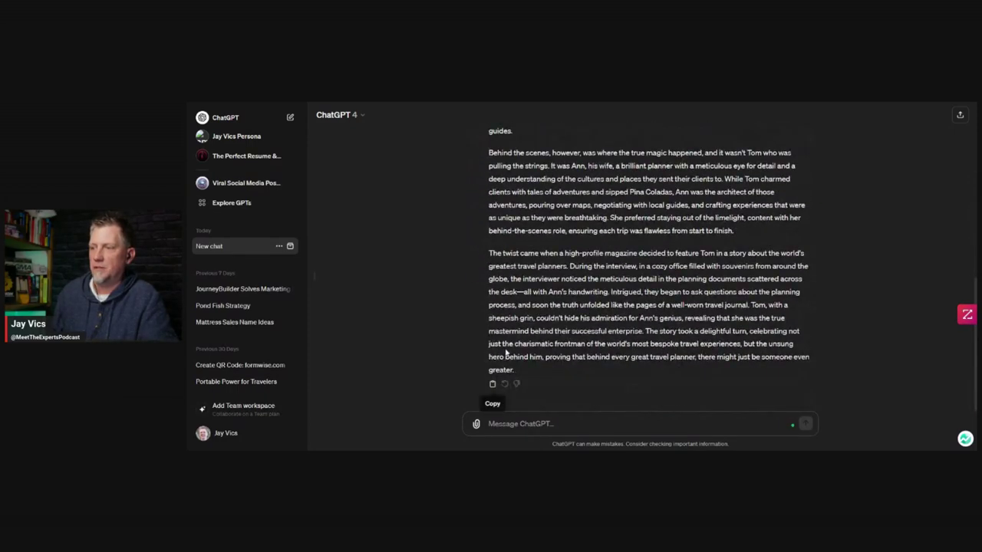
pyautogui.click(493, 383)
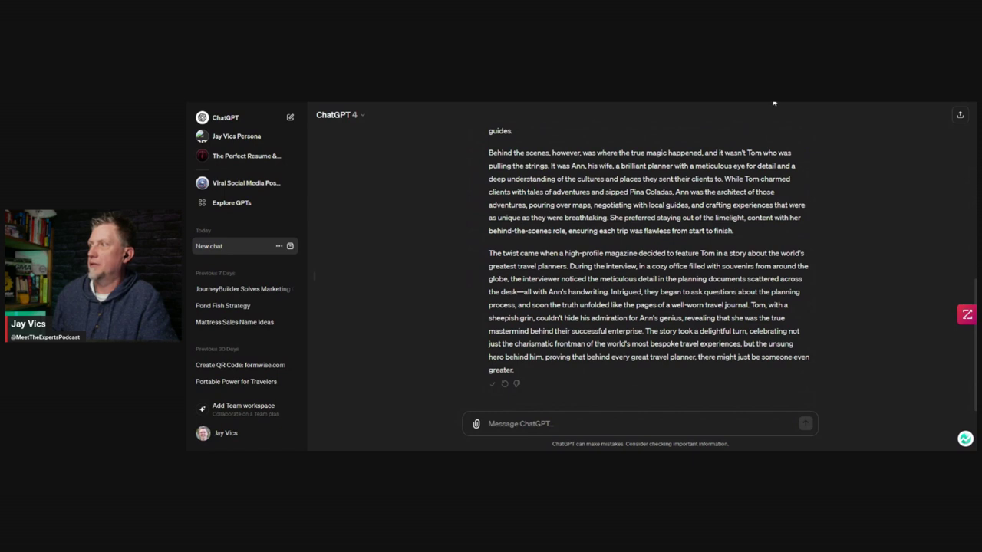
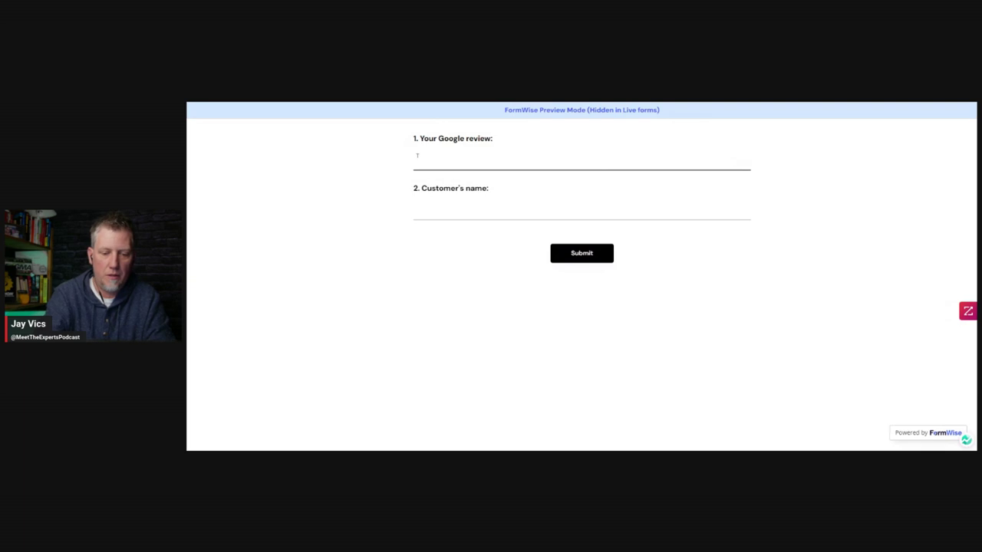
# Step: Submit the review 'The webinar on AI was amazing' with a customer's name for an AI thank-you reply
pyautogui.write('on AI')
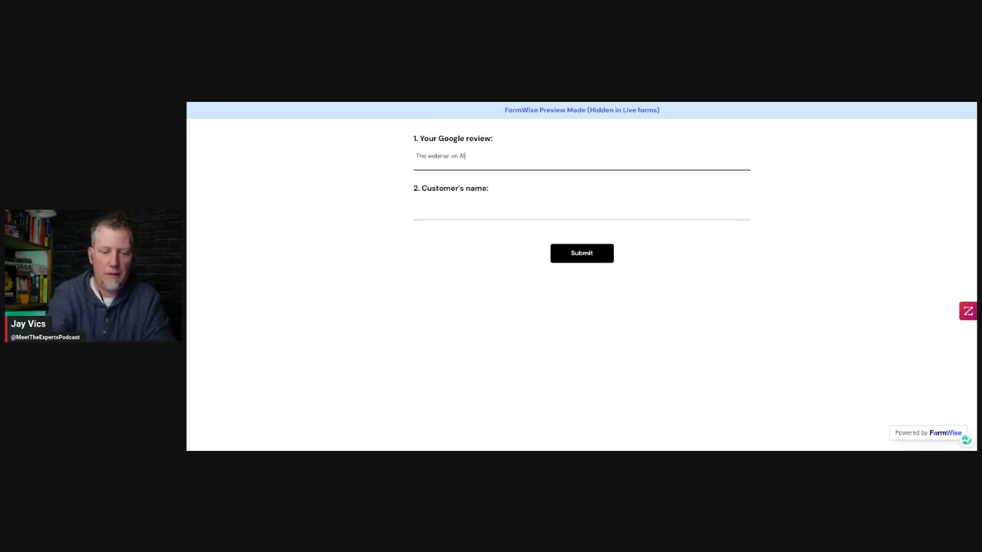
pyautogui.write(' was amazing')
pyautogui.click(421, 224)
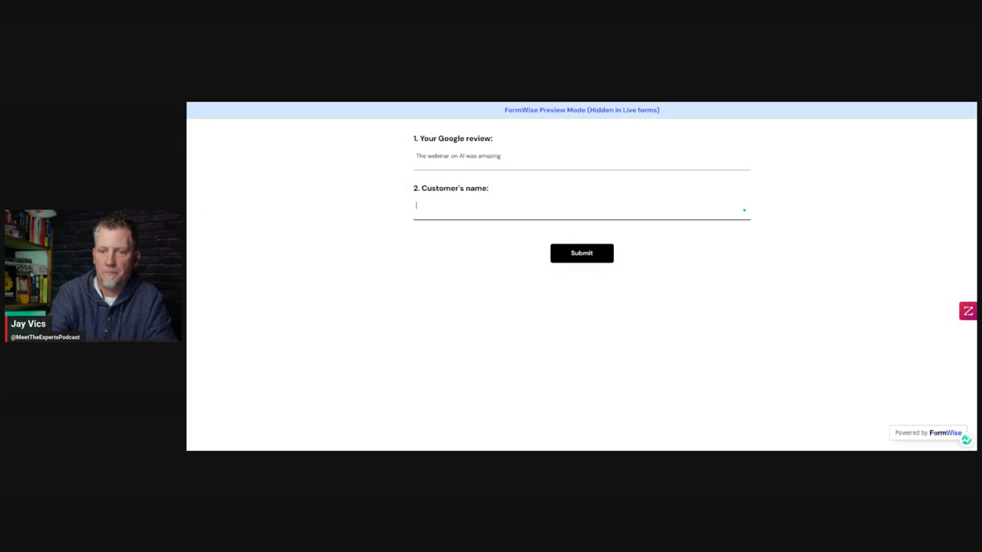
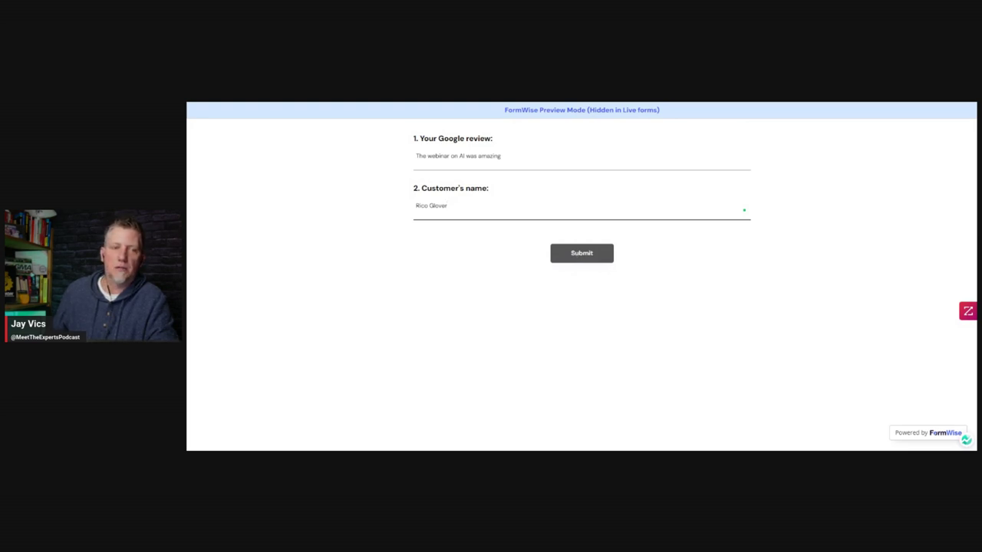
pyautogui.click(574, 257)
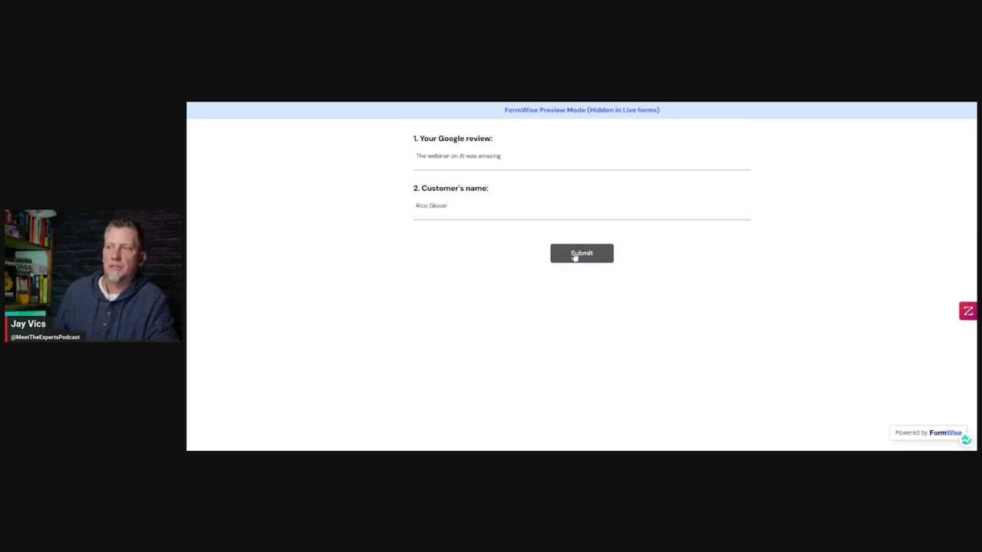
pyautogui.click(575, 257)
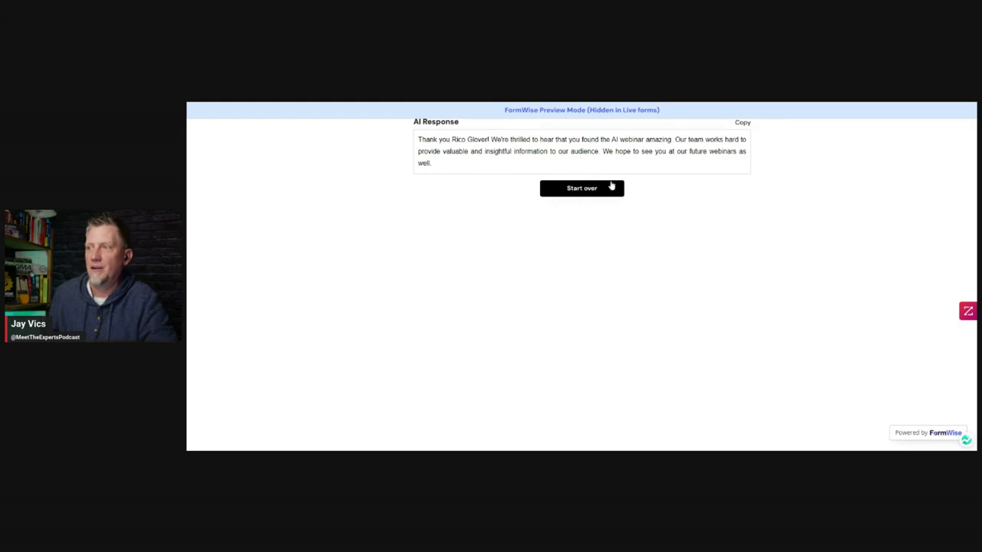
# Step: Reset the form, then enter 'The AI webinar was a complete and utter waste of my time' and the customer's first name
pyautogui.click(598, 193)
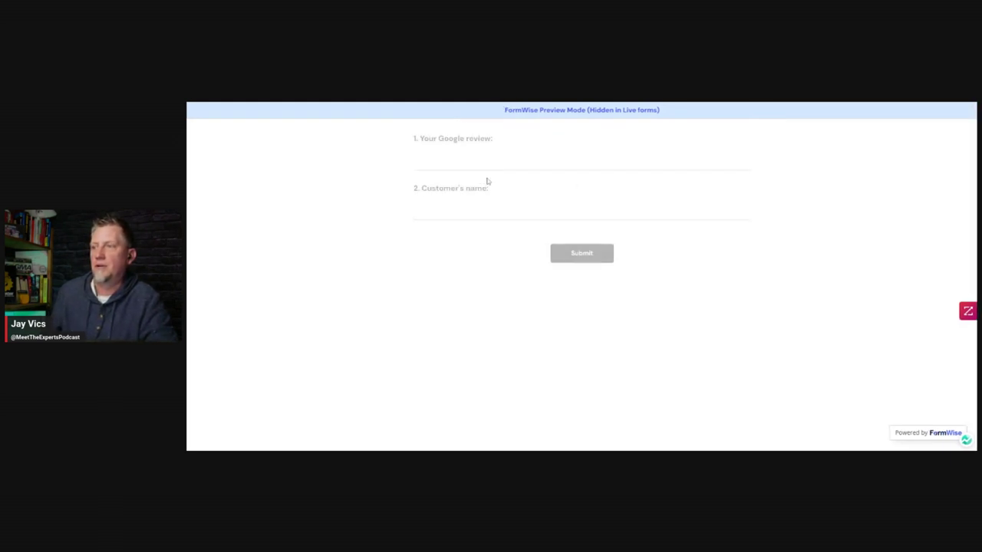
pyautogui.write('The')
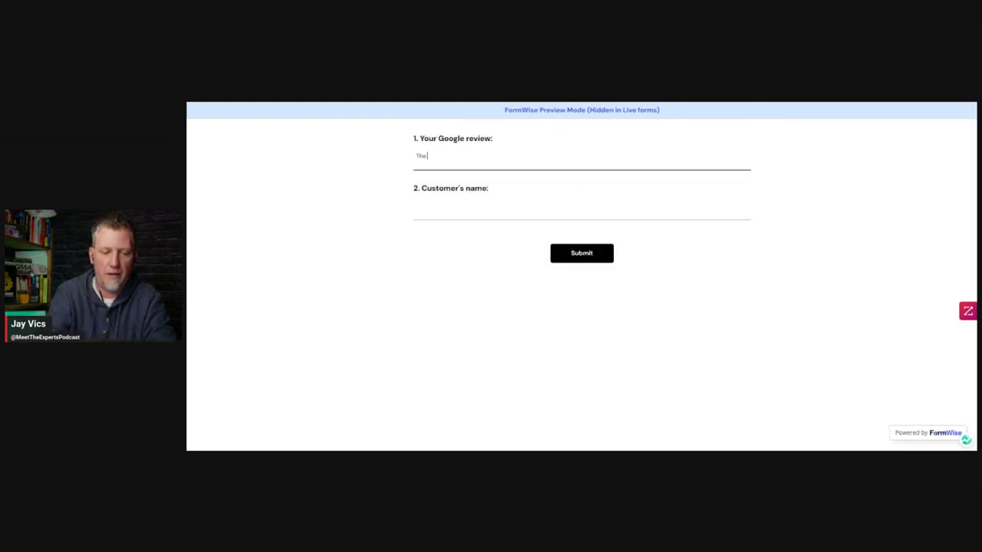
pyautogui.write(' AI webinar')
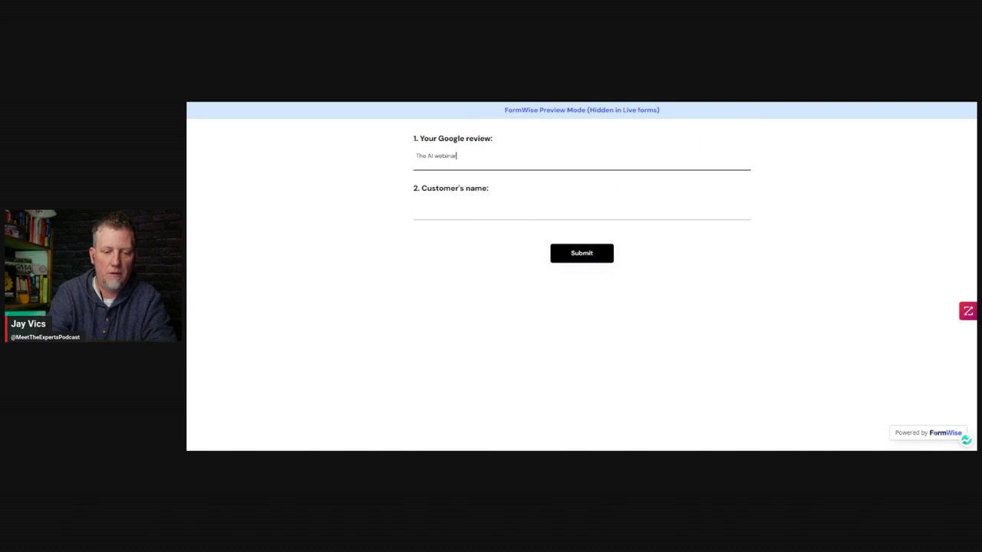
pyautogui.write(' was a com')
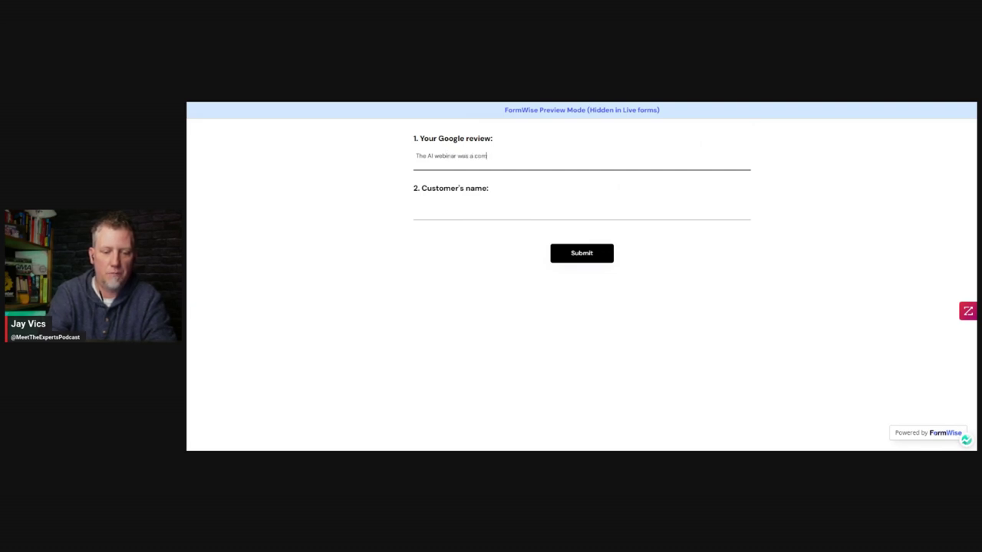
pyautogui.write('plete and utt')
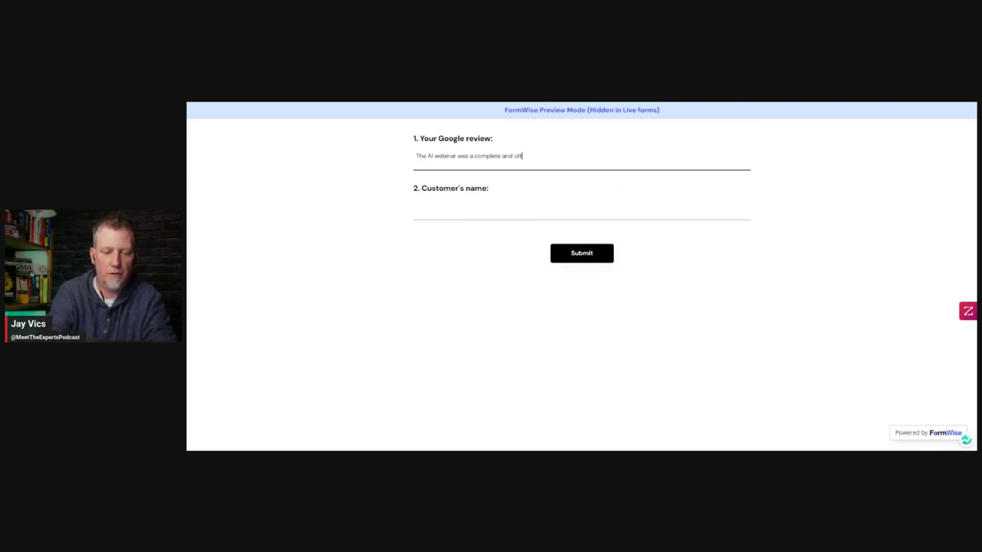
pyautogui.write('er waste of my time')
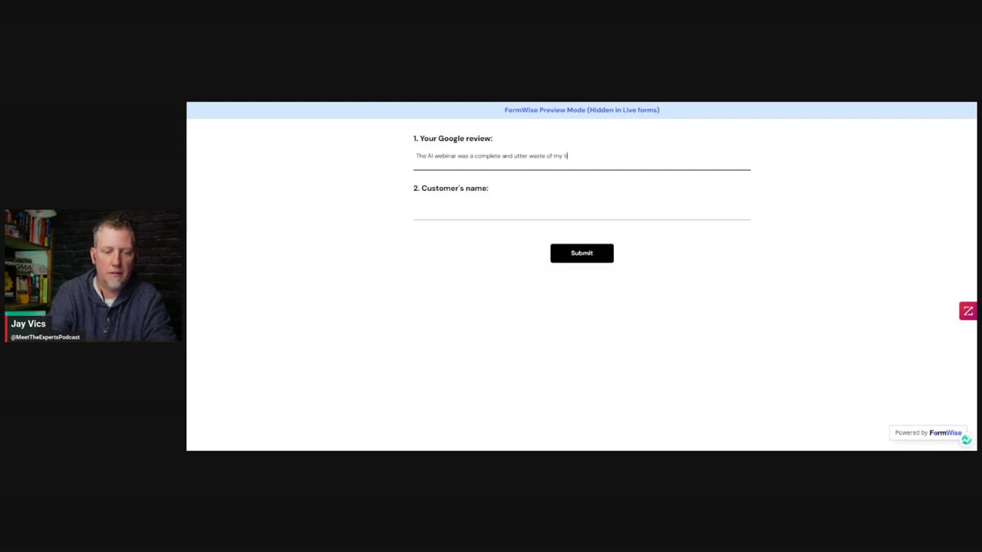
pyautogui.write('. Jay really')
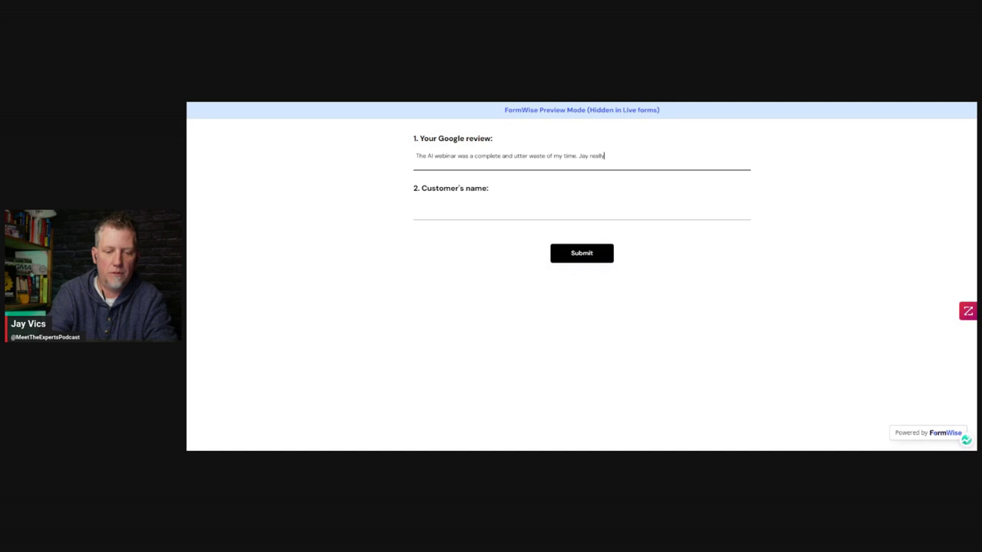
pyautogui.write(' needs to improve his presentation')
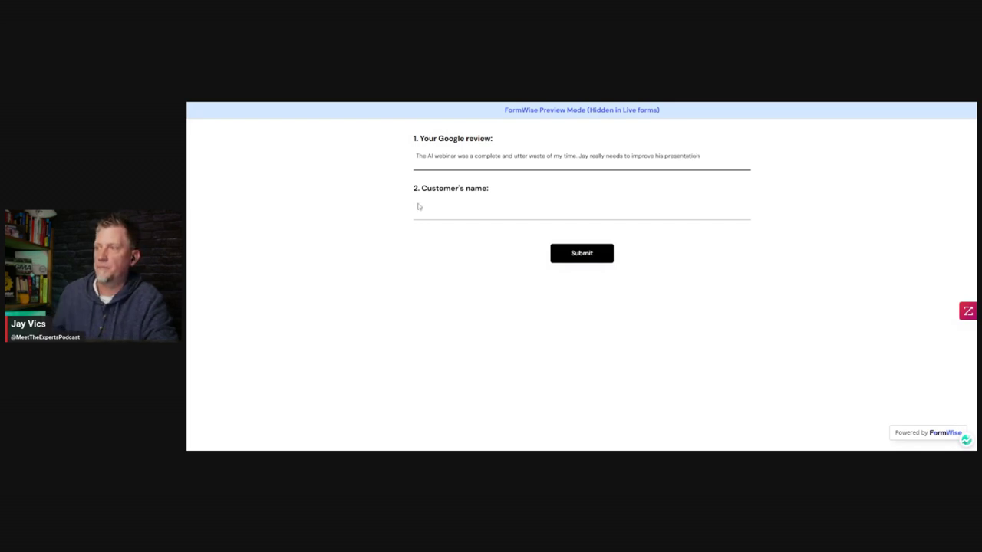
pyautogui.click(415, 206)
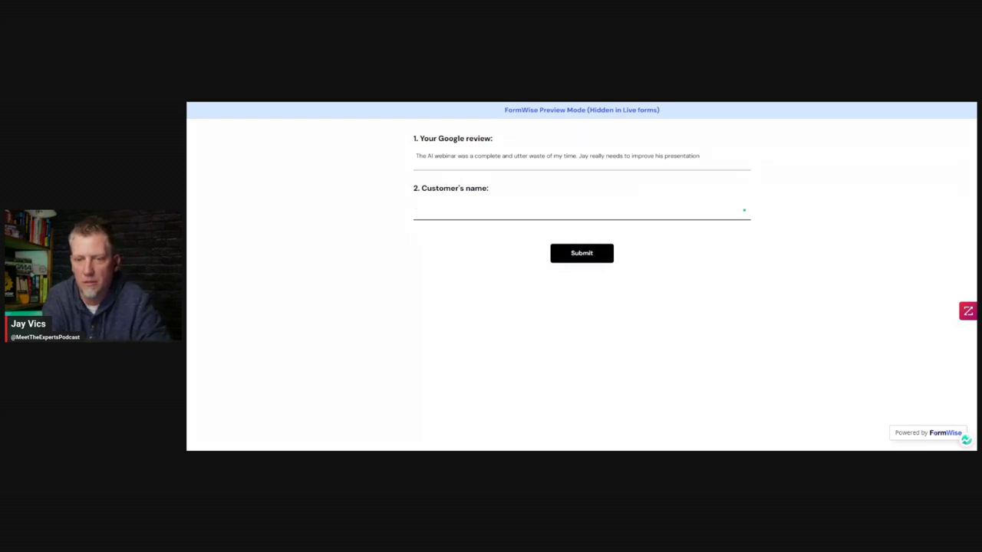
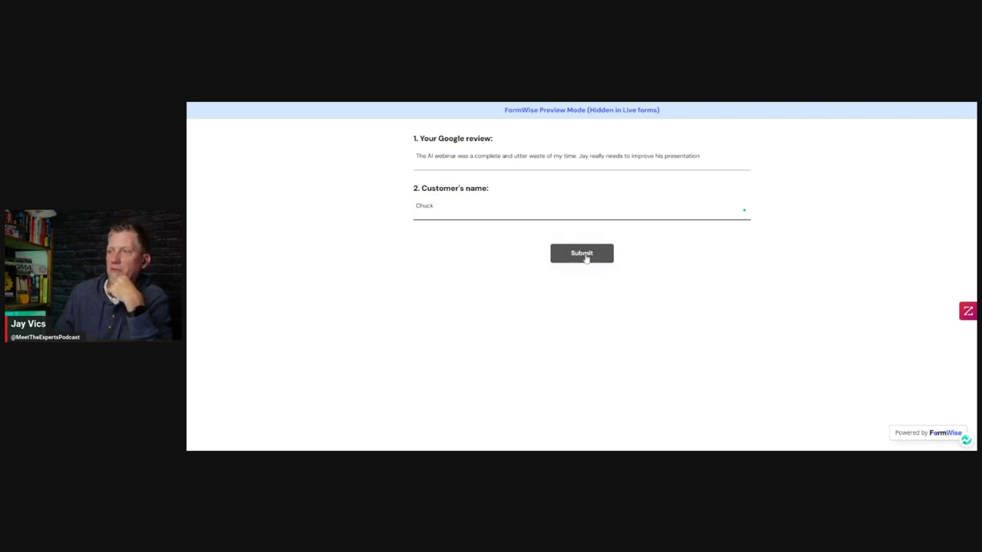
# Step: Get the AI apology reply to the negative review, clear the form, and move to the Q&A slide
pyautogui.click(584, 256)
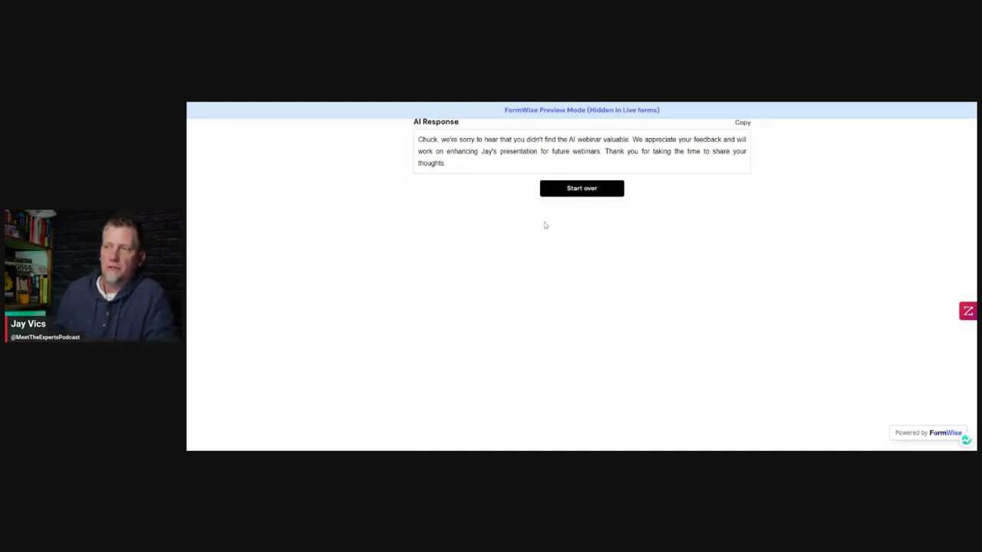
pyautogui.click(575, 190)
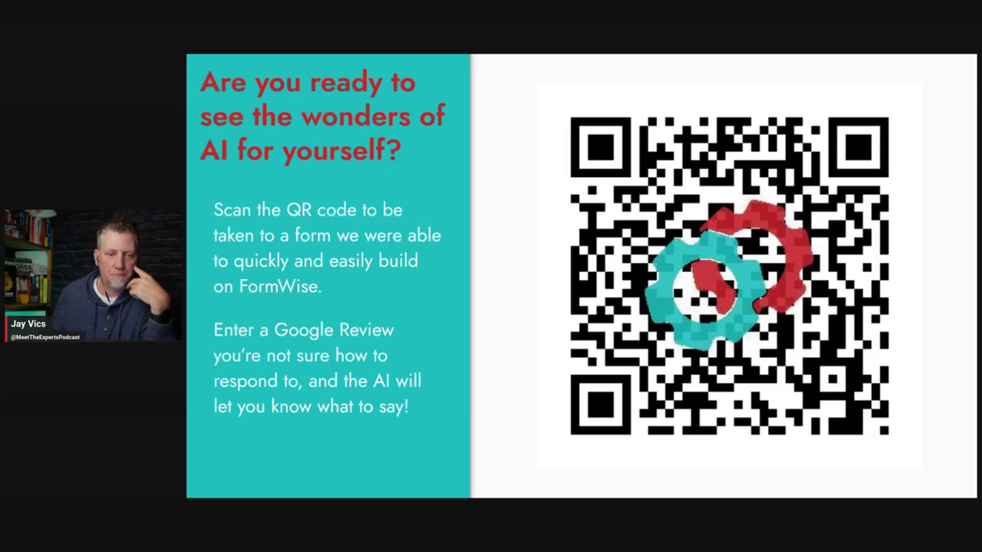
pyautogui.press('Right')
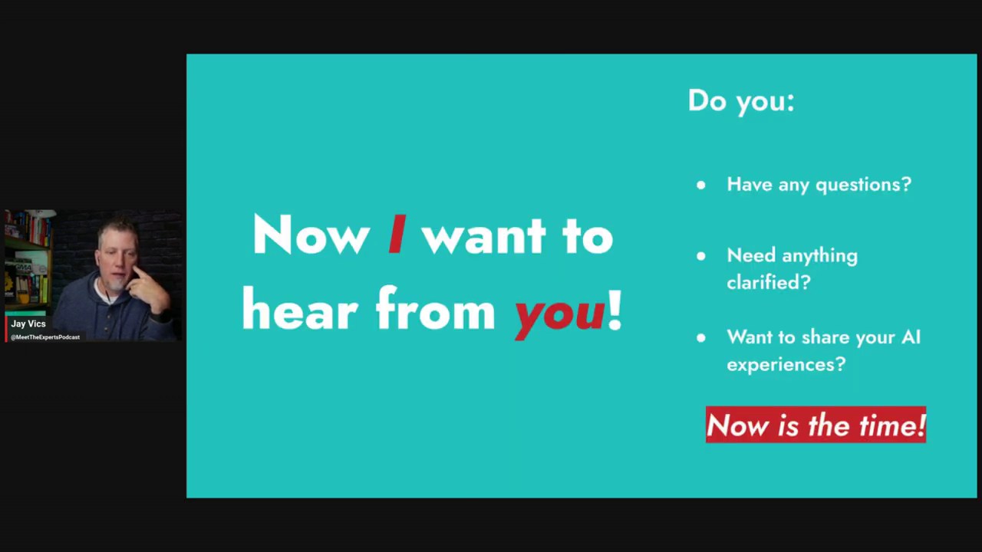